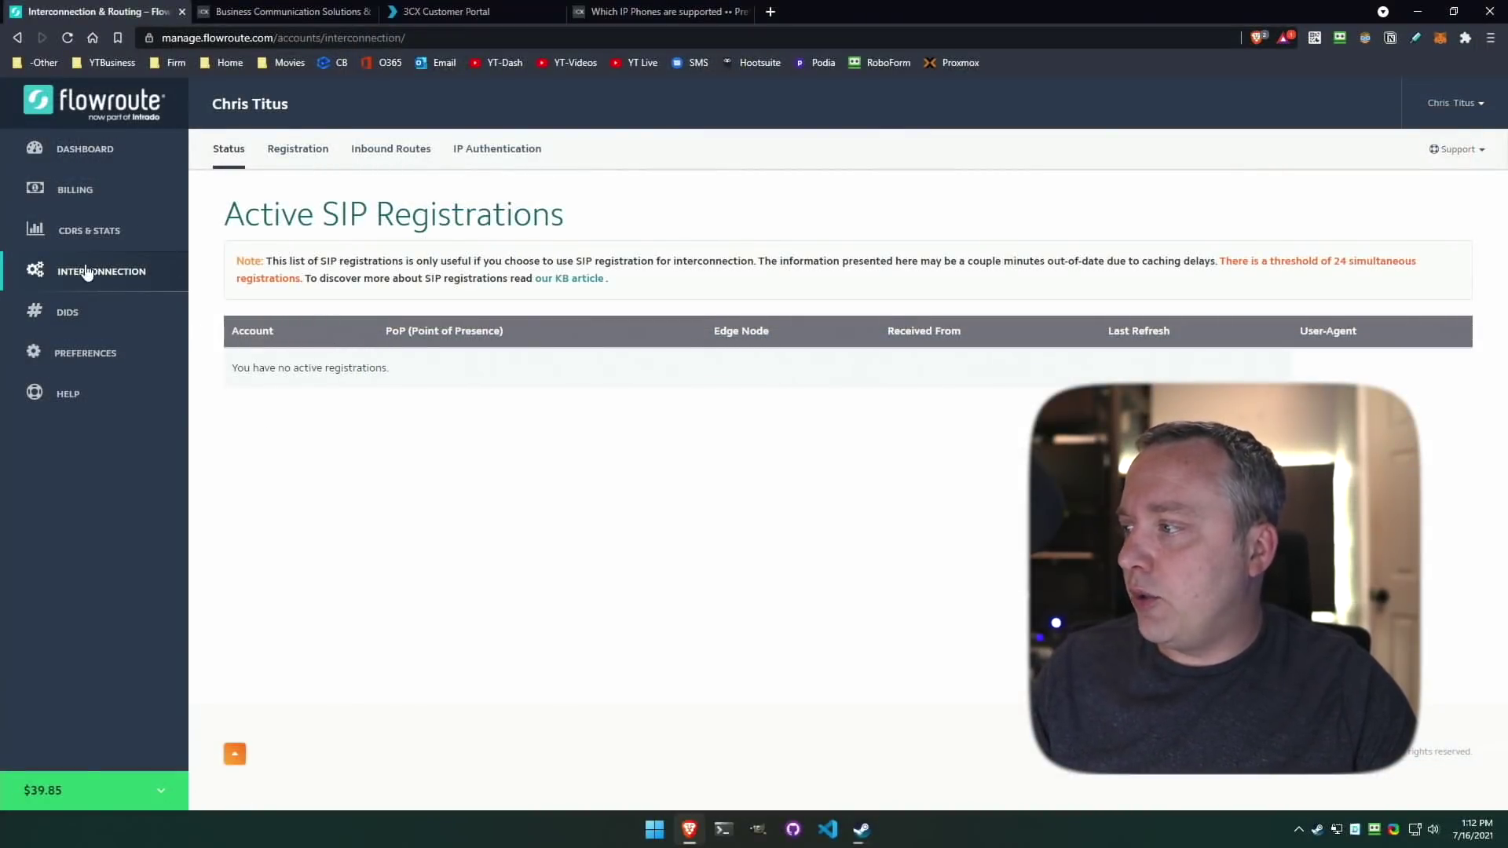
pyautogui.click(67, 315)
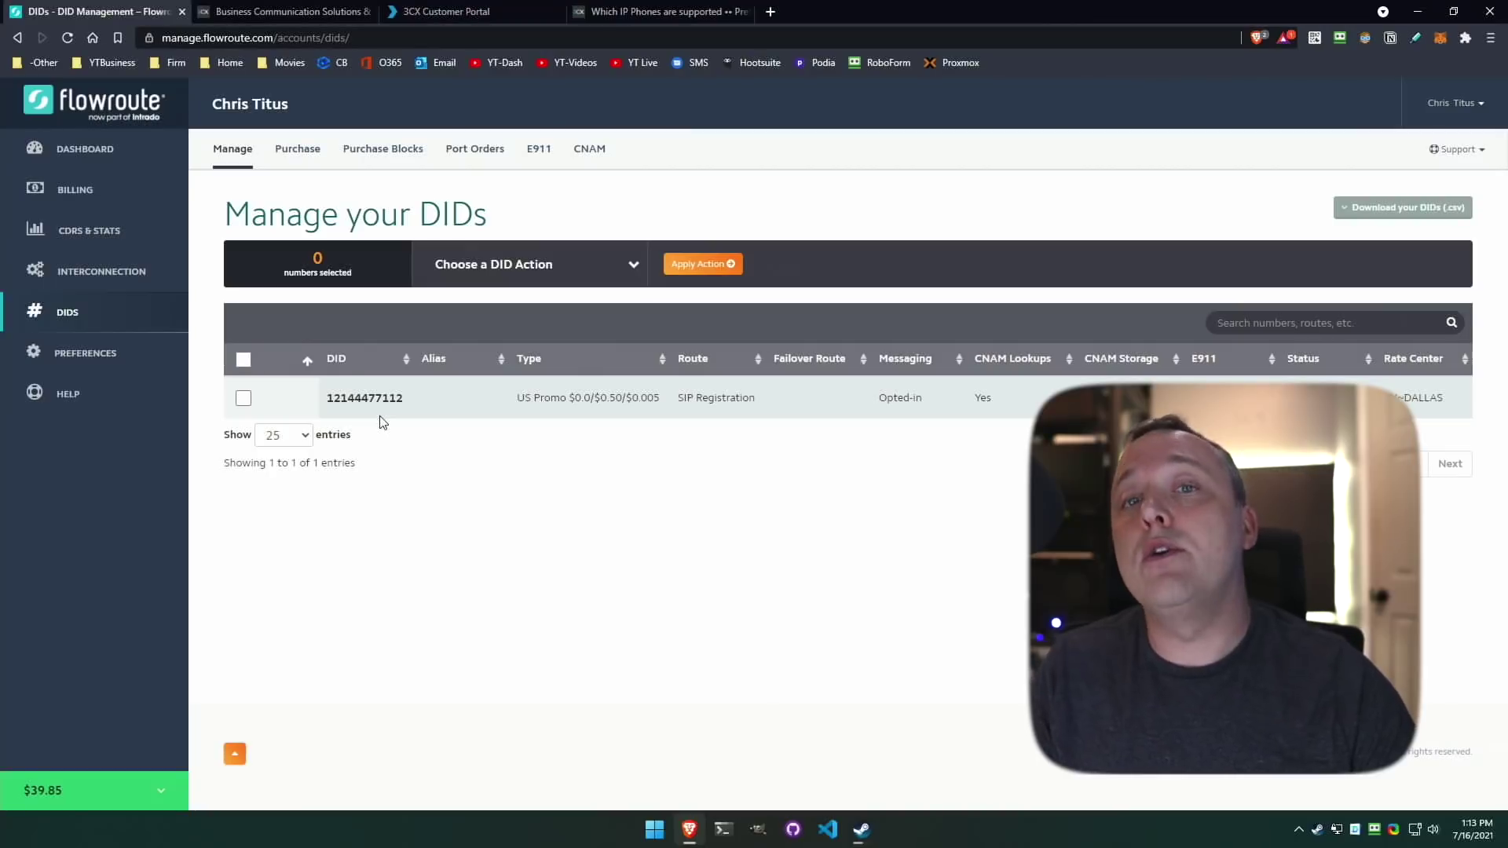
pyautogui.click(96, 281)
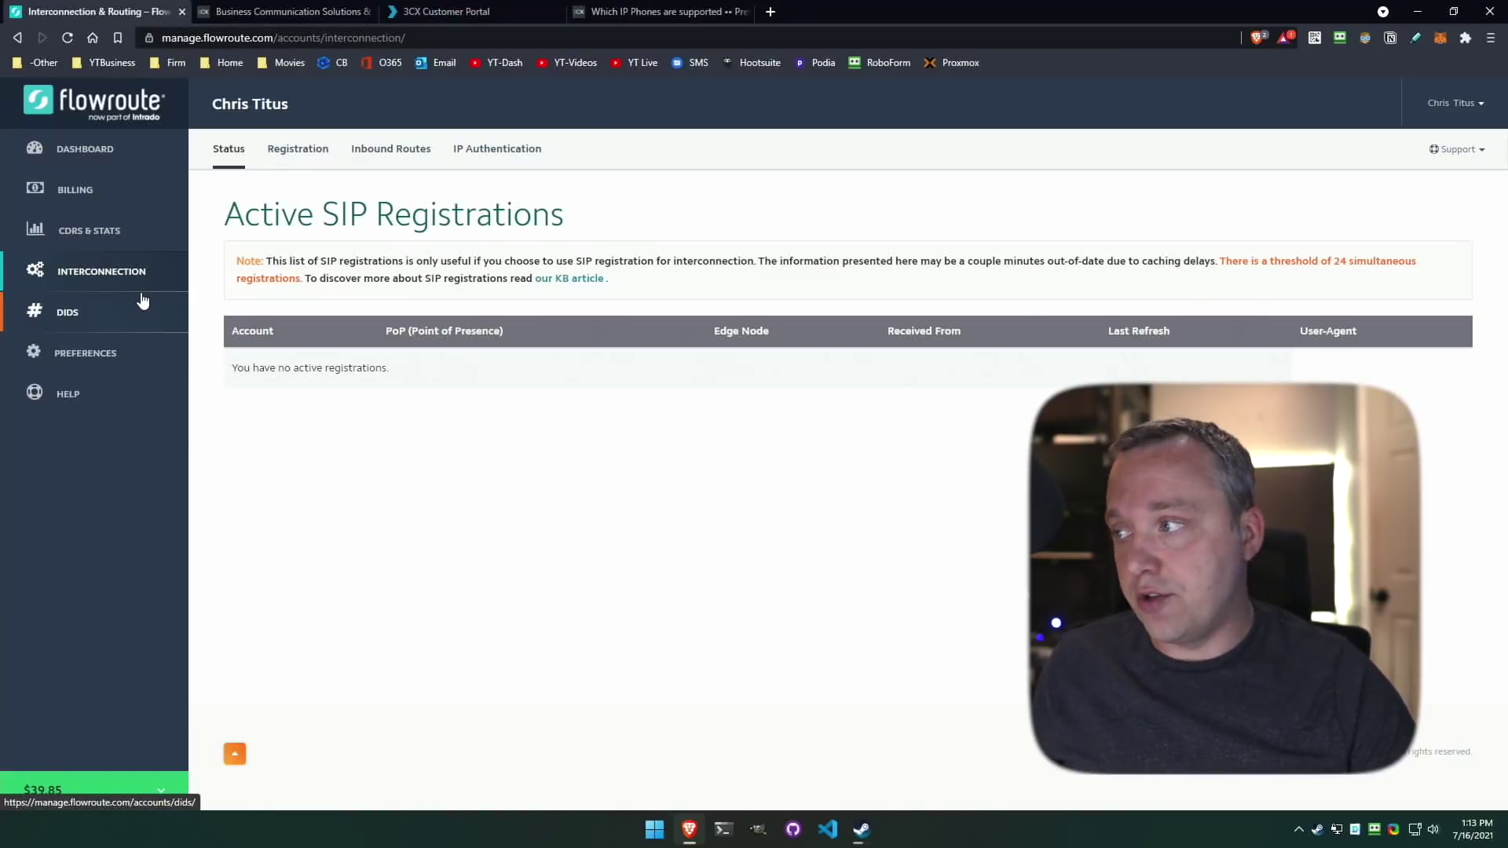
pyautogui.click(303, 157)
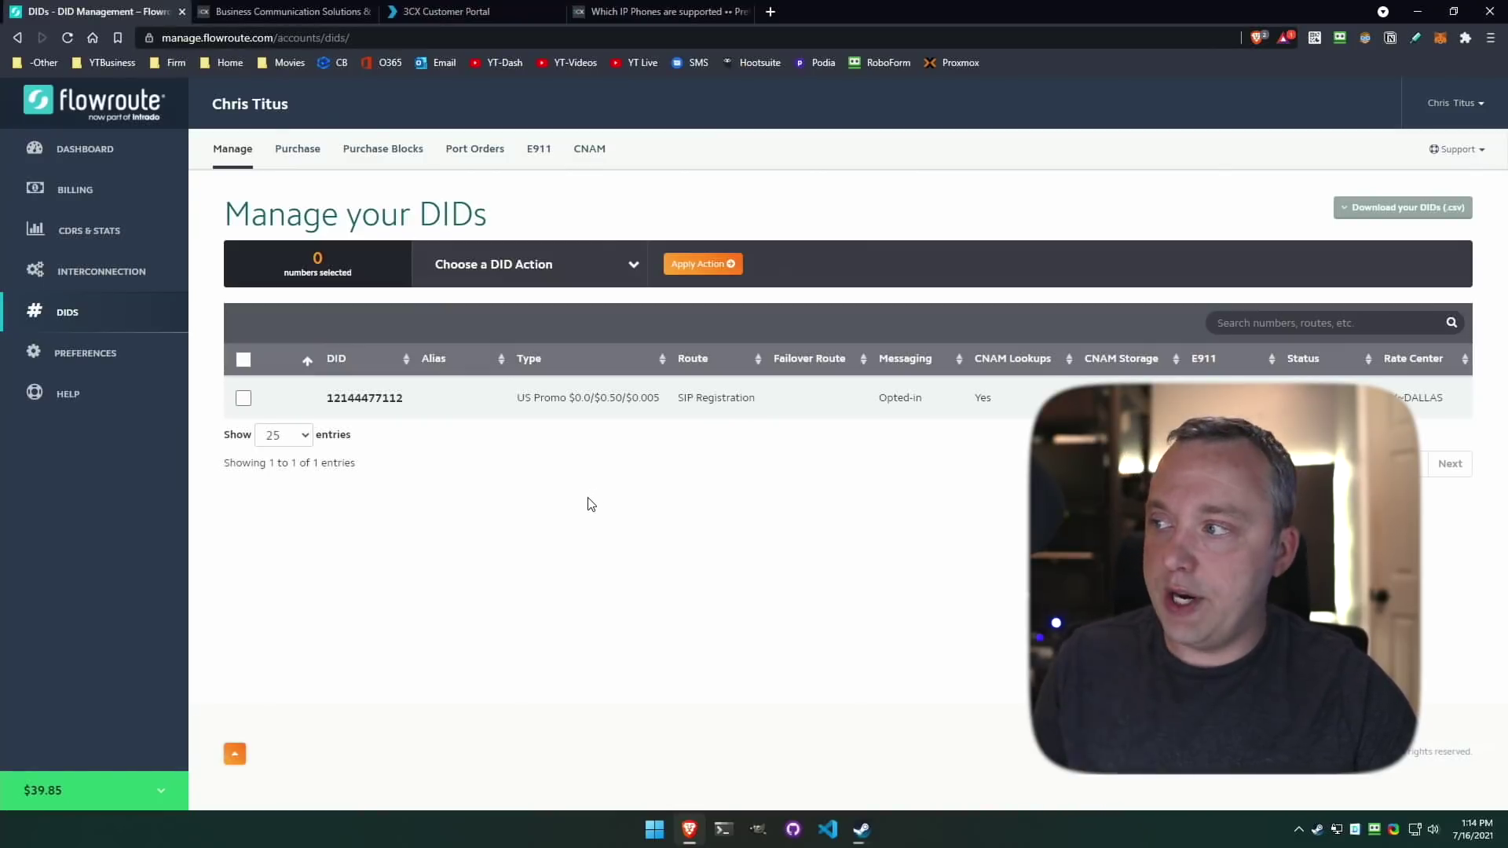
pyautogui.click(284, 11)
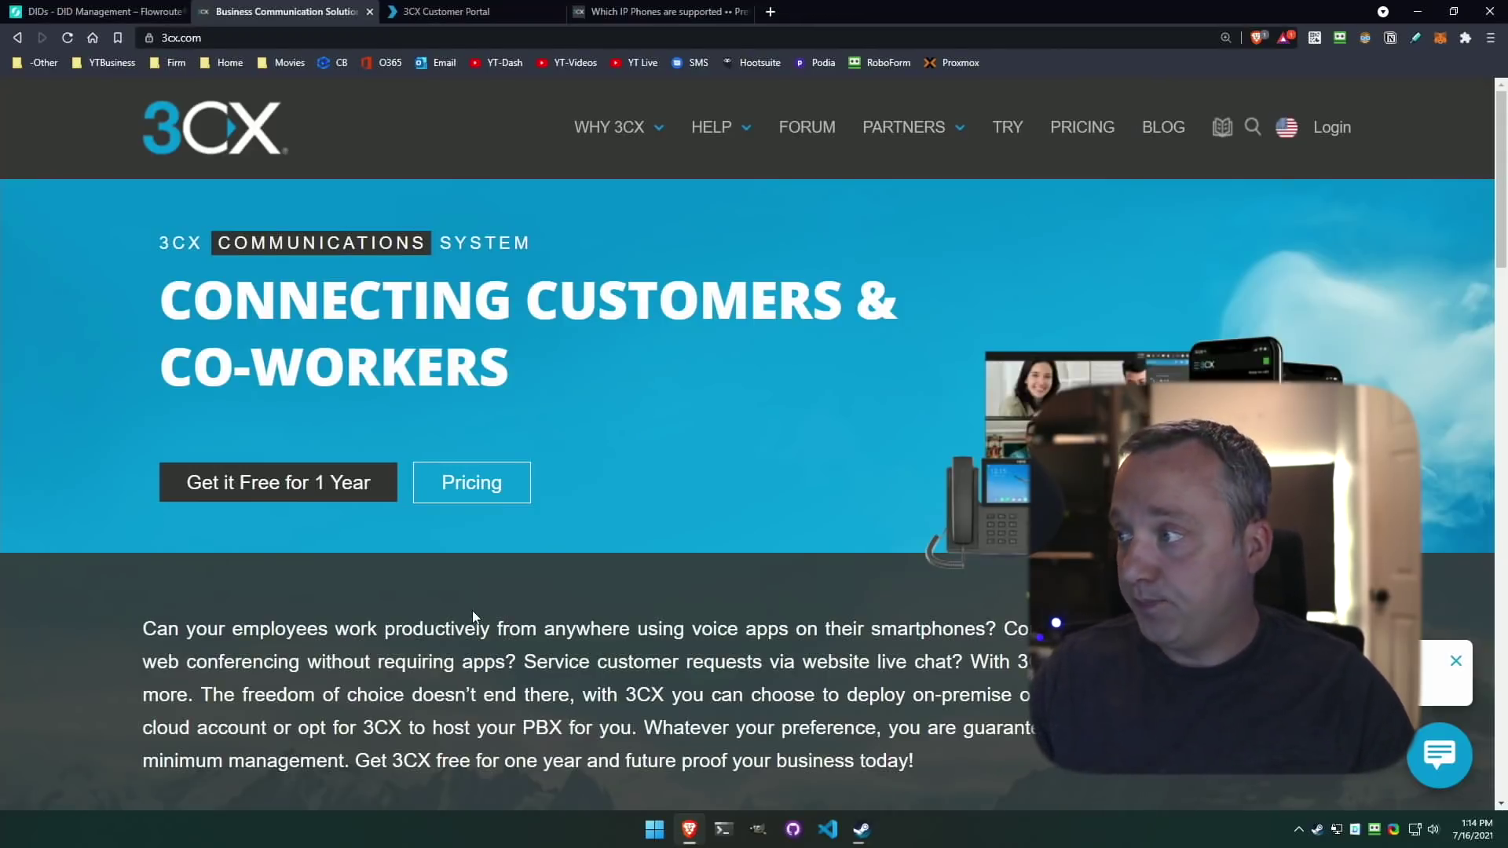
# Look over the Get 3CX Free for 1 Year signup form, then close the 3CX website.
pyautogui.press('End')
pyautogui.click(911, 297)
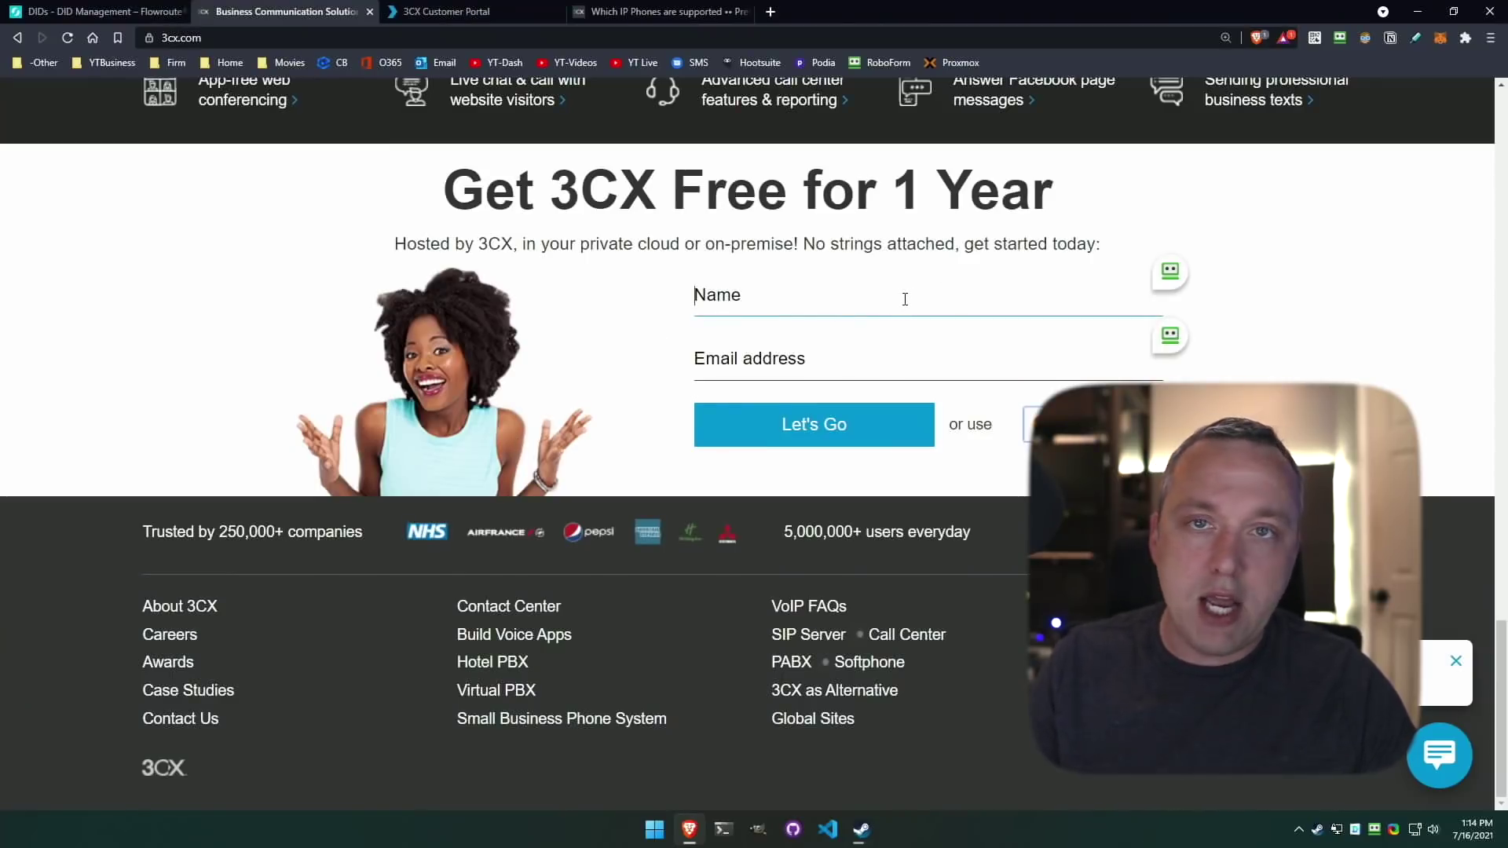
pyautogui.click(624, 181)
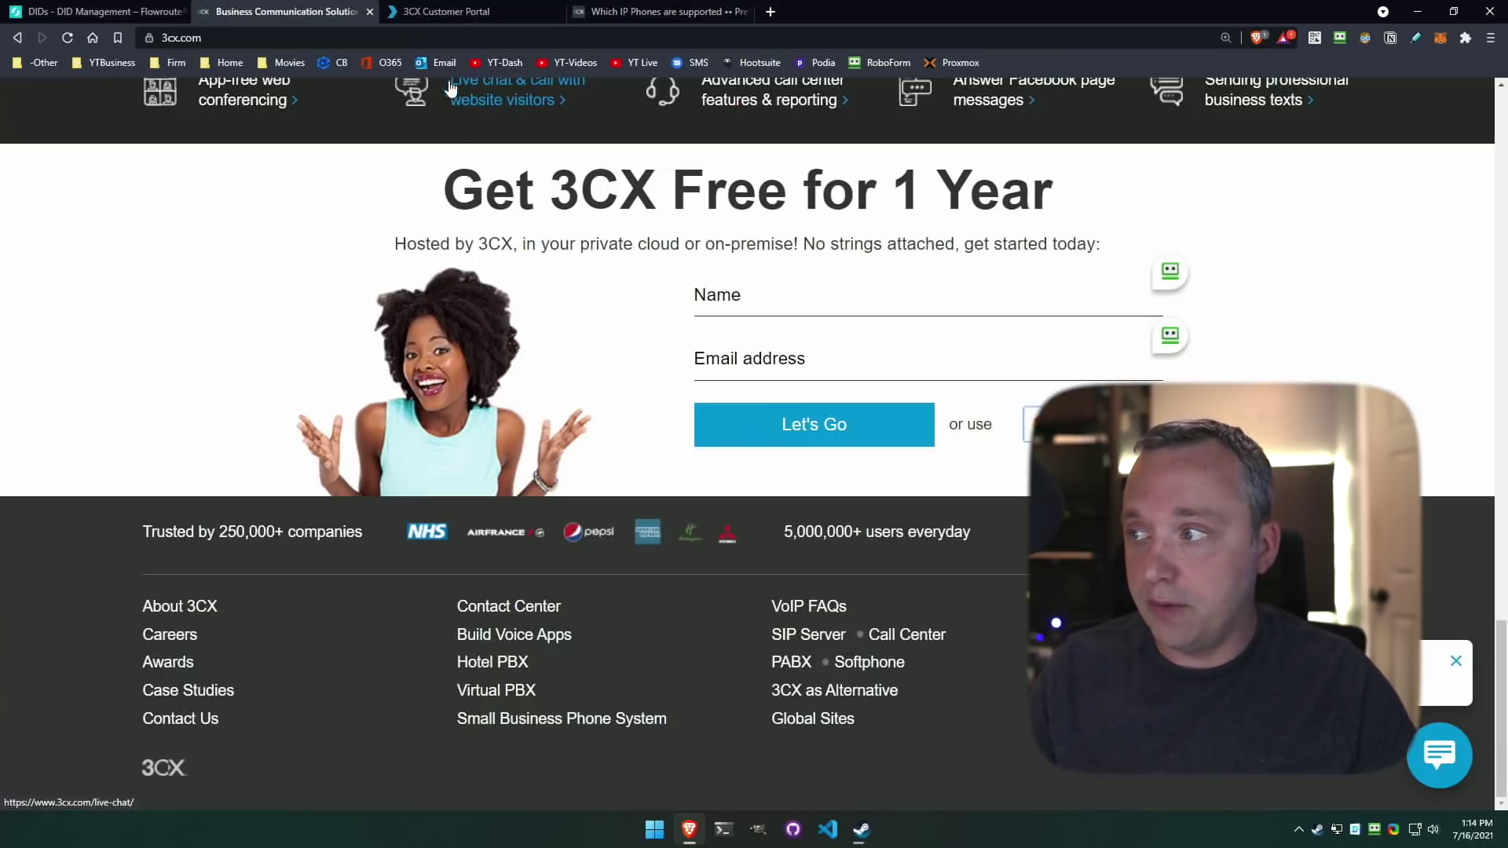
pyautogui.hotkey('ctrl', 'w')
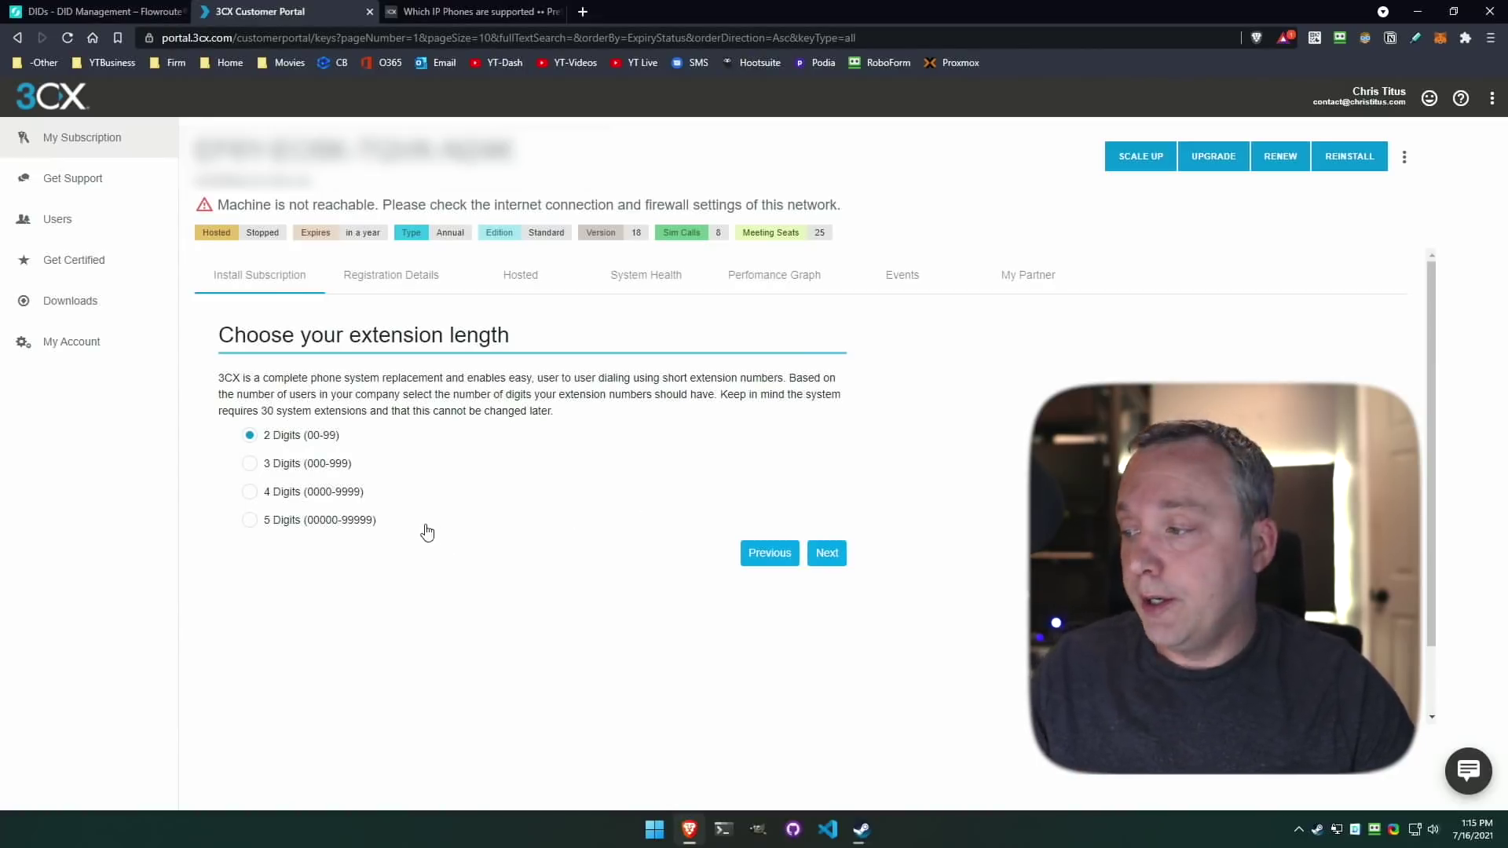
# Choose 3 Digits (000-999) extensions for the hosted 3CX, continue setup, then switch to the Management Console.
pyautogui.click(291, 472)
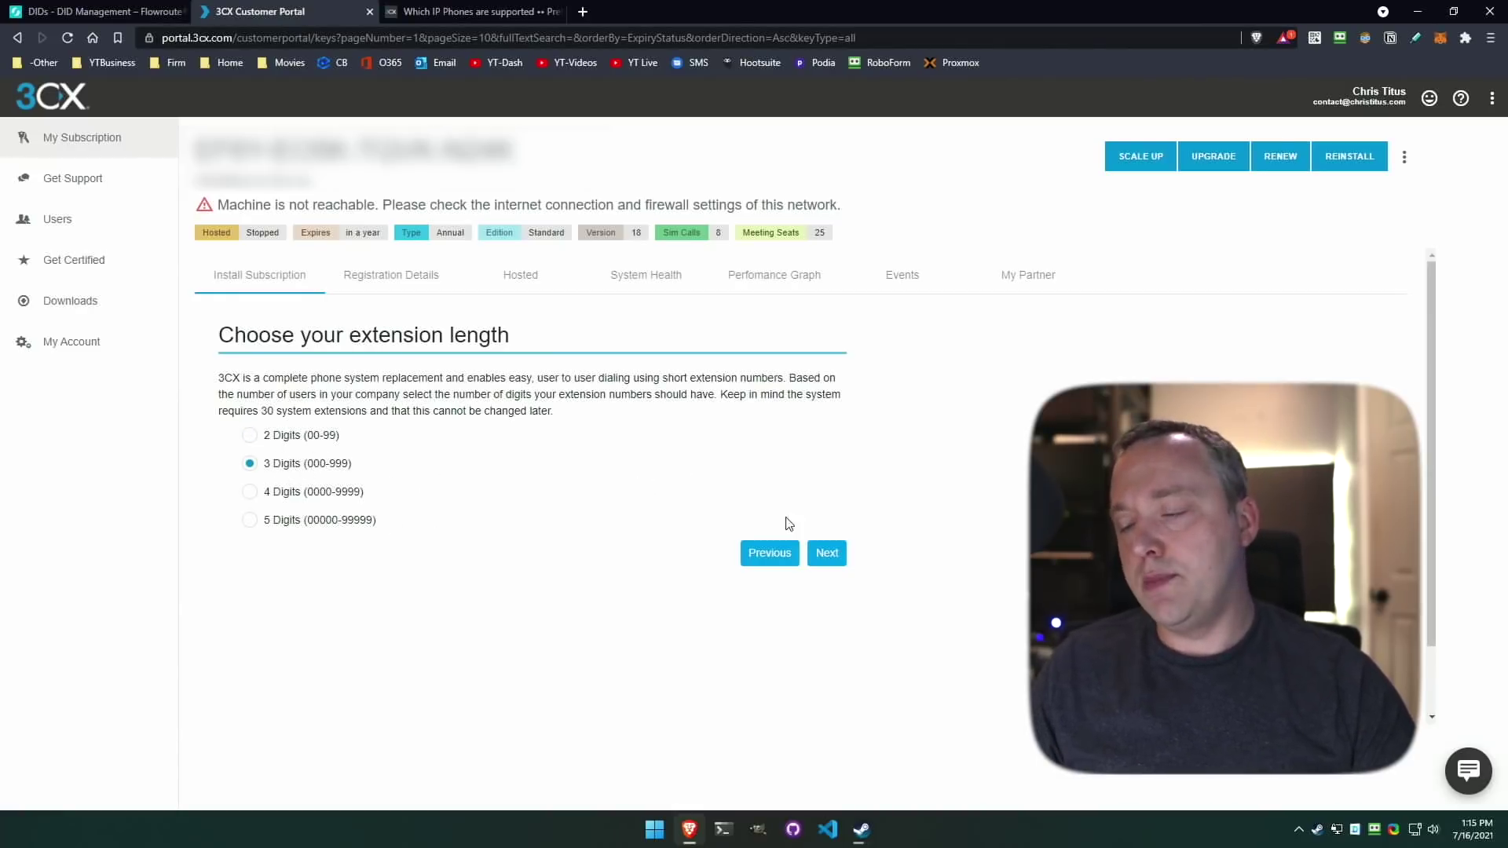
pyautogui.click(835, 554)
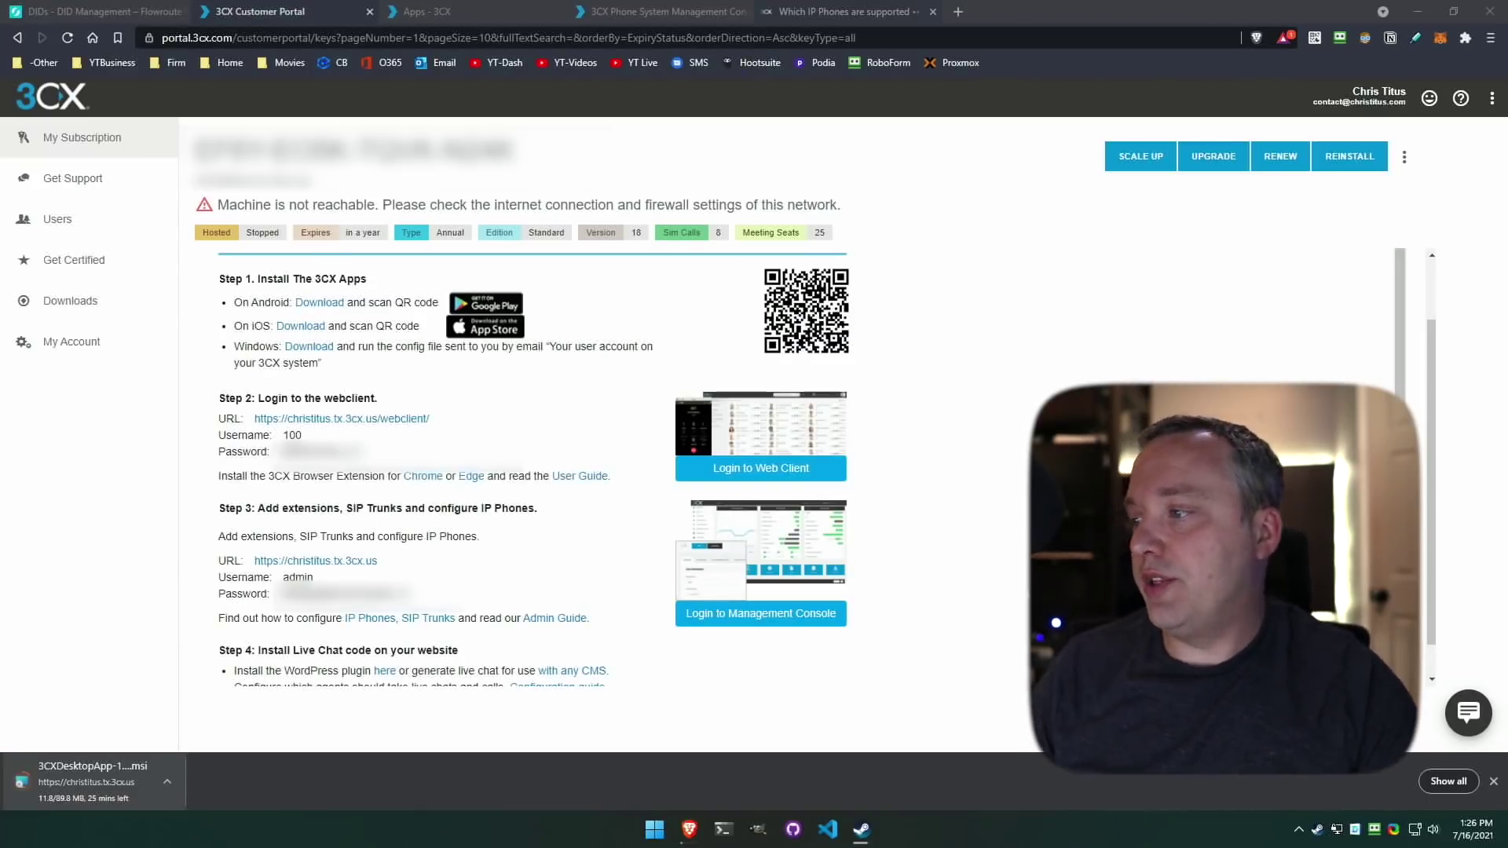
pyautogui.click(661, 438)
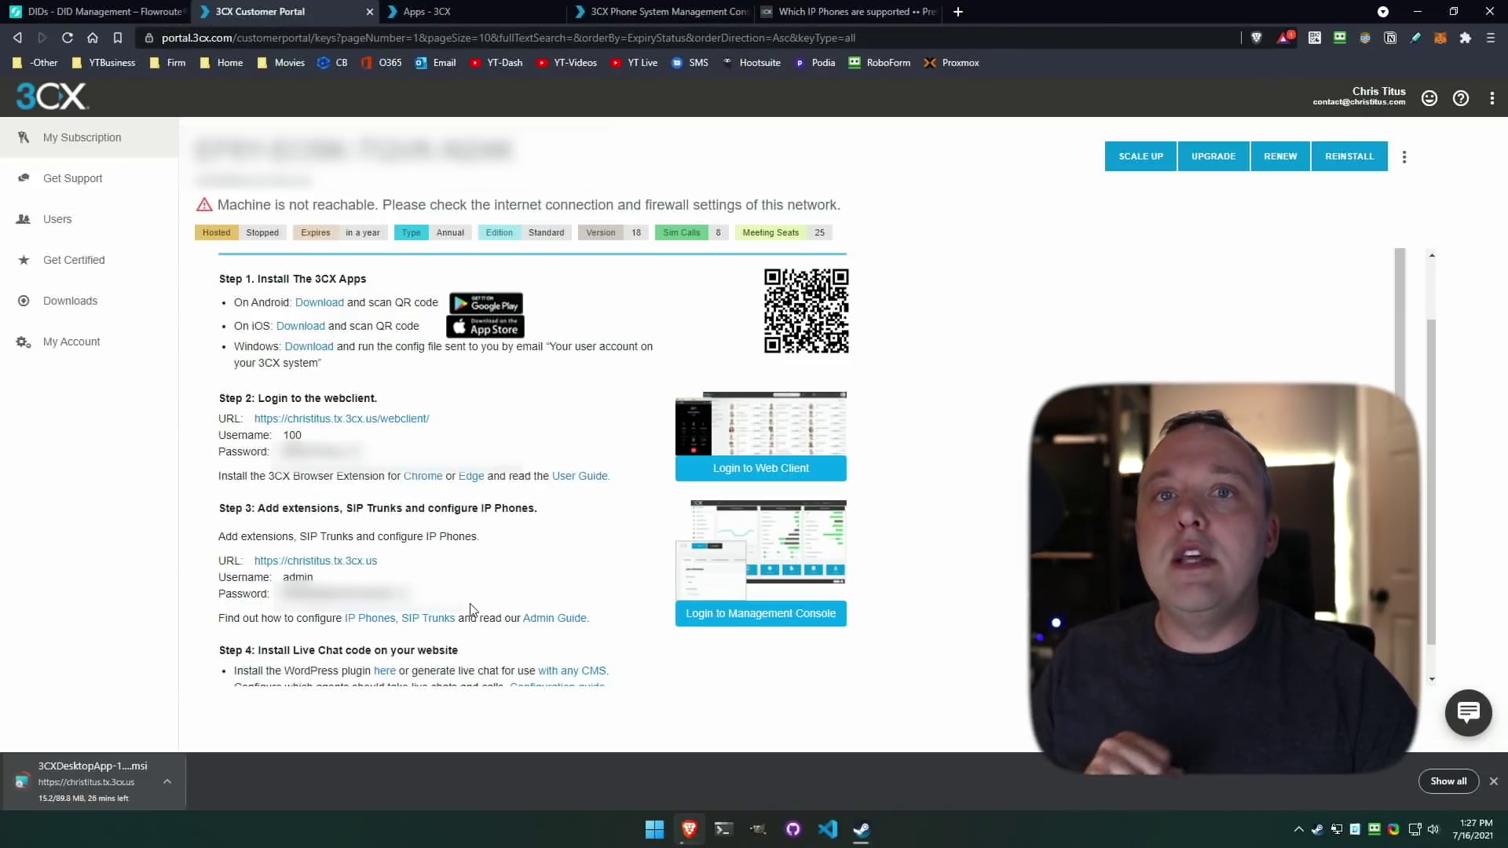
pyautogui.scroll(-1, 472, 610)
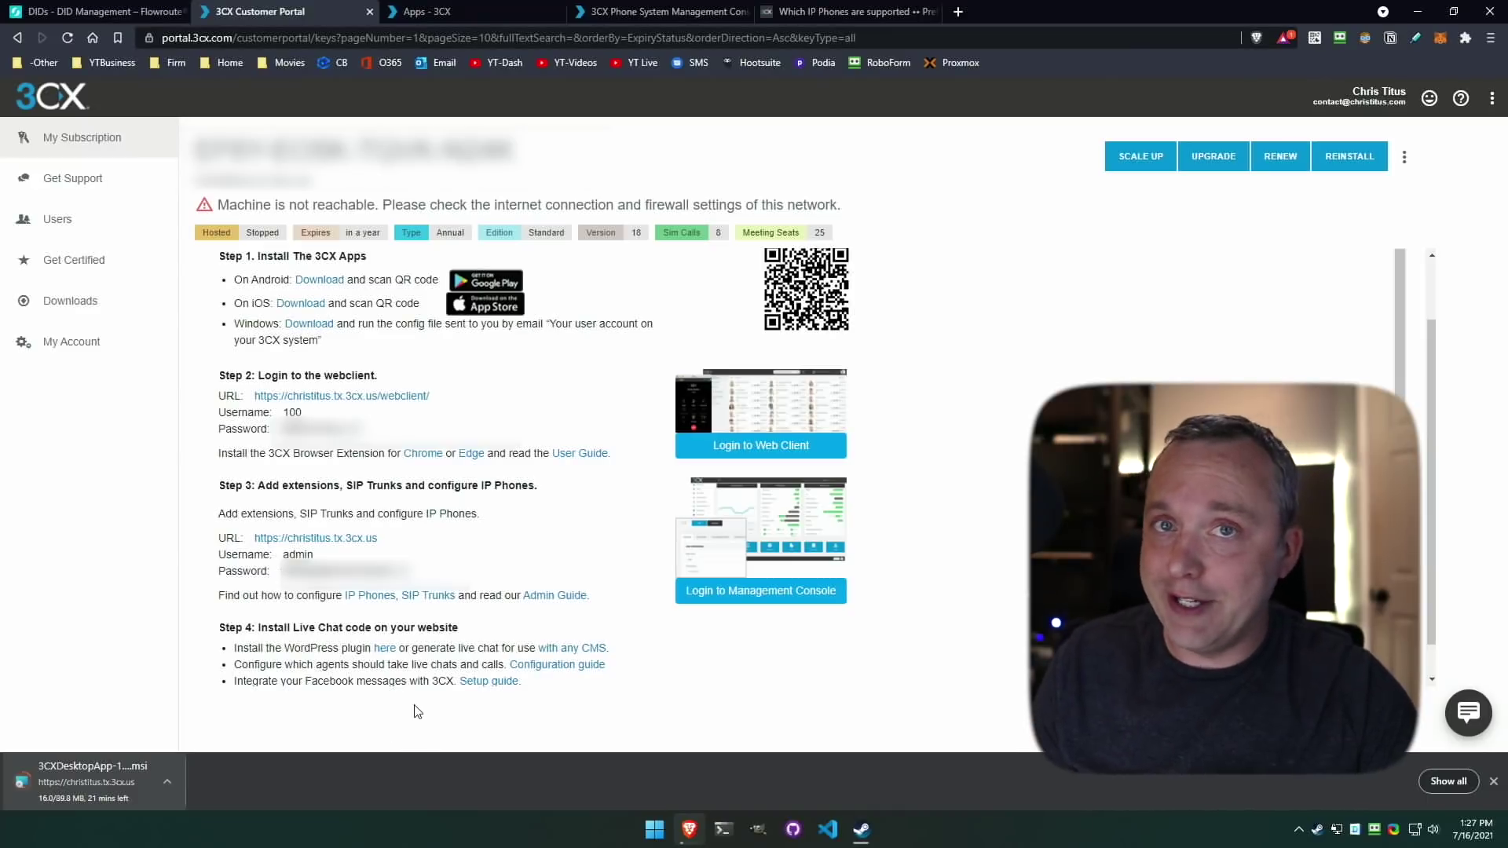
pyautogui.hotkey('ctrl', '4')
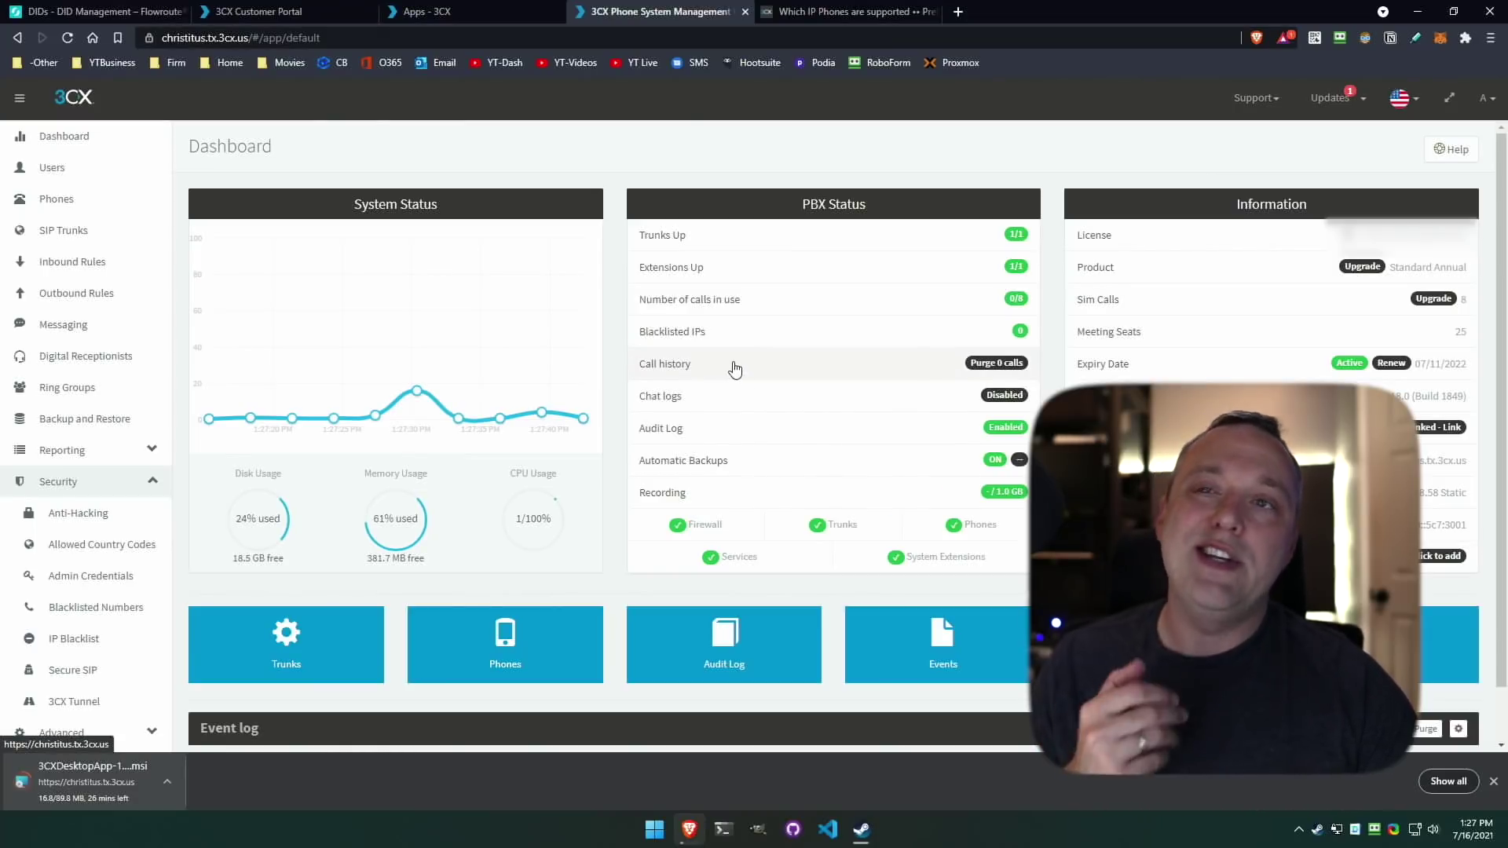
# Open extension 100 from Users, scroll through its General options, then view its Voicemail settings.
pyautogui.click(66, 174)
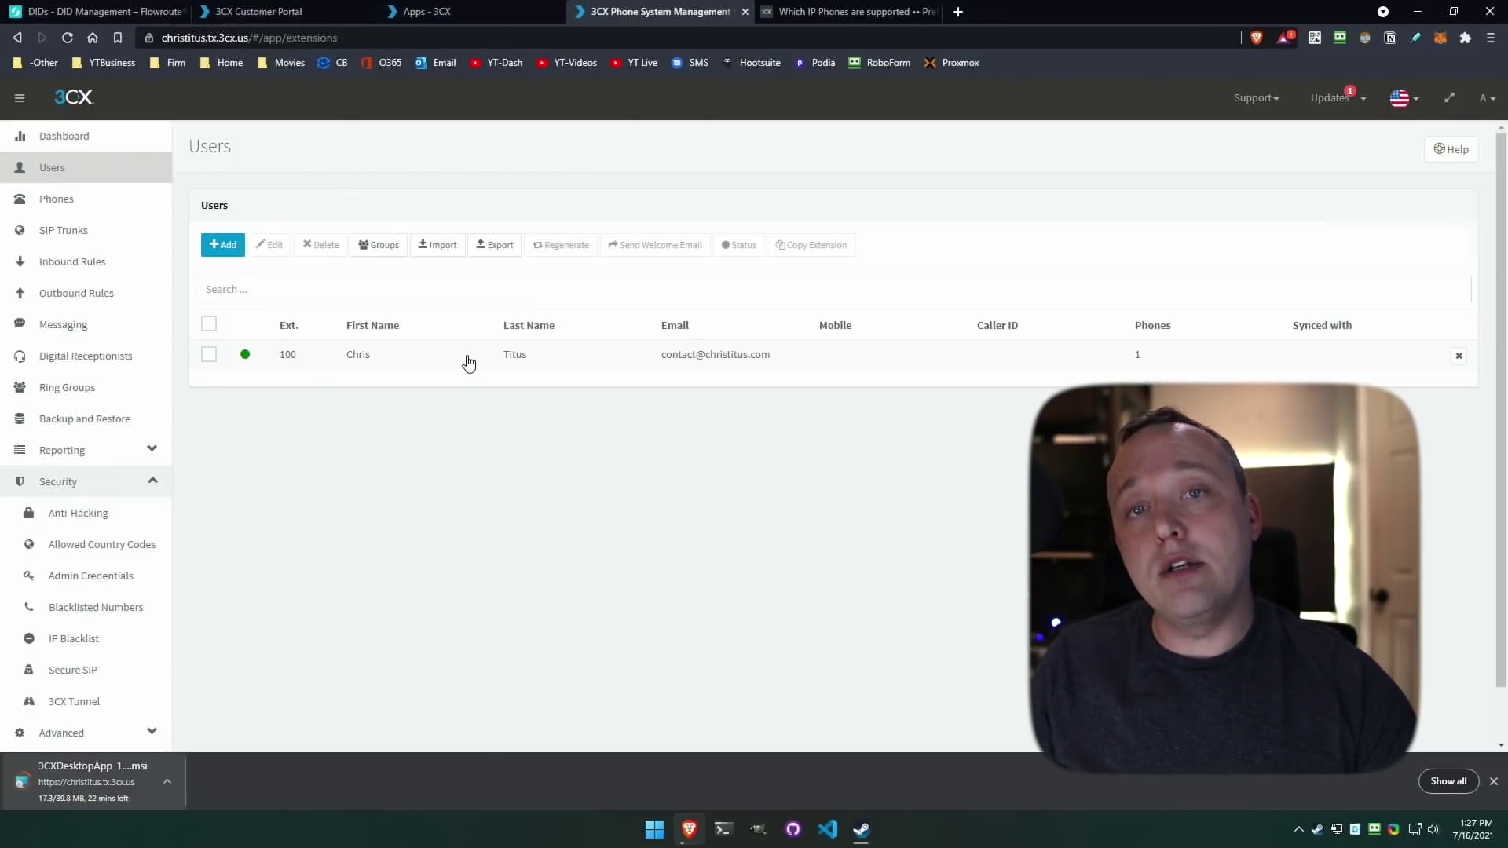
pyautogui.doubleClick(427, 364)
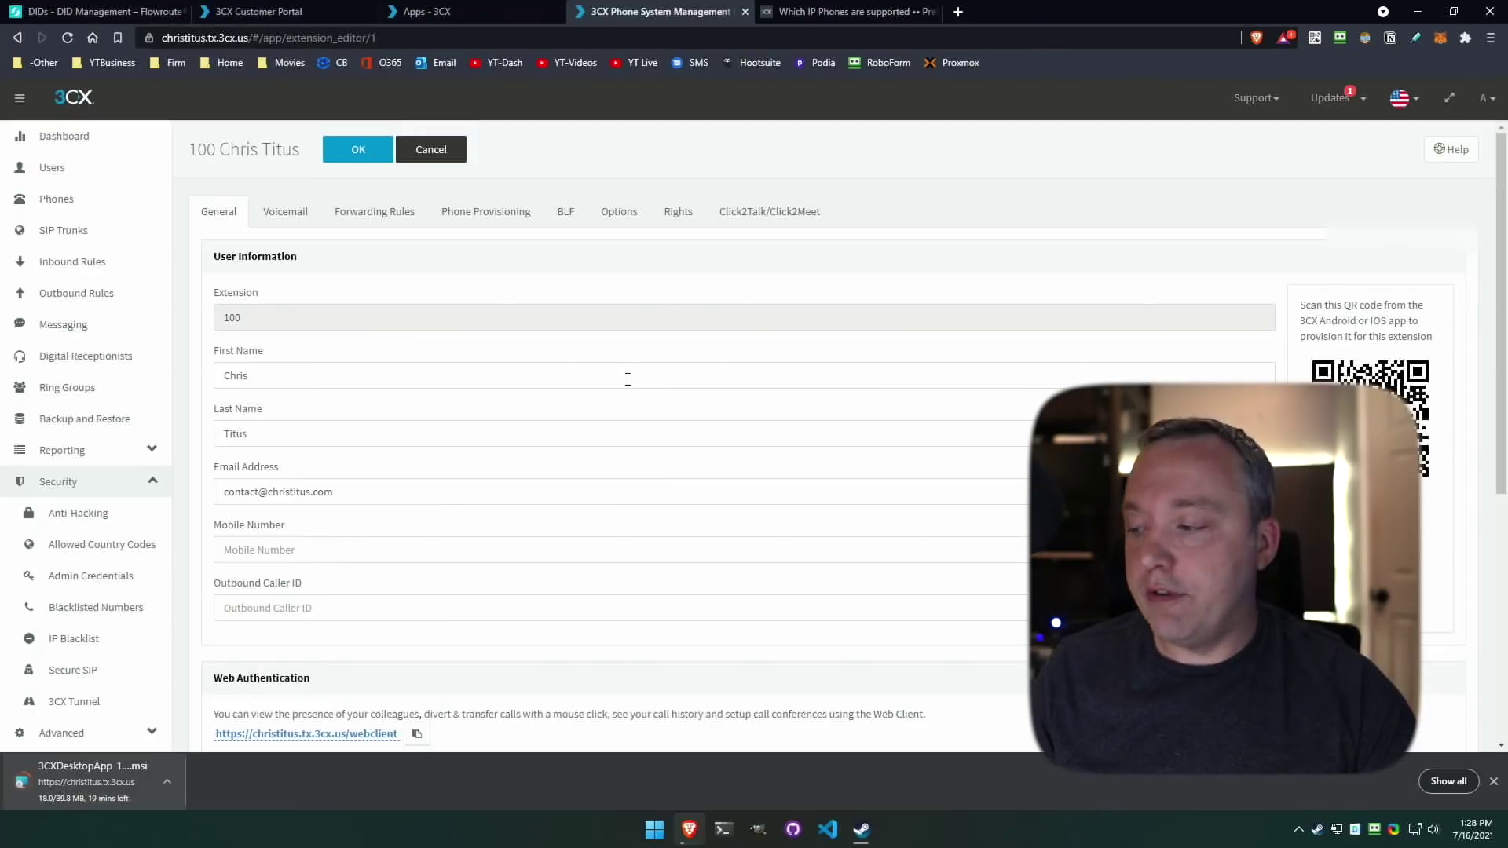
pyautogui.scroll(-3, 574, 593)
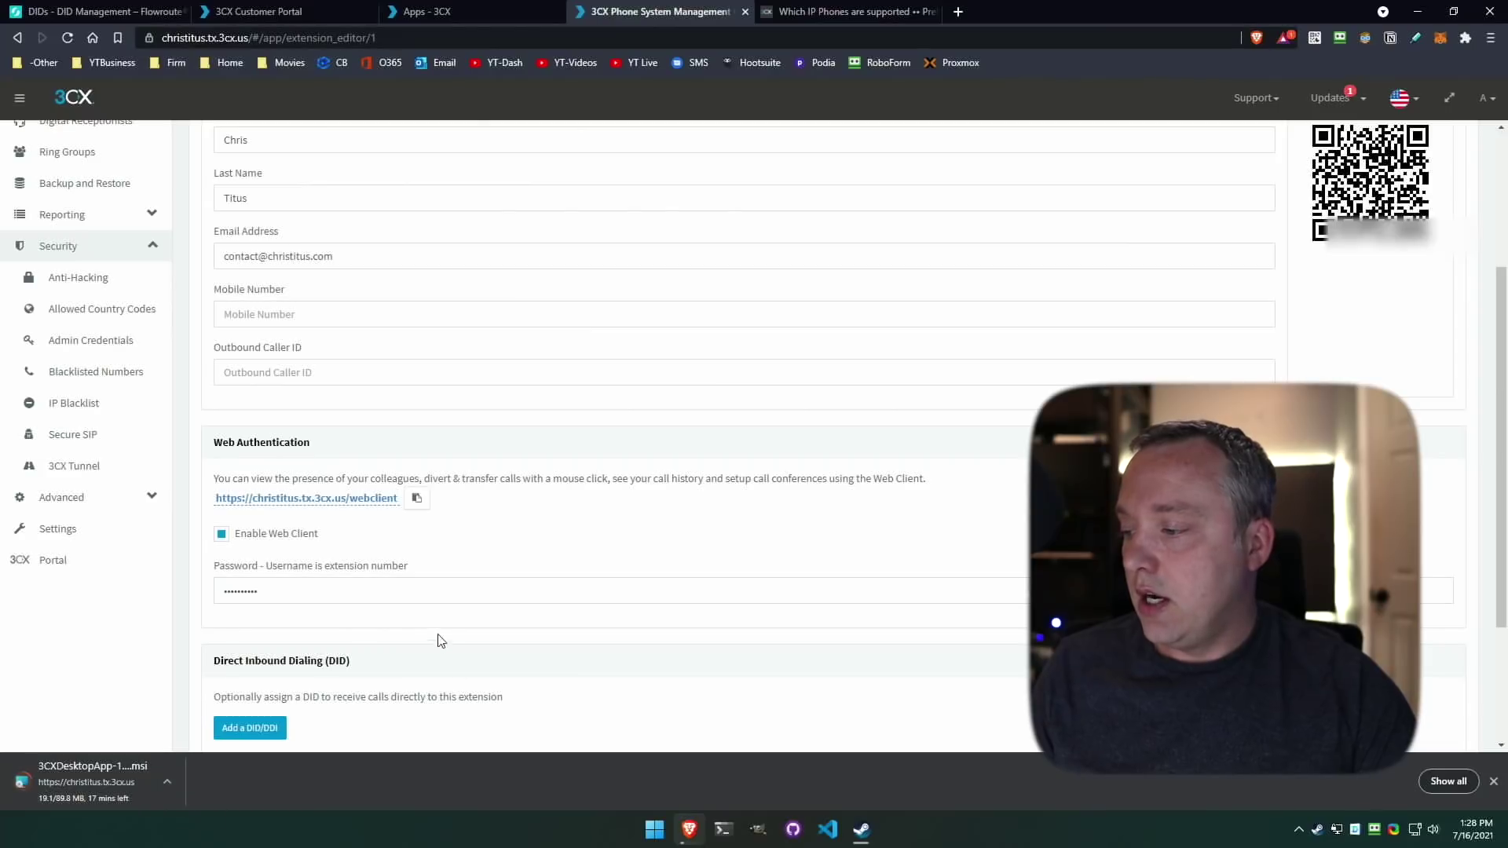
pyautogui.scroll(-3, 438, 640)
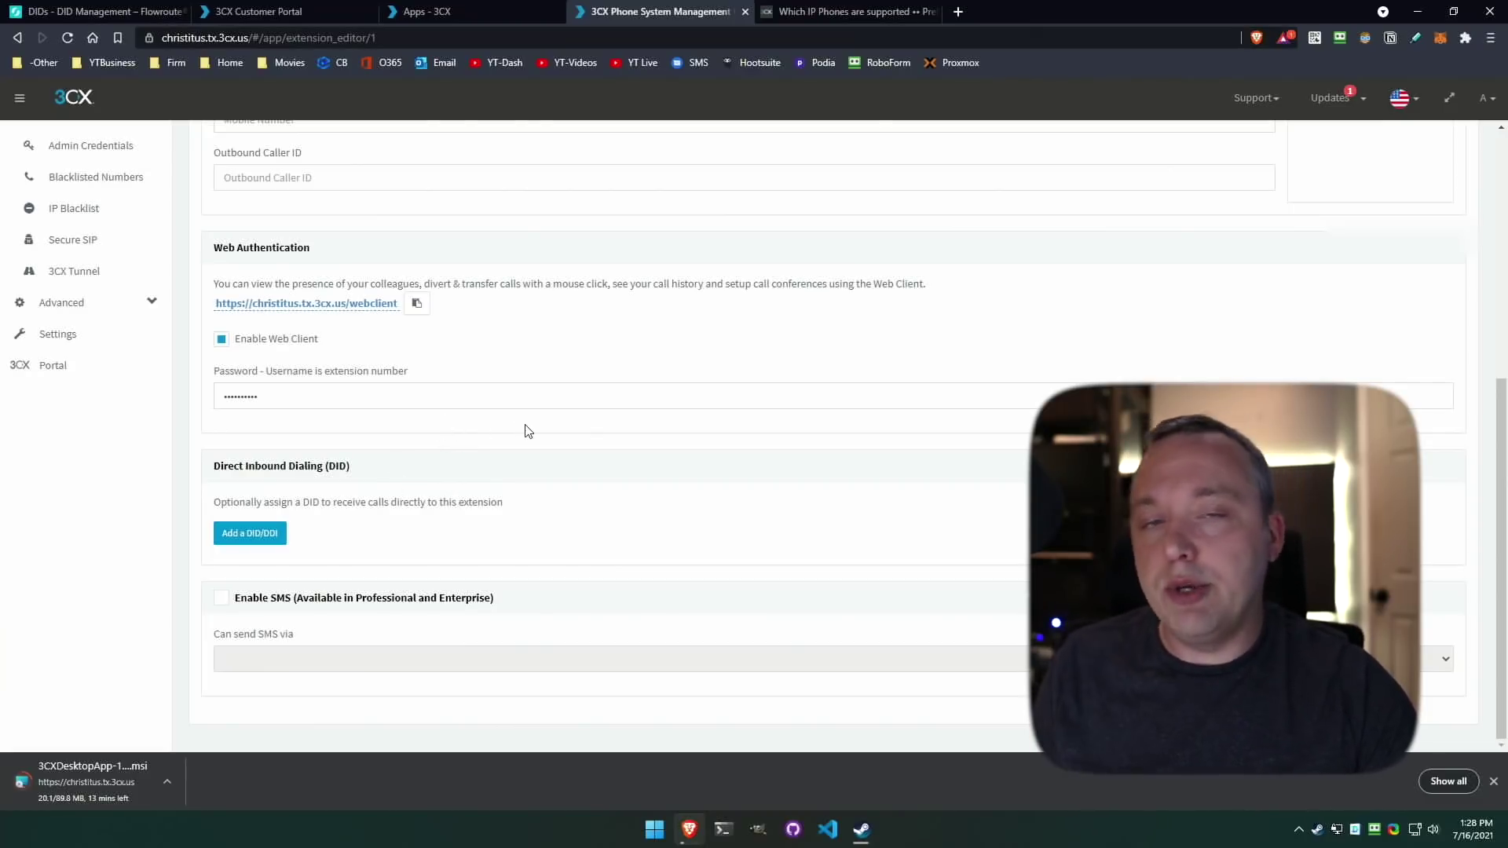
pyautogui.scroll(5, 608, 386)
pyautogui.click(305, 214)
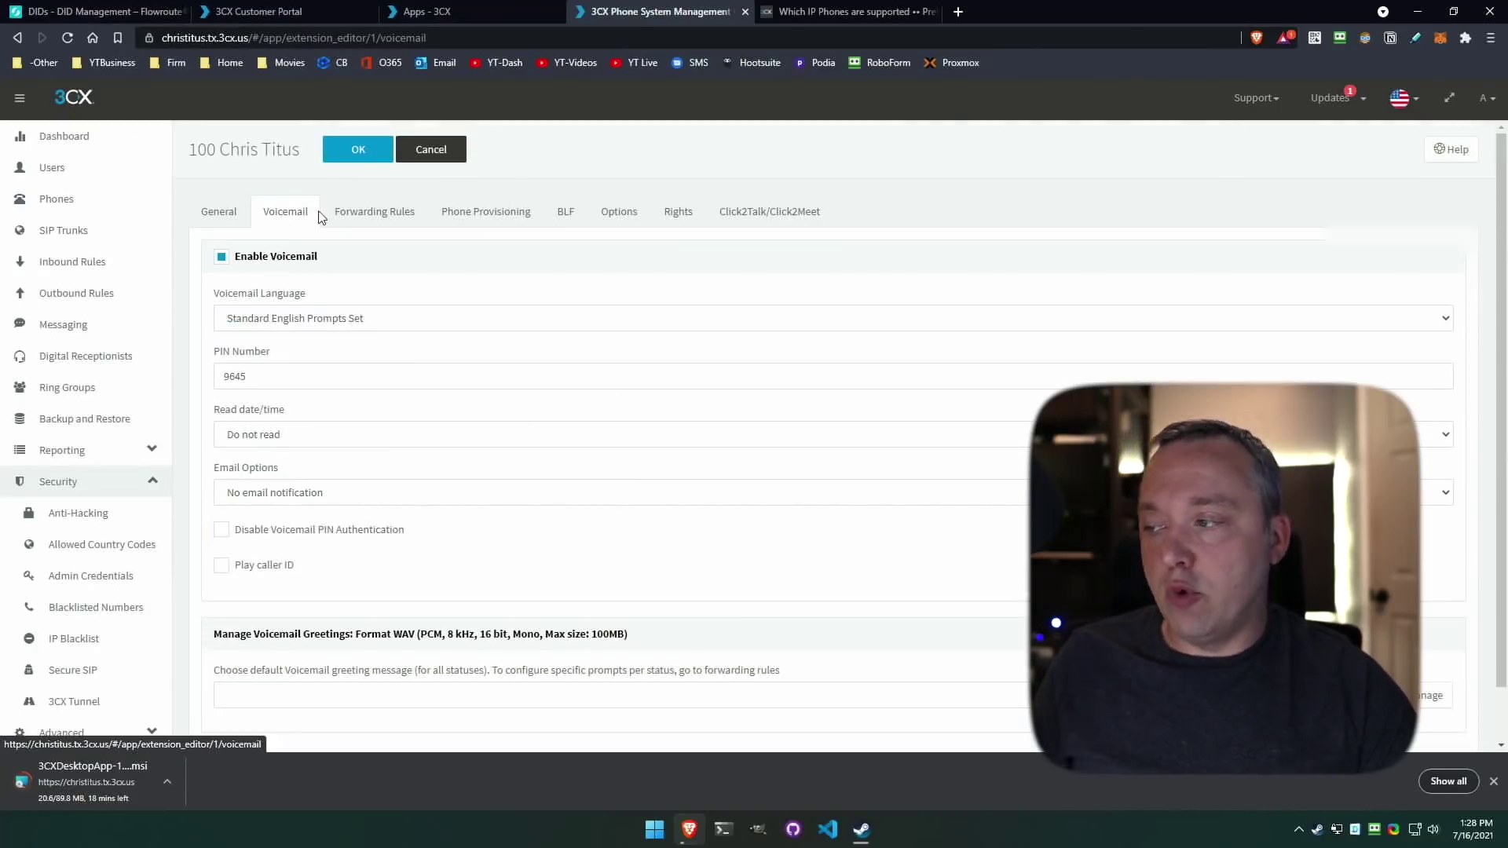
# Check extension 100's voicemail PIN and Phone Provisioning details, then go to the Supported IP Phones page.
pyautogui.click(277, 380)
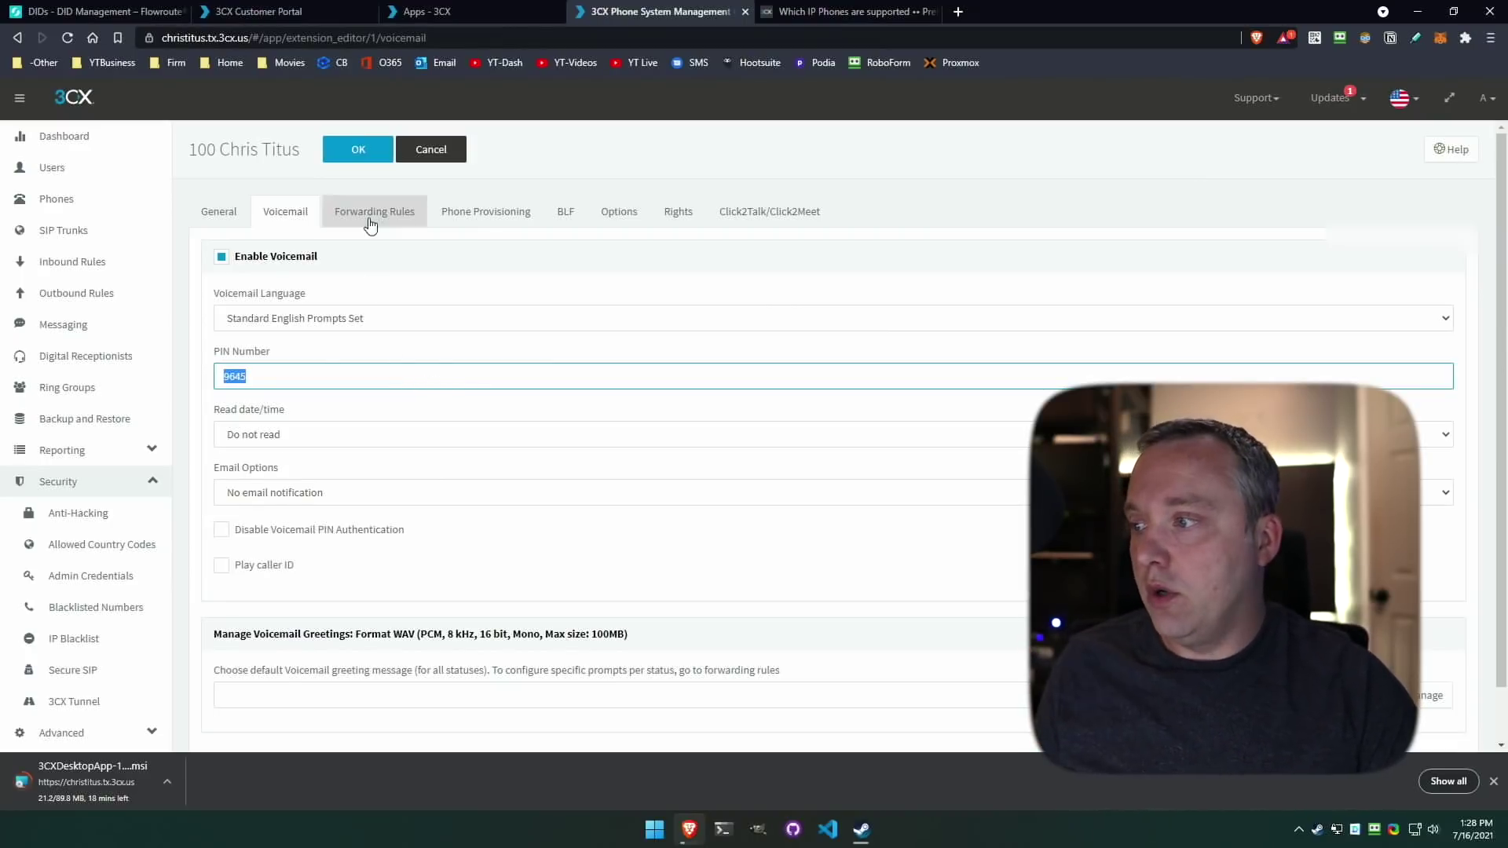
pyautogui.click(495, 215)
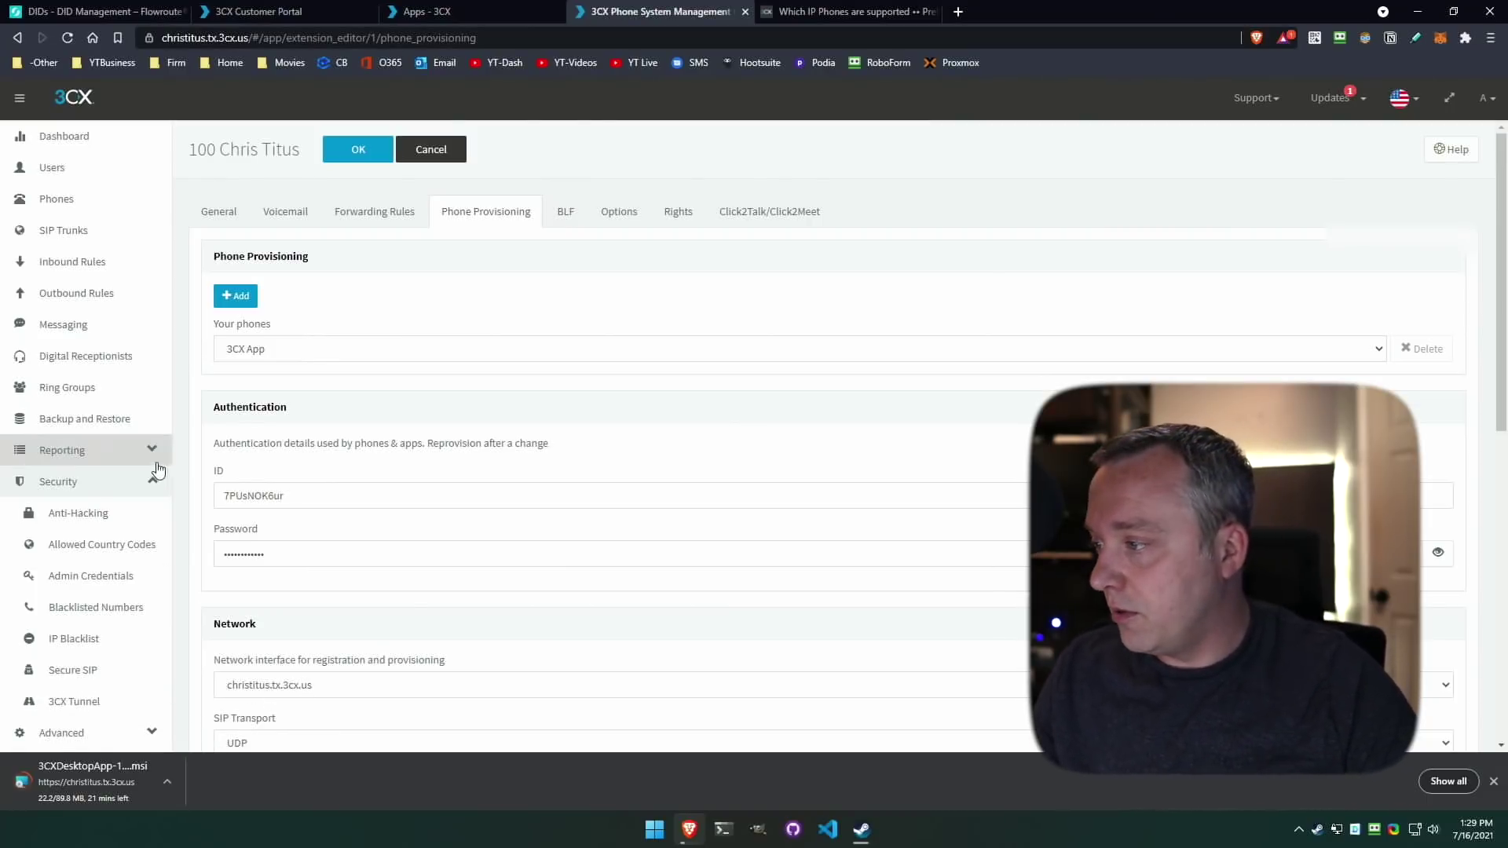
pyautogui.hotkey('ctrl', 'Tab')
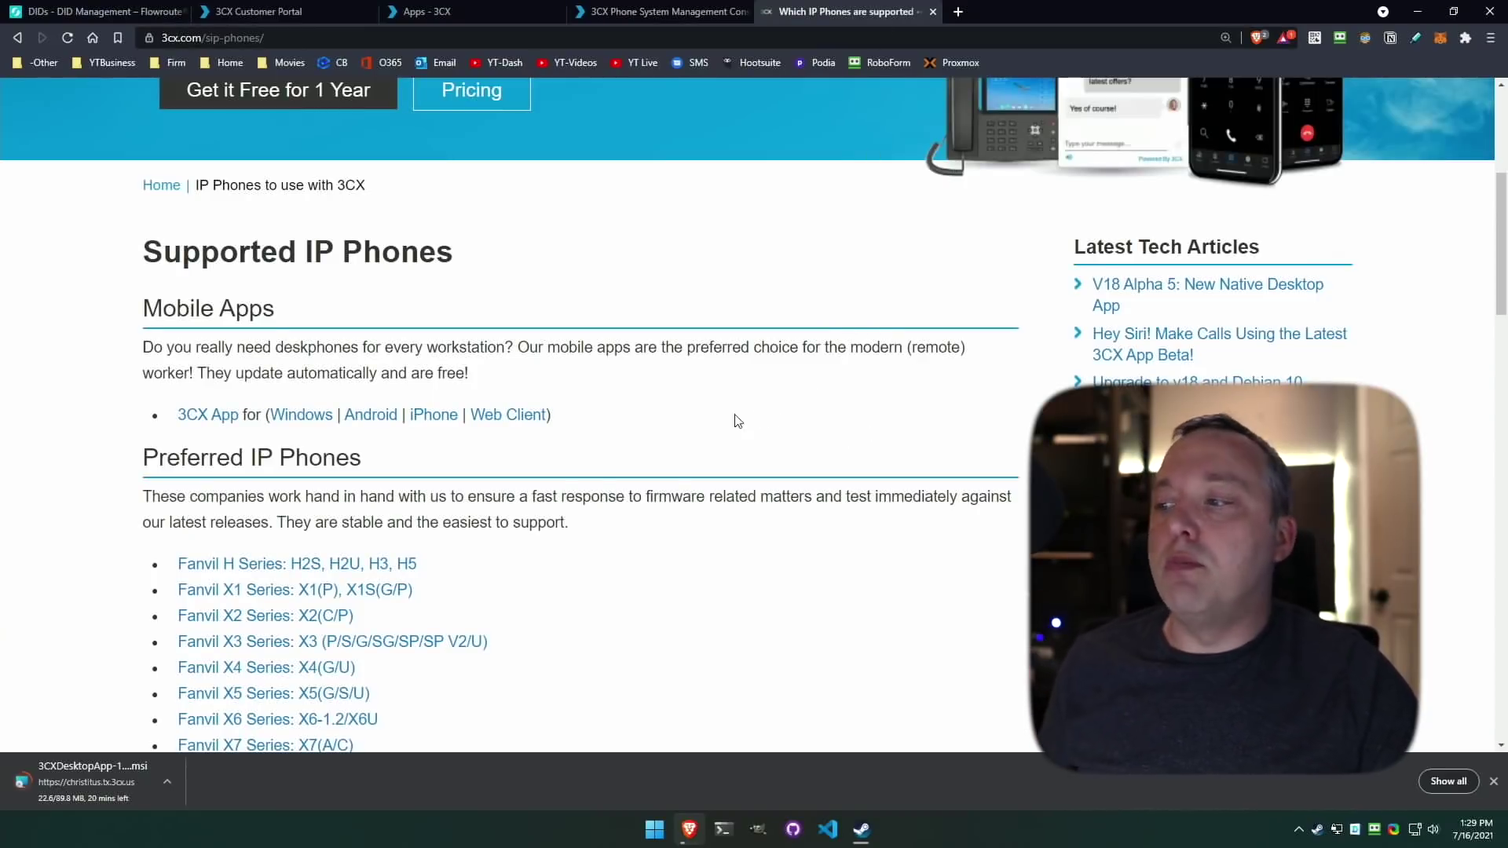
# Find the Fanvil X3 Series link in the supported phones list and open its provisioning guide.
pyautogui.scroll(-3, 738, 420)
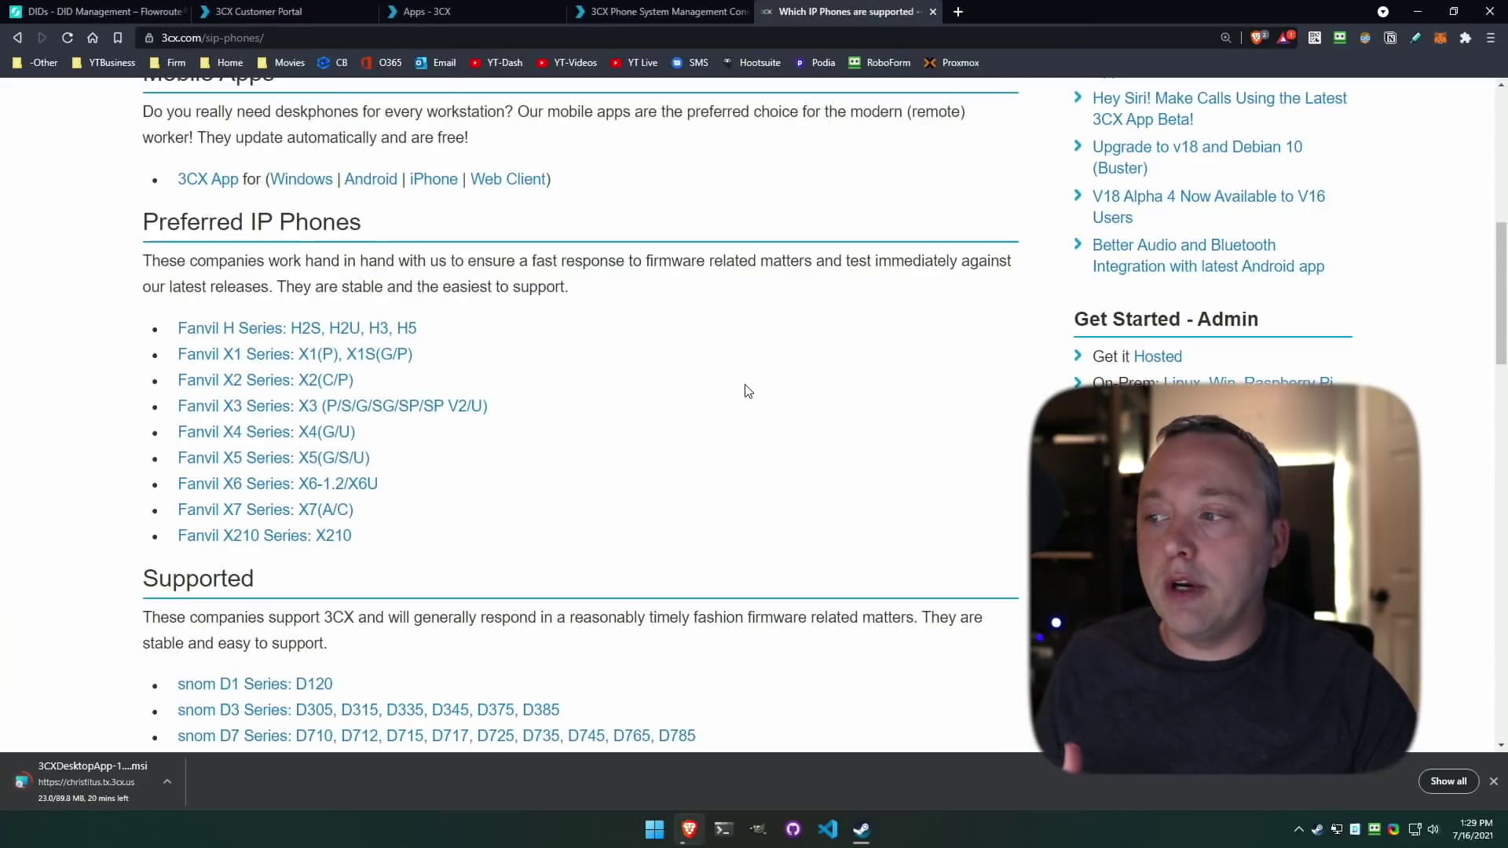
pyautogui.scroll(-3, 744, 378)
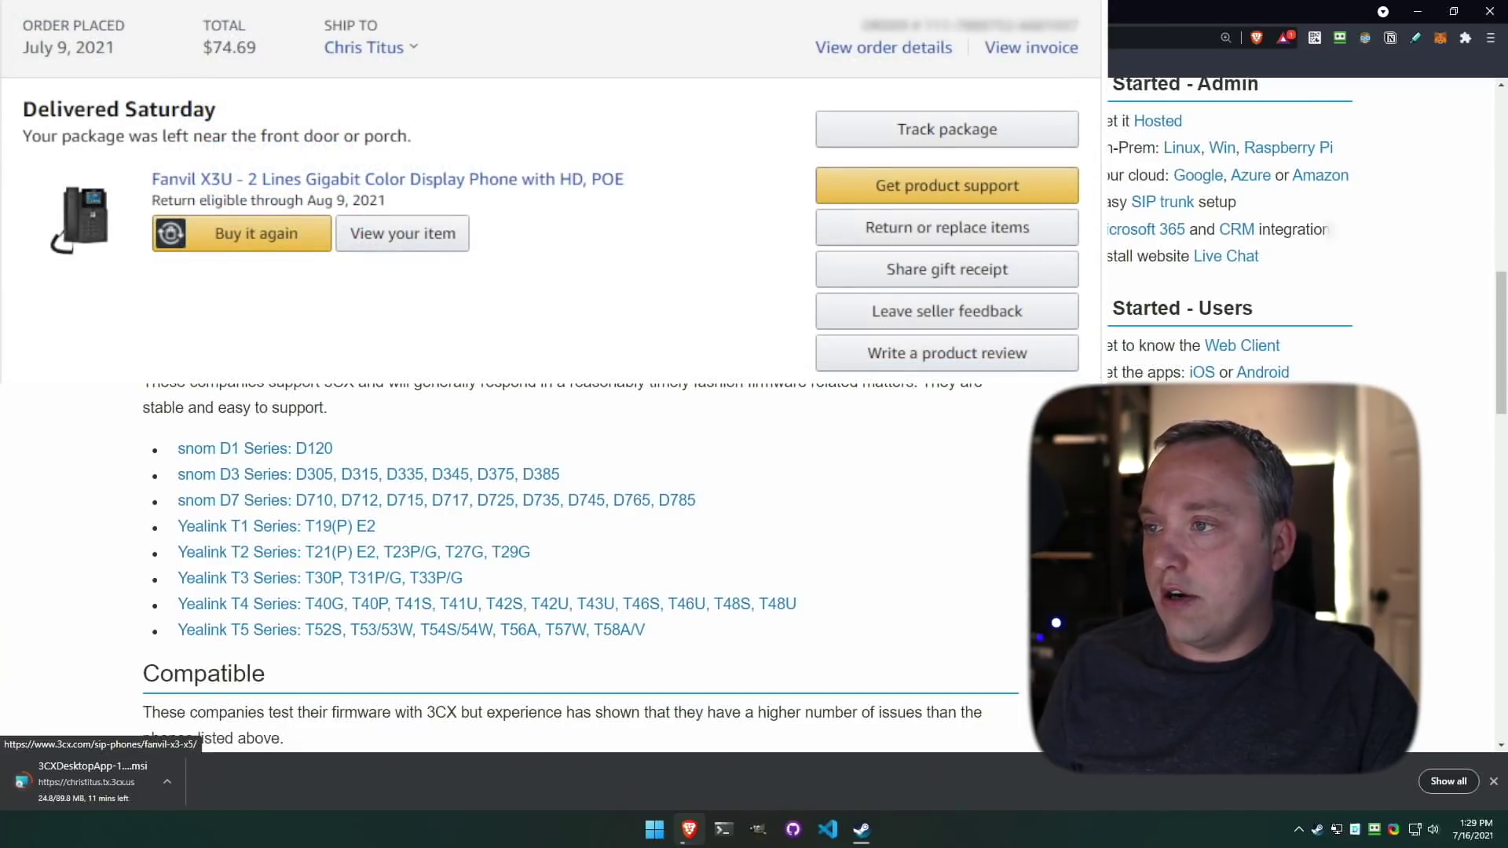
pyautogui.click(381, 168)
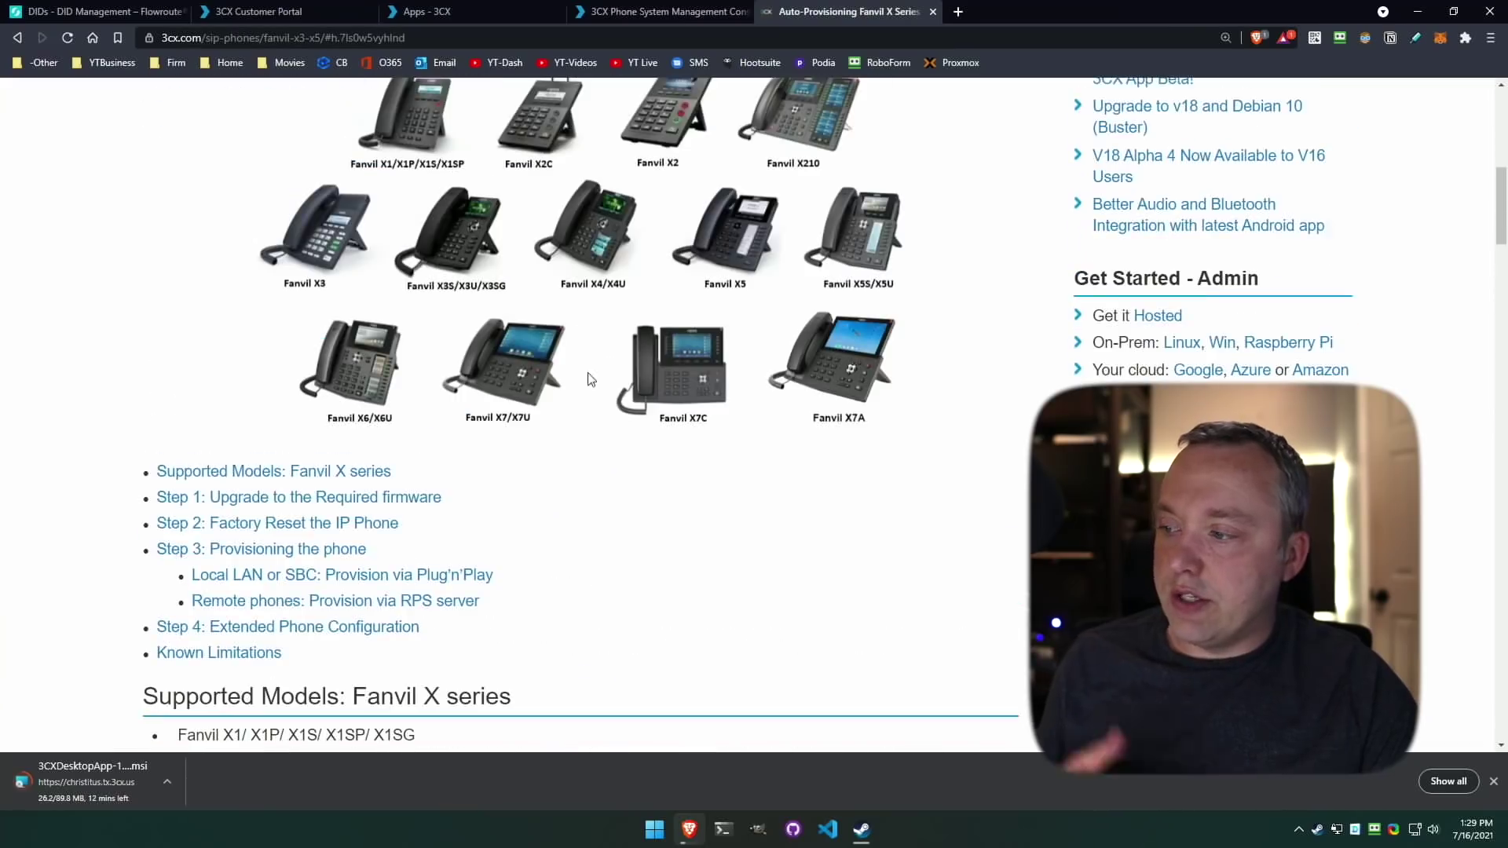
pyautogui.scroll(-3, 565, 383)
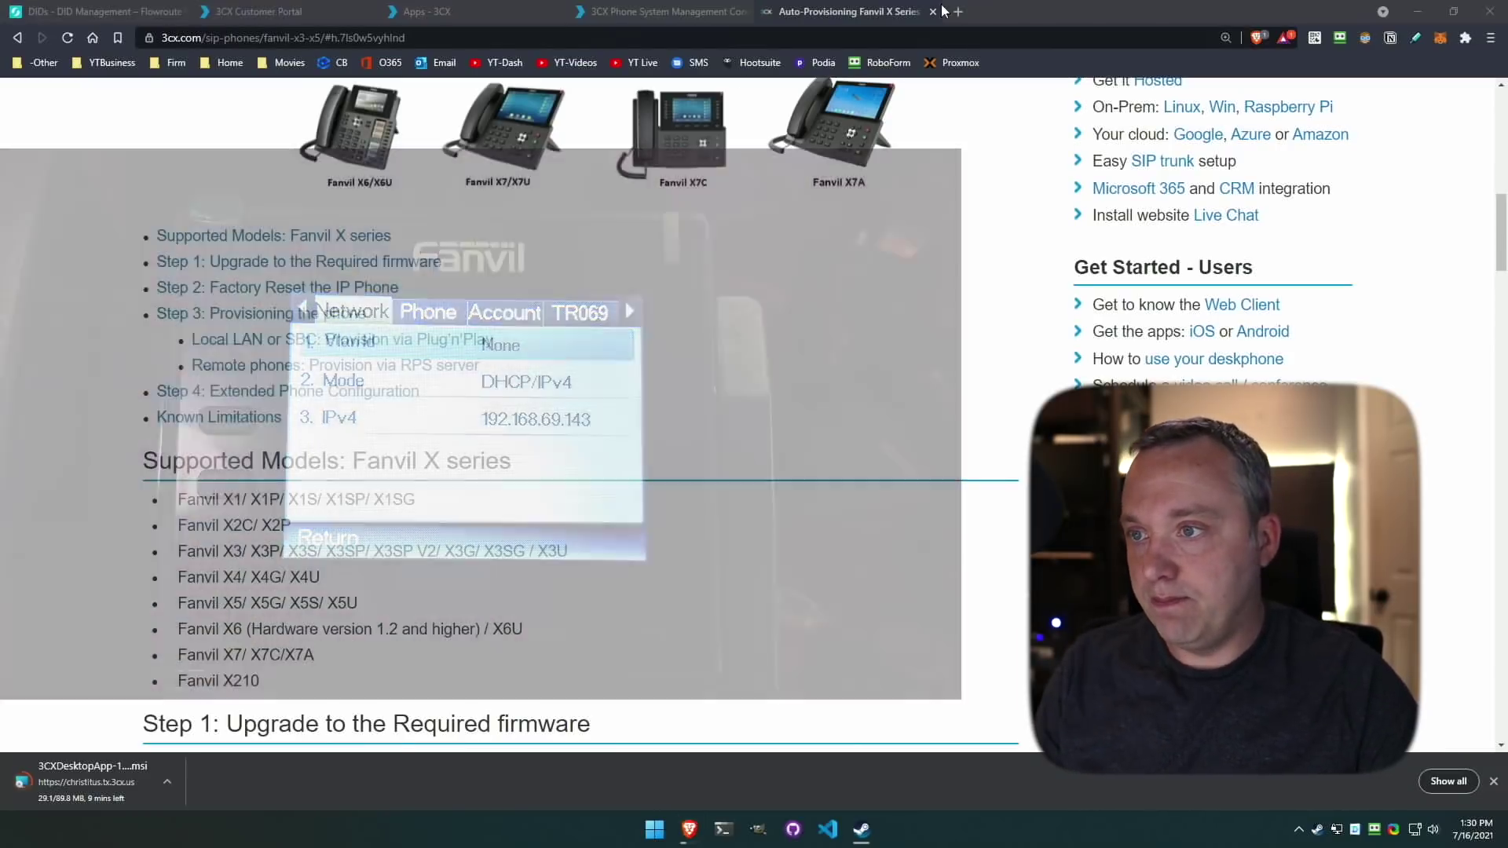
# Load the desk phone's web login page at 192.168.69.143 in a new tab.
pyautogui.hotkey('ctrl', 't')
pyautogui.write('192.168.69.143')
pyautogui.press('Return')
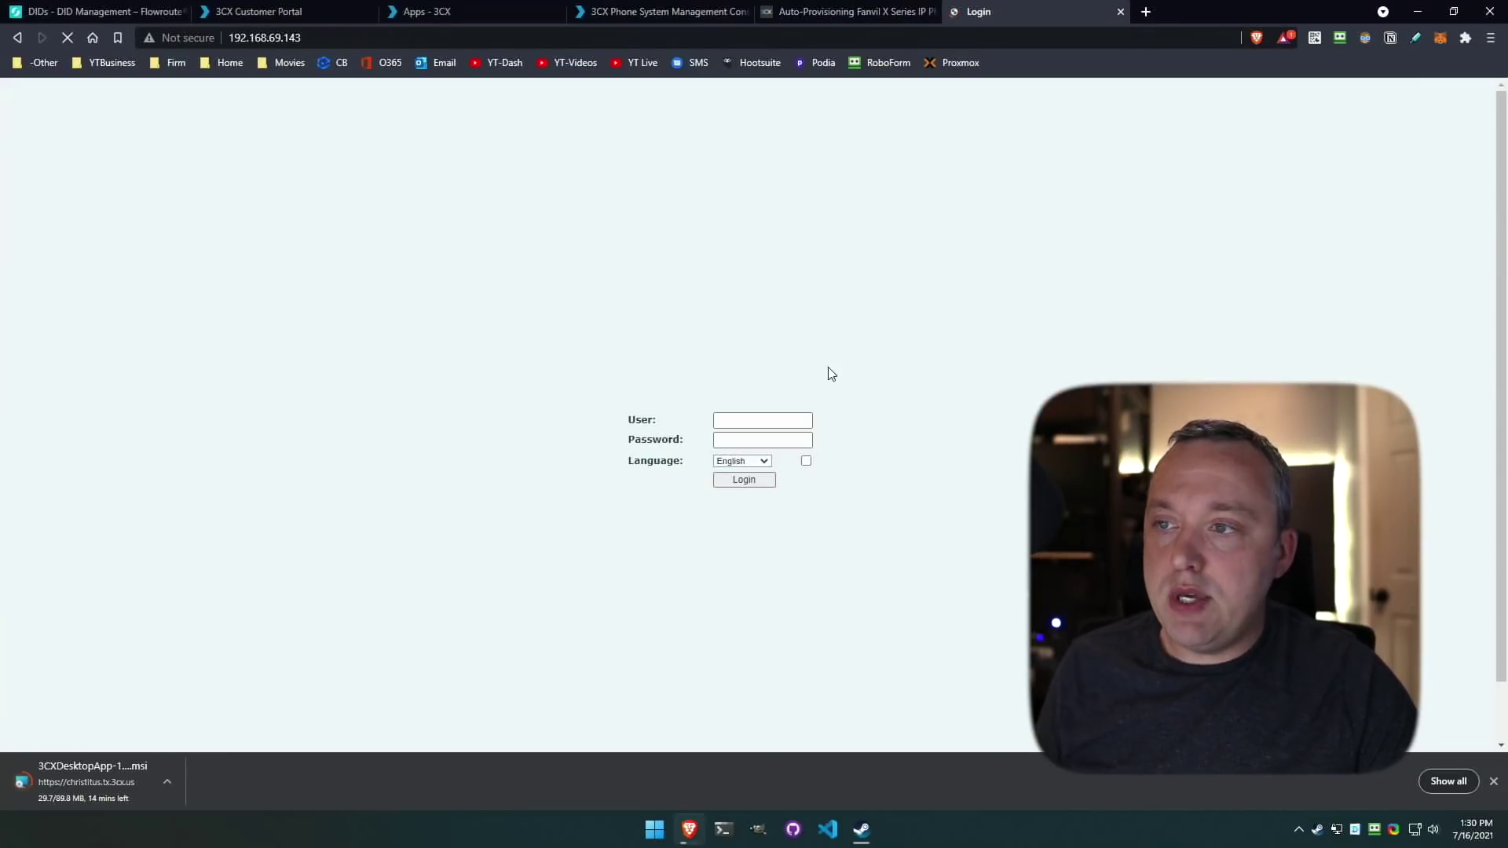
# Log in to the Fanvil phone's web interface with the admin user name and password.
pyautogui.click(770, 418)
pyautogui.write('admin')
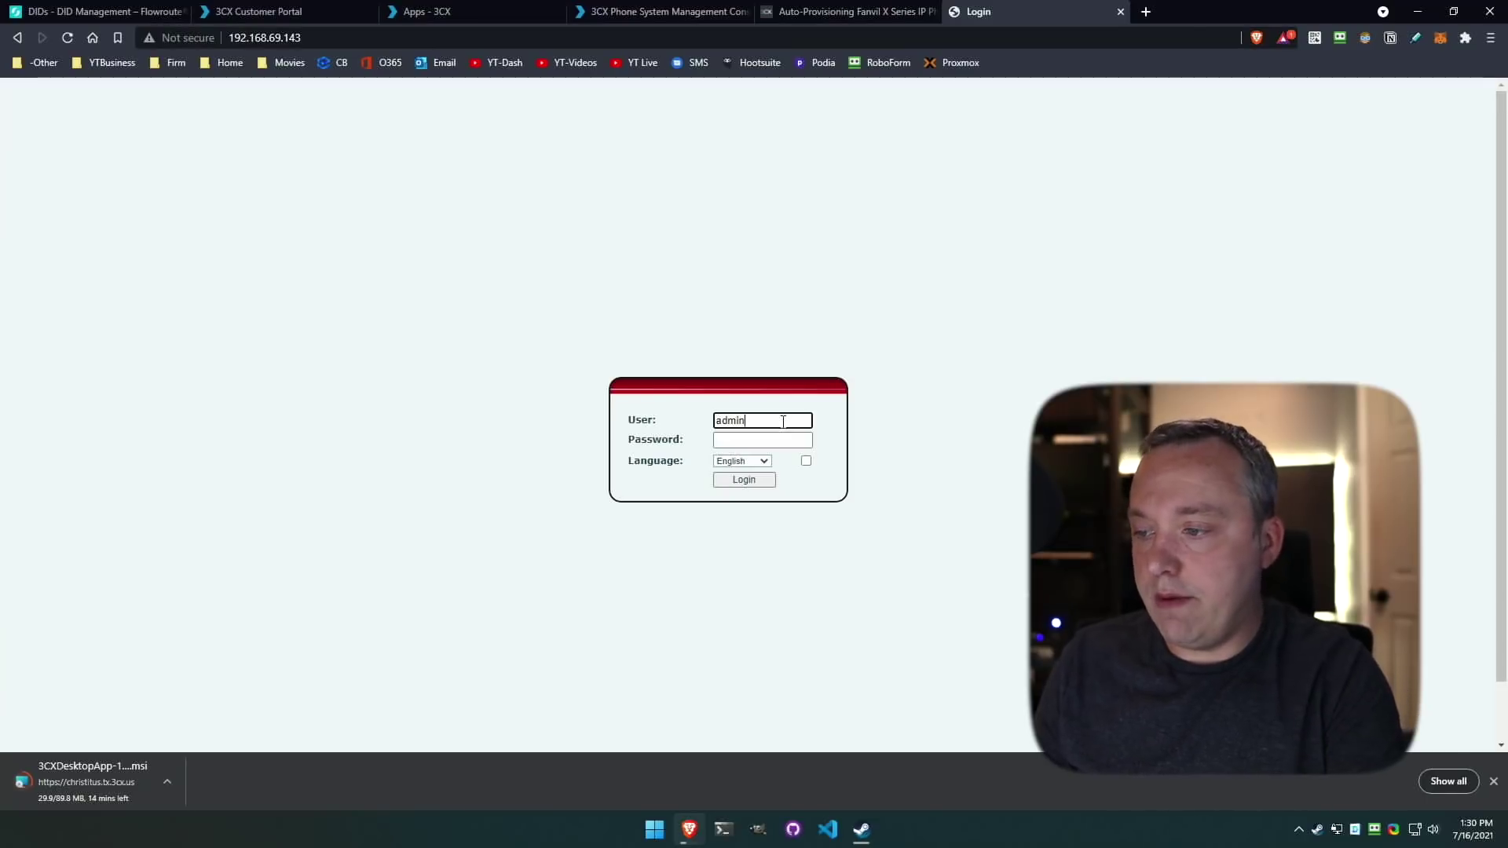
pyautogui.press('Tab')
pyautogui.write('adm')
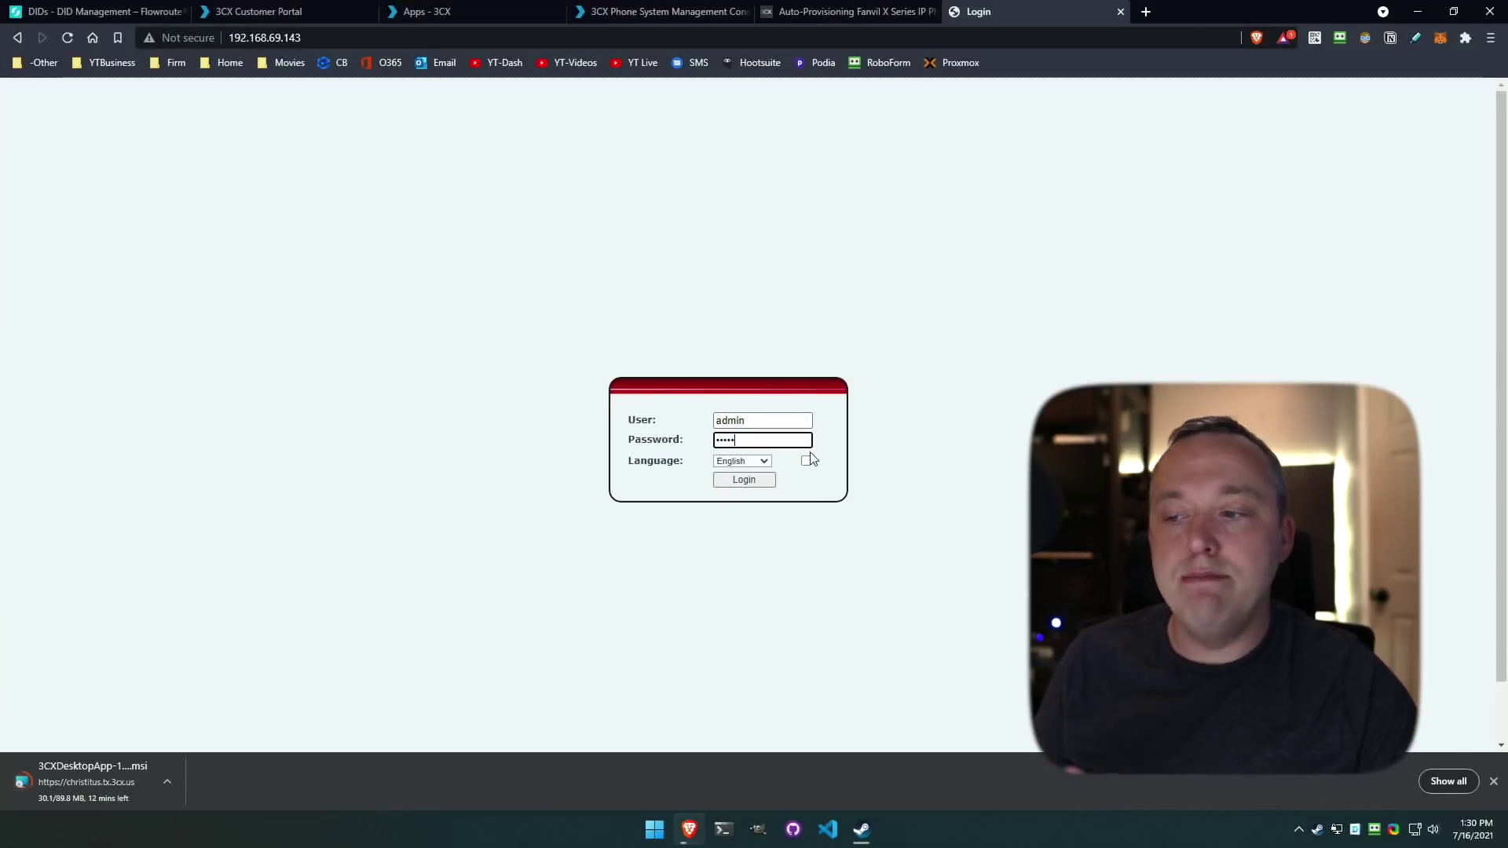
pyautogui.click(756, 479)
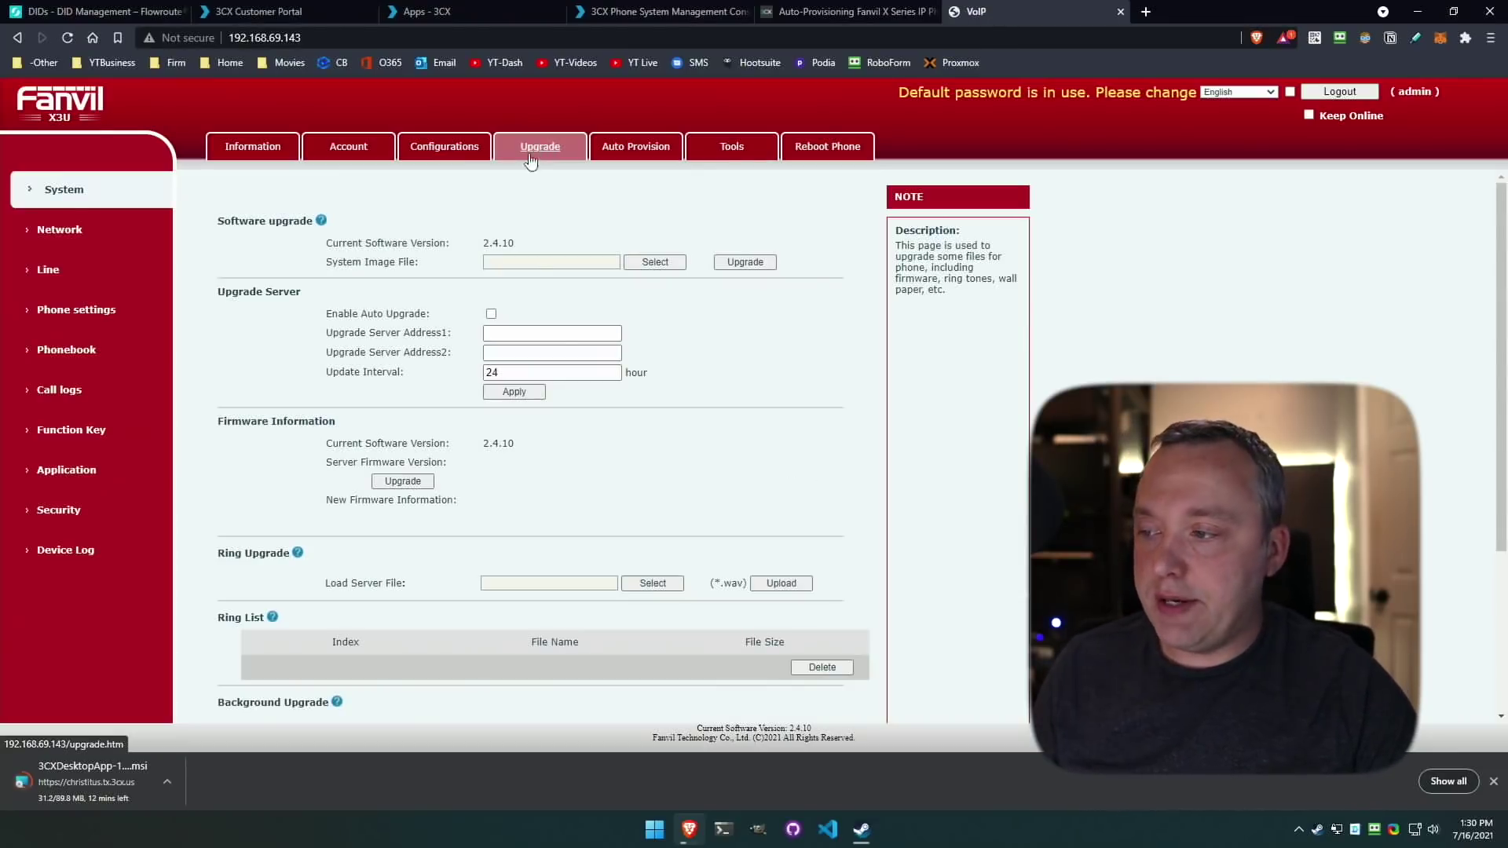
# Select the x3u_2.4.10.z firmware file from the Downloads folder for upload.
pyautogui.click(500, 262)
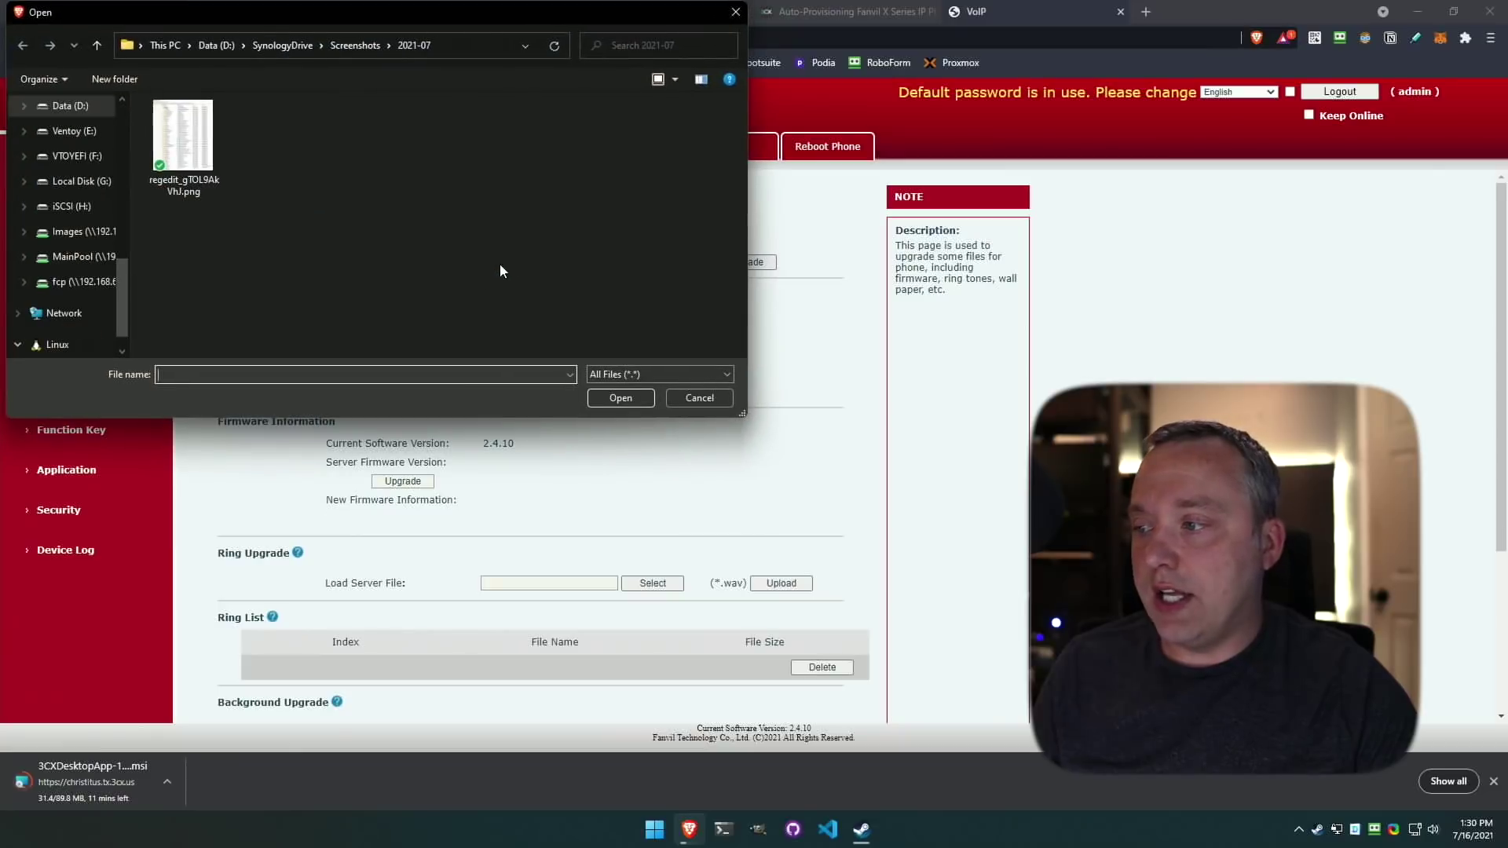
pyautogui.scroll(5, 79, 204)
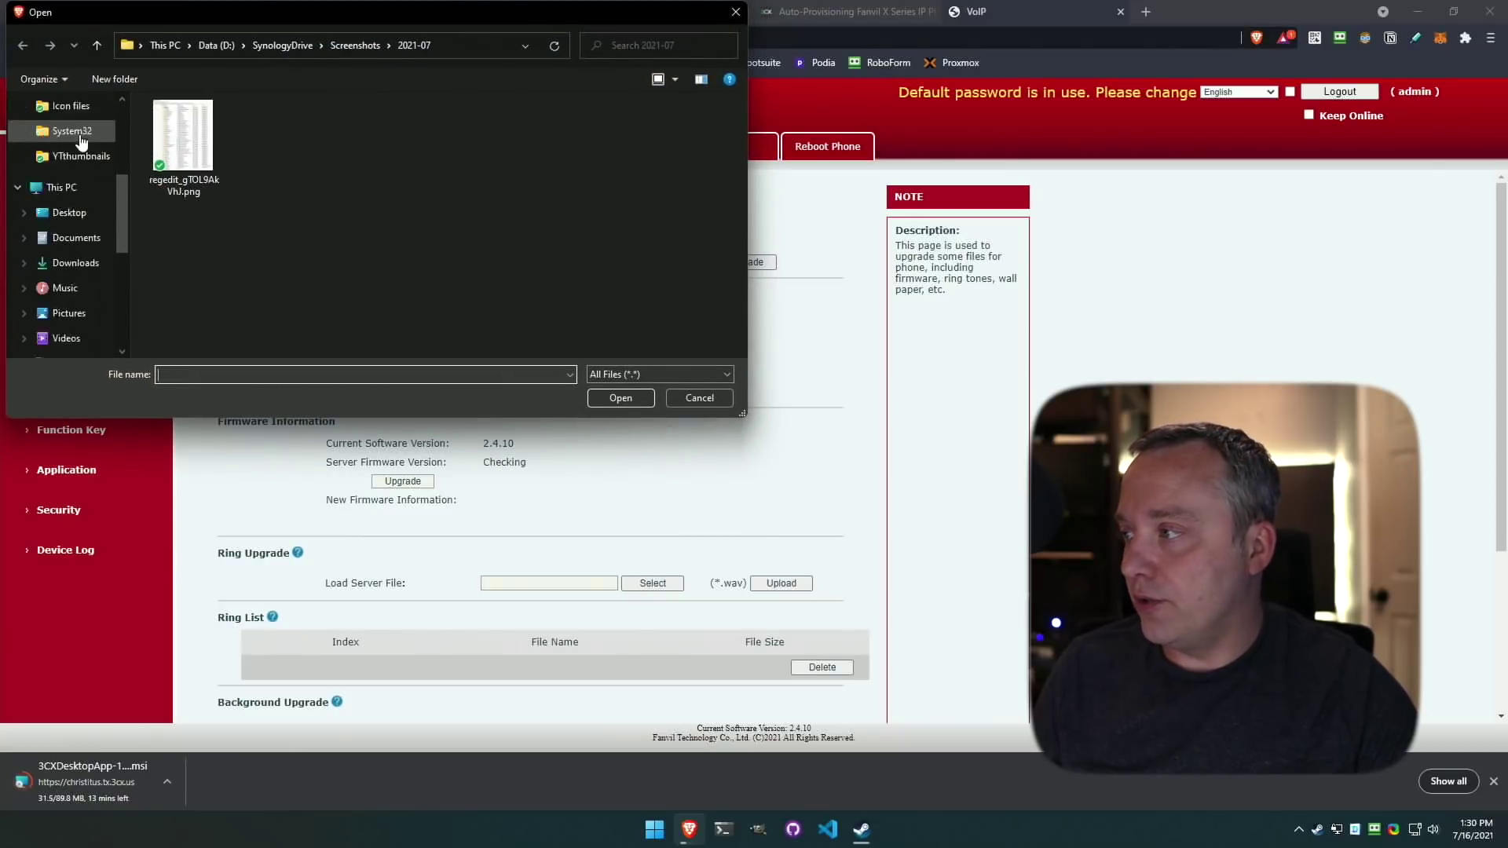
pyautogui.click(76, 313)
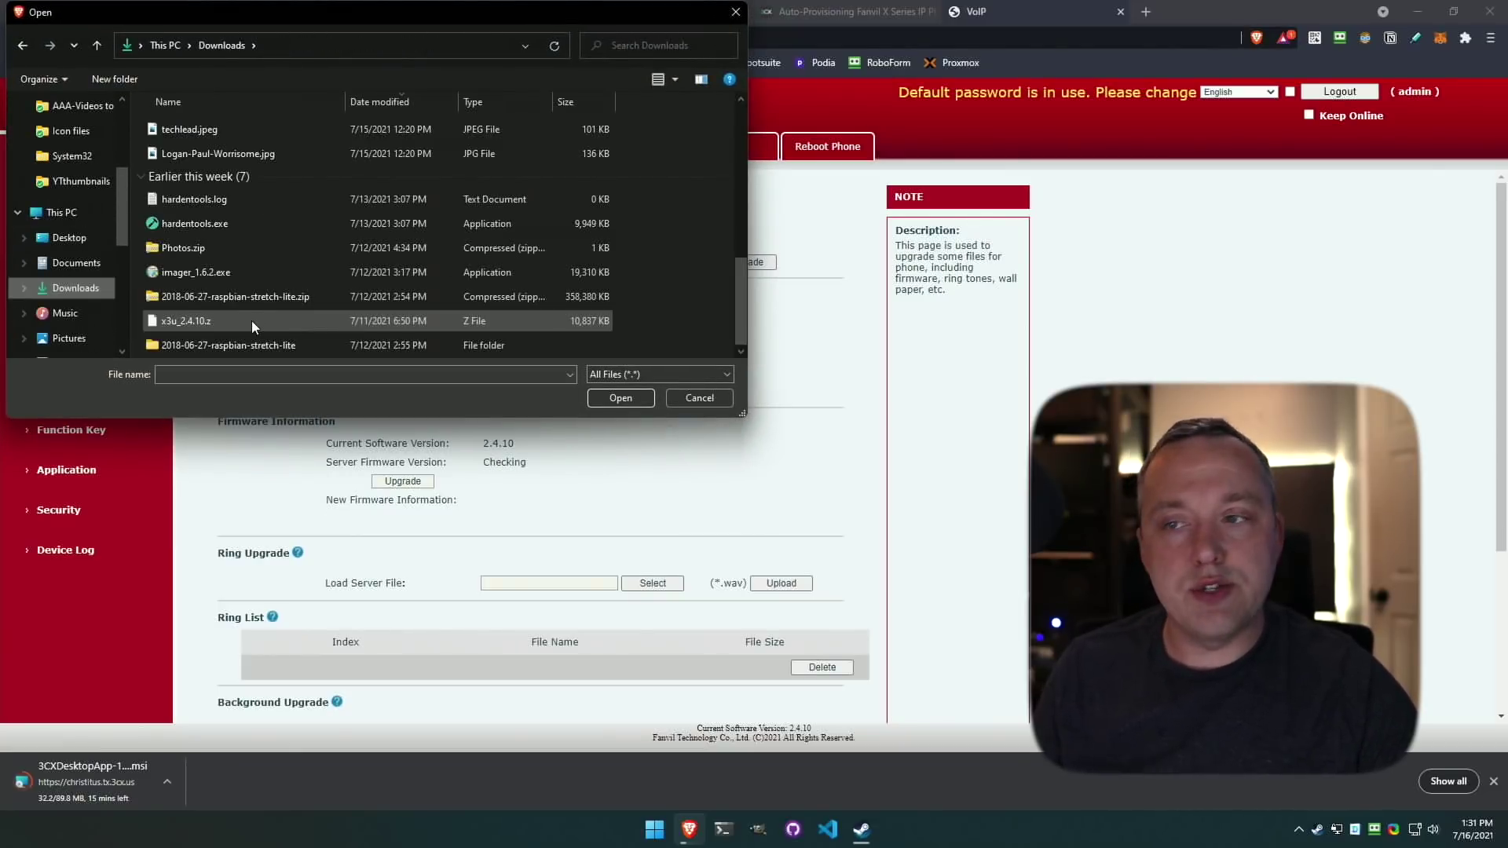
pyautogui.click(251, 321)
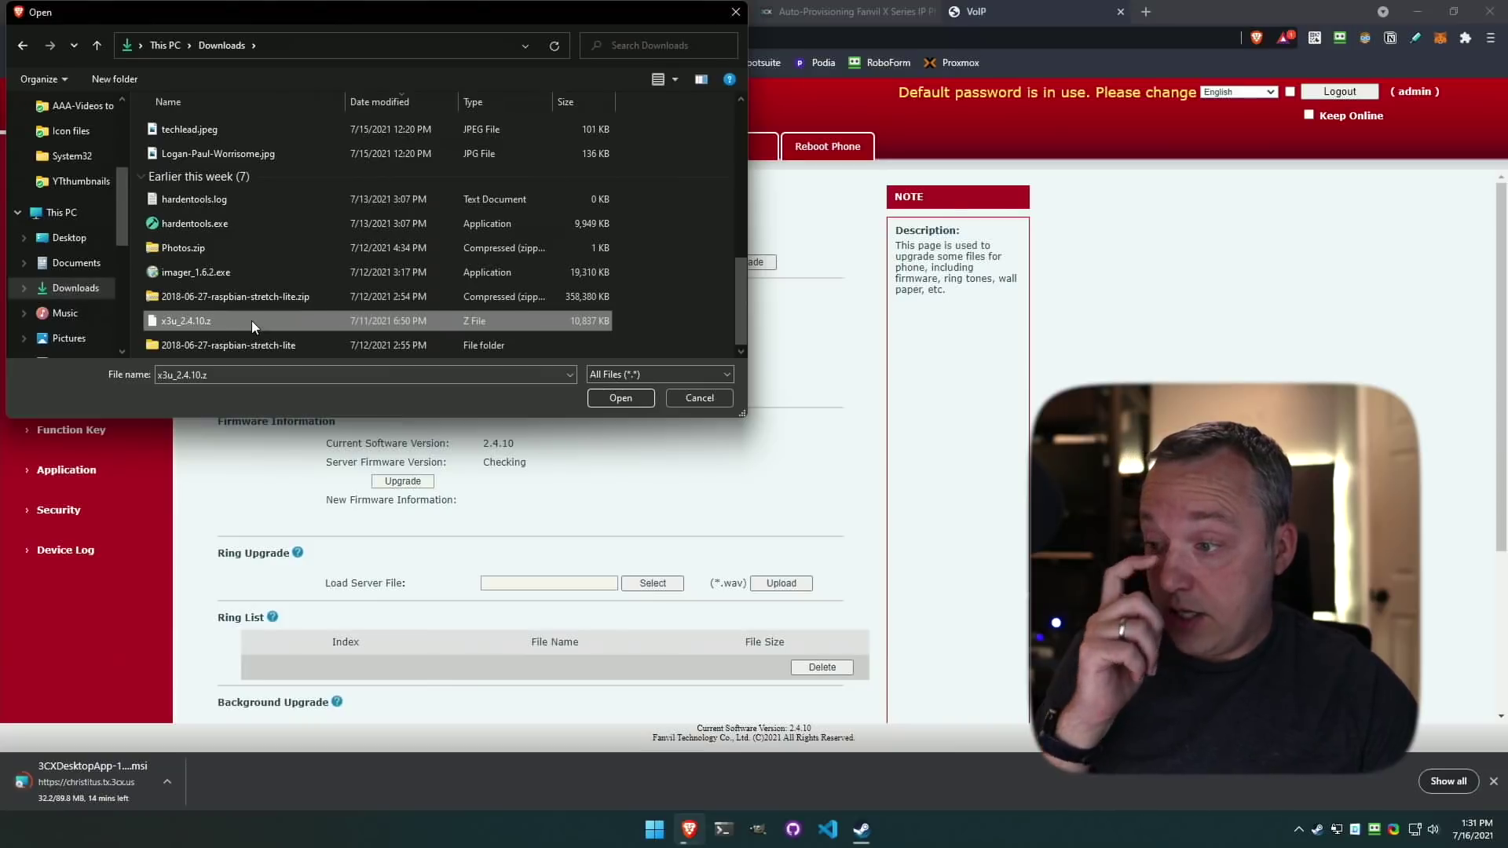
pyautogui.click(612, 403)
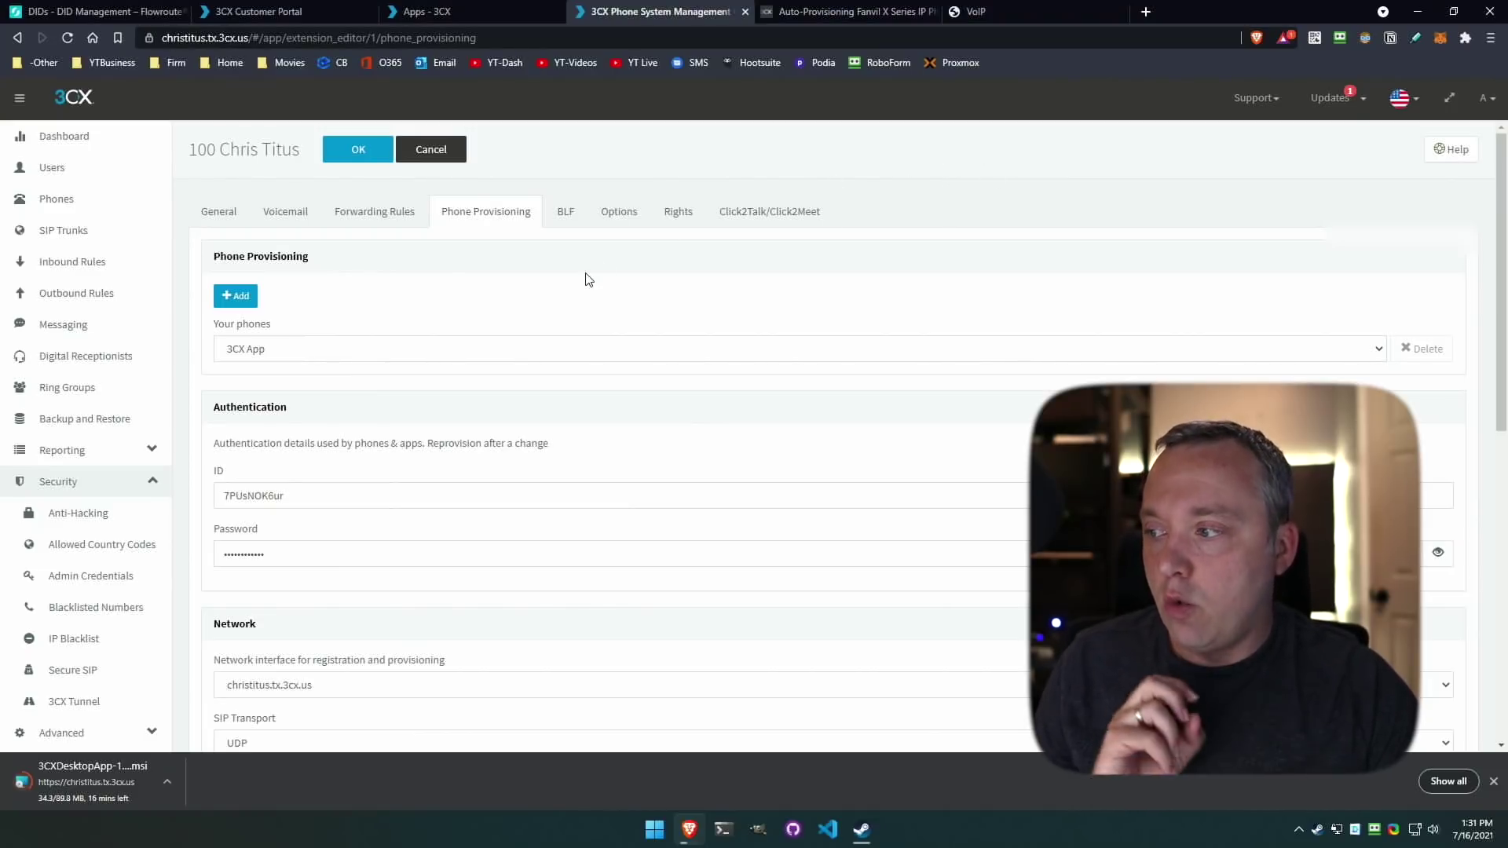
# Add a Fanvil X3U phone to extension 100's Phone Provisioning.
pyautogui.click(238, 300)
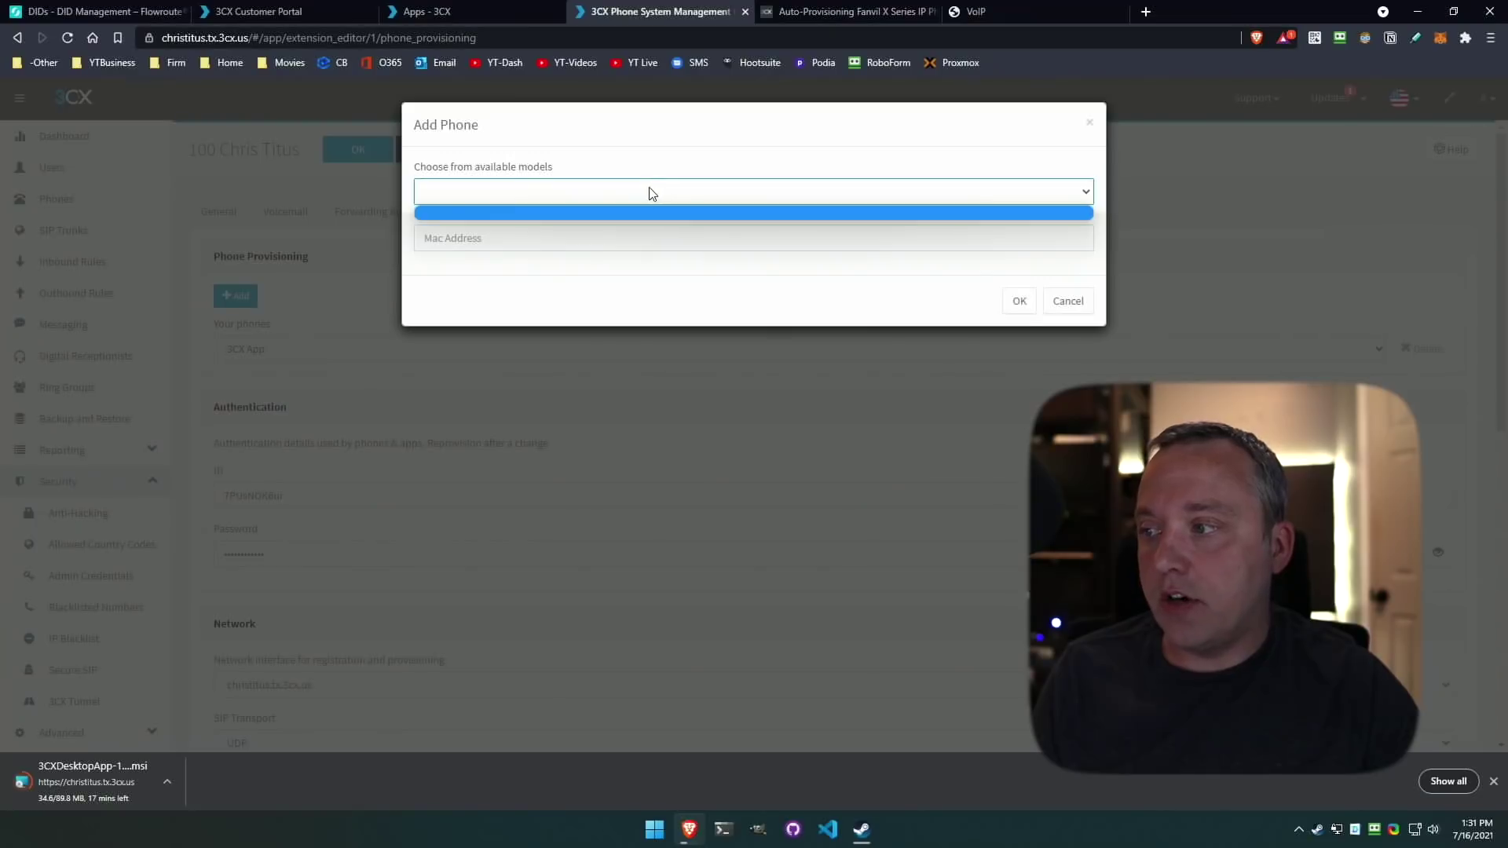
pyautogui.click(1087, 192)
pyautogui.scroll(-2, 509, 369)
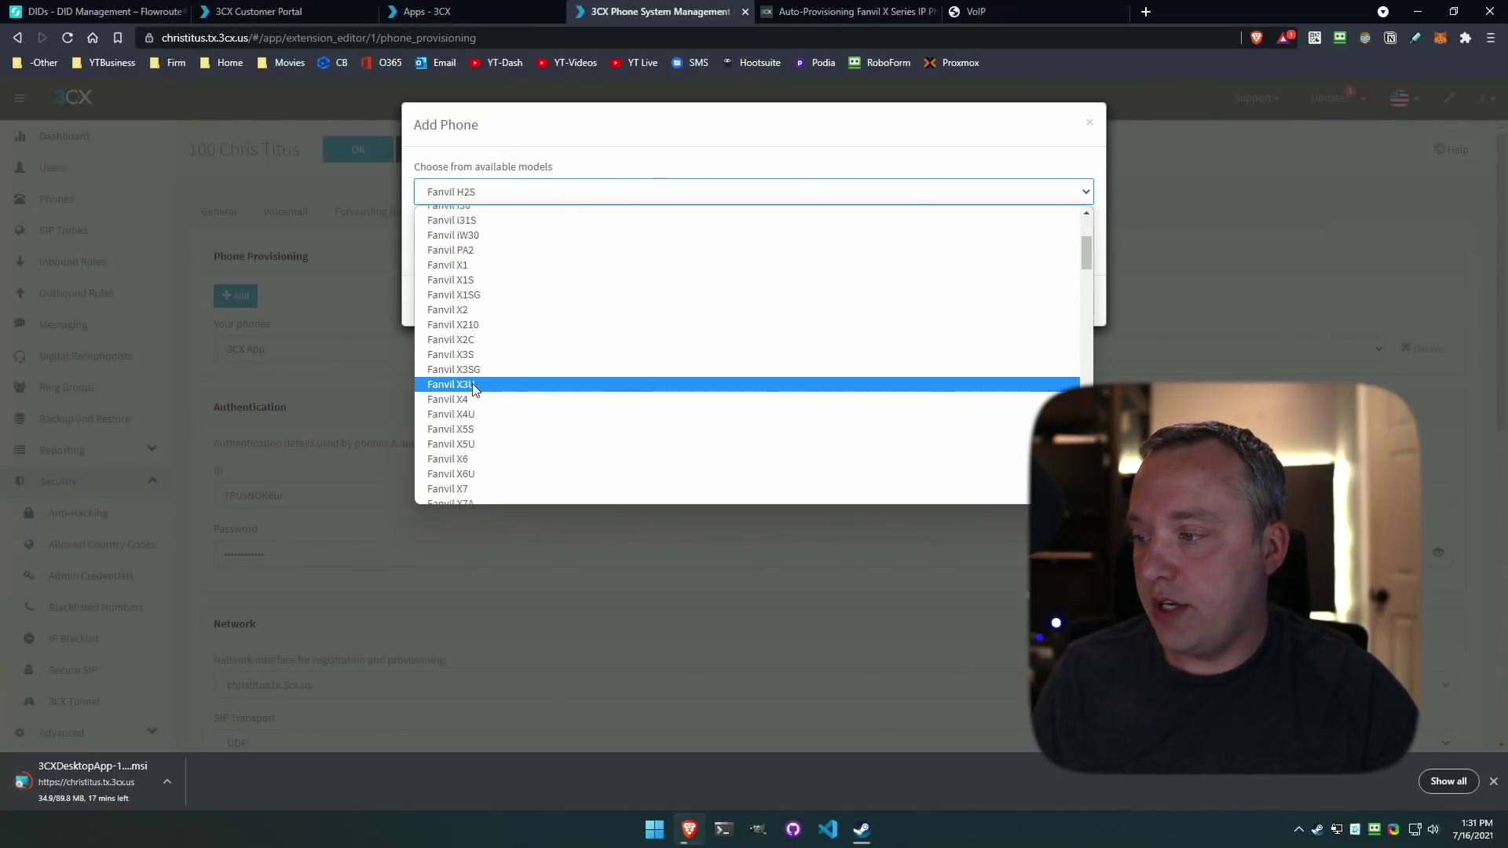
pyautogui.click(509, 384)
pyautogui.click(557, 238)
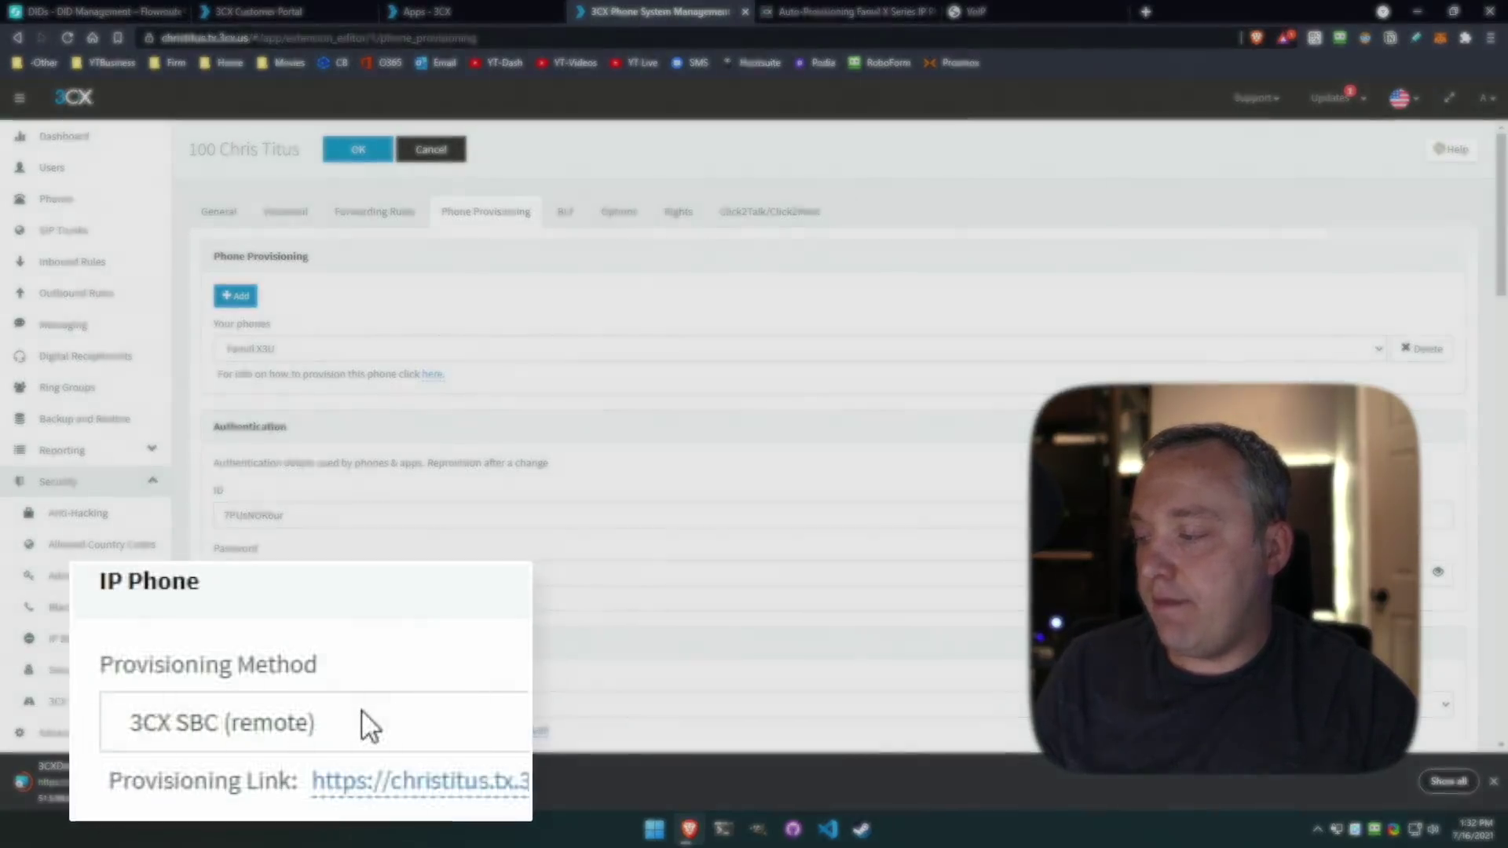
# Set the provisioning method to Direct SIP (STUN - remote) and save the extension.
pyautogui.click(361, 703)
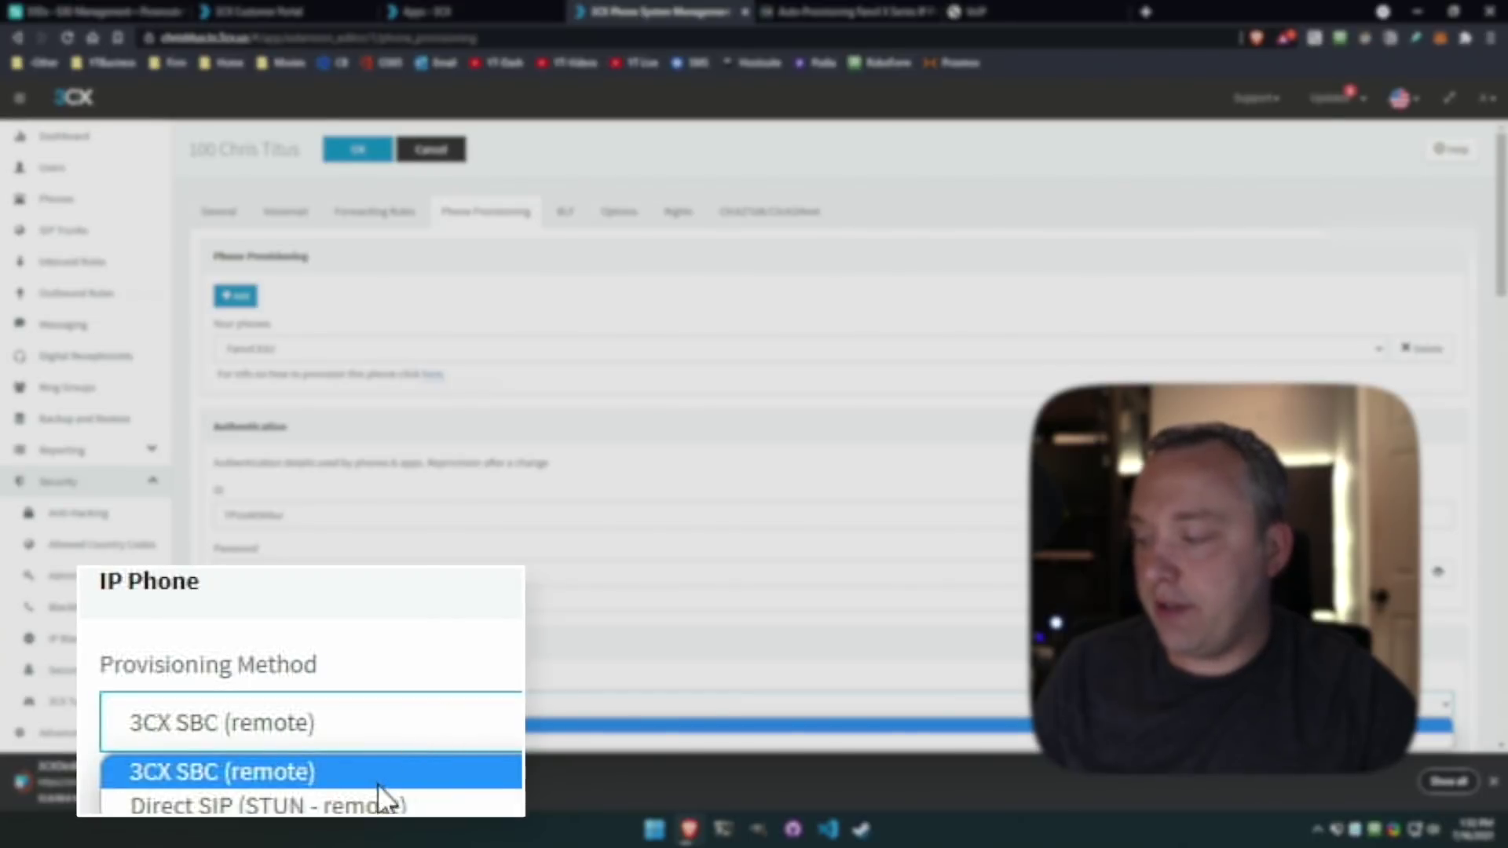
pyautogui.click(334, 739)
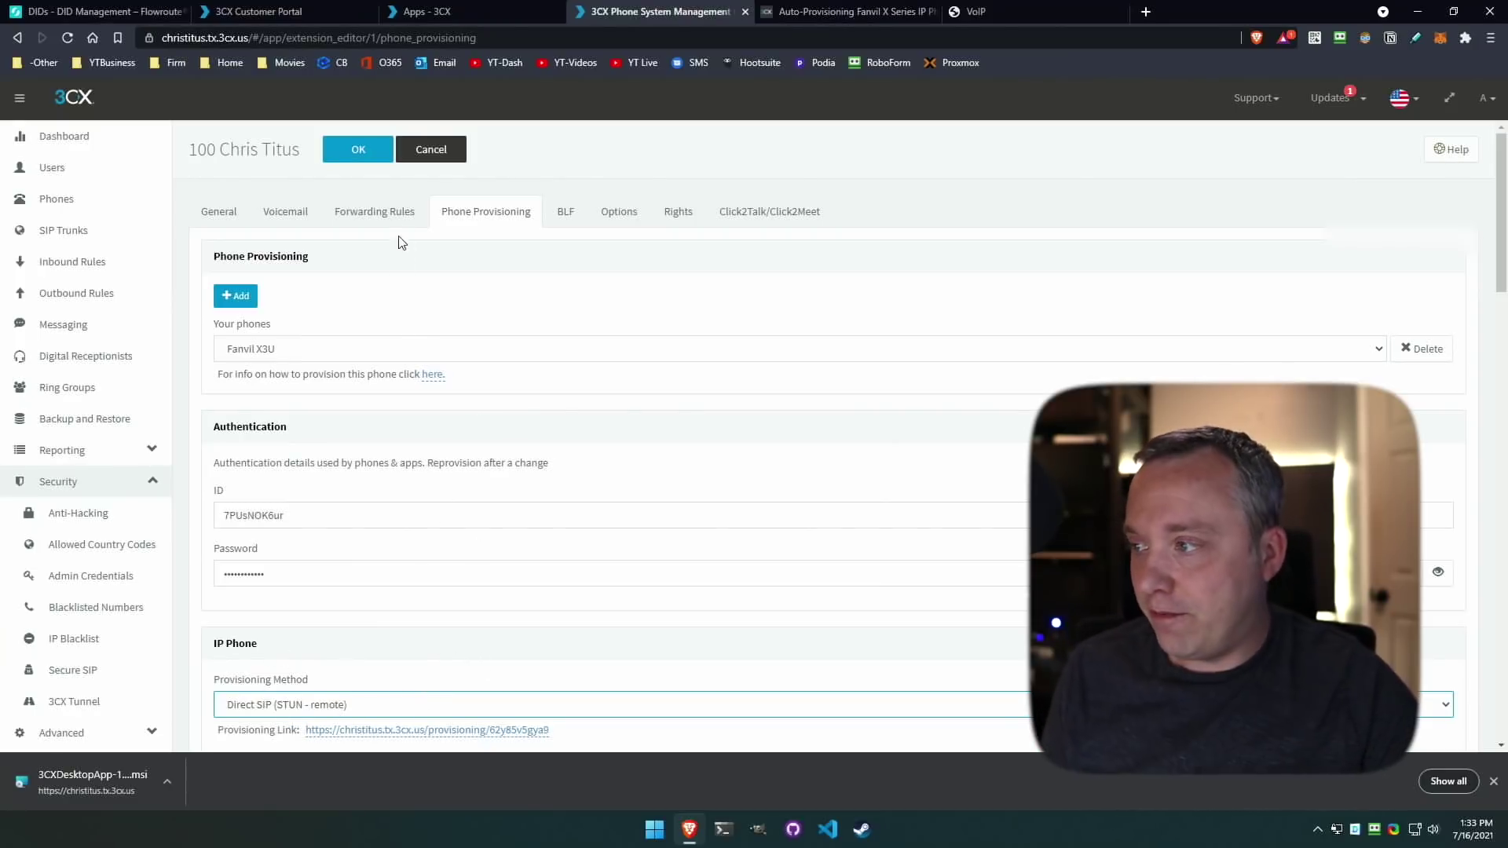
pyautogui.click(358, 152)
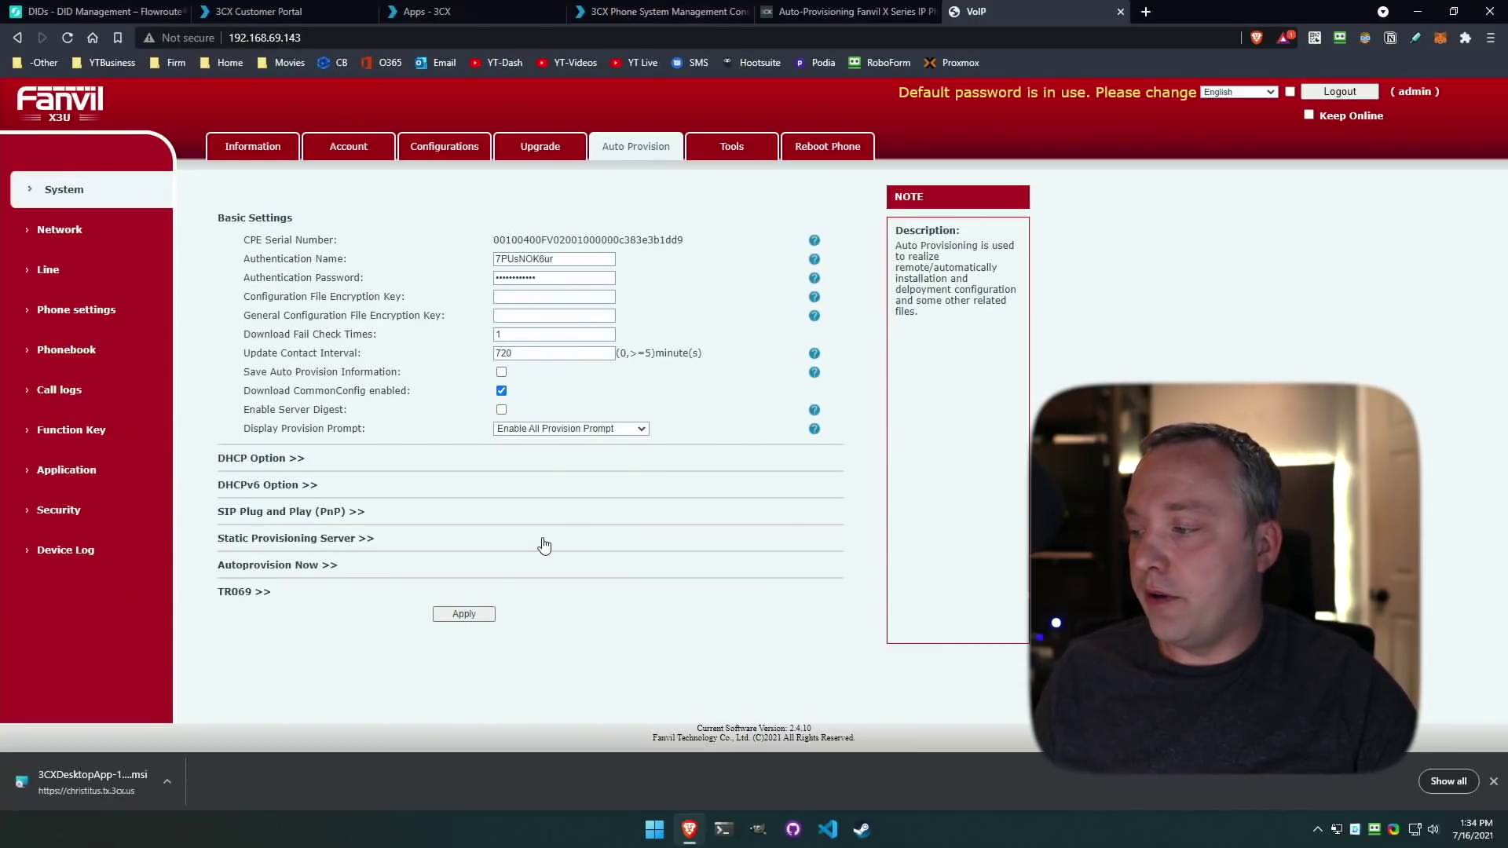
# On the Fanvil's Auto Provision tab, expand Autoprovision Now >> and start provisioning immediately.
pyautogui.click(286, 565)
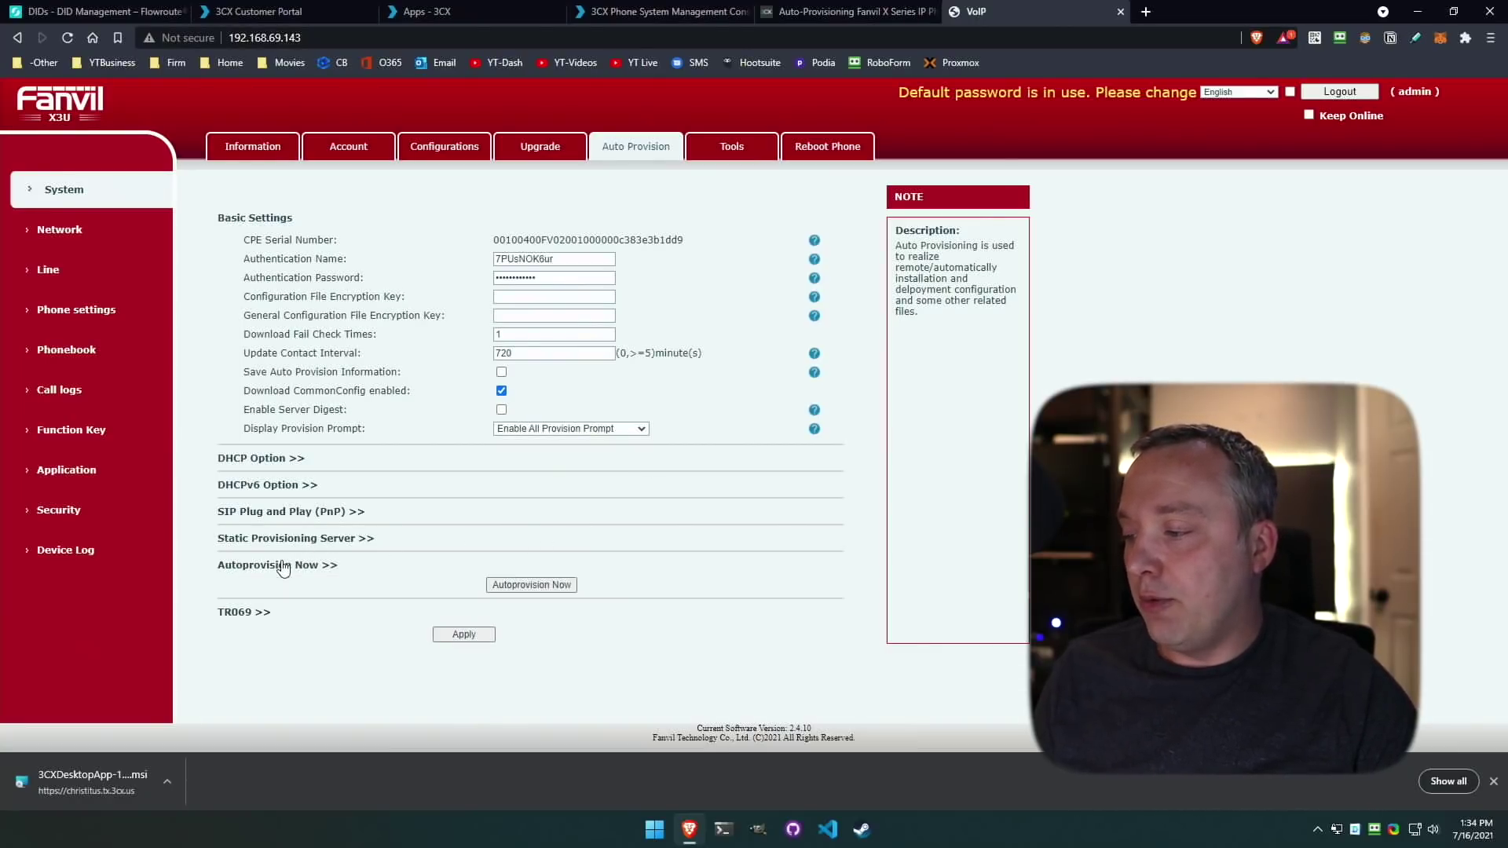
pyautogui.click(534, 587)
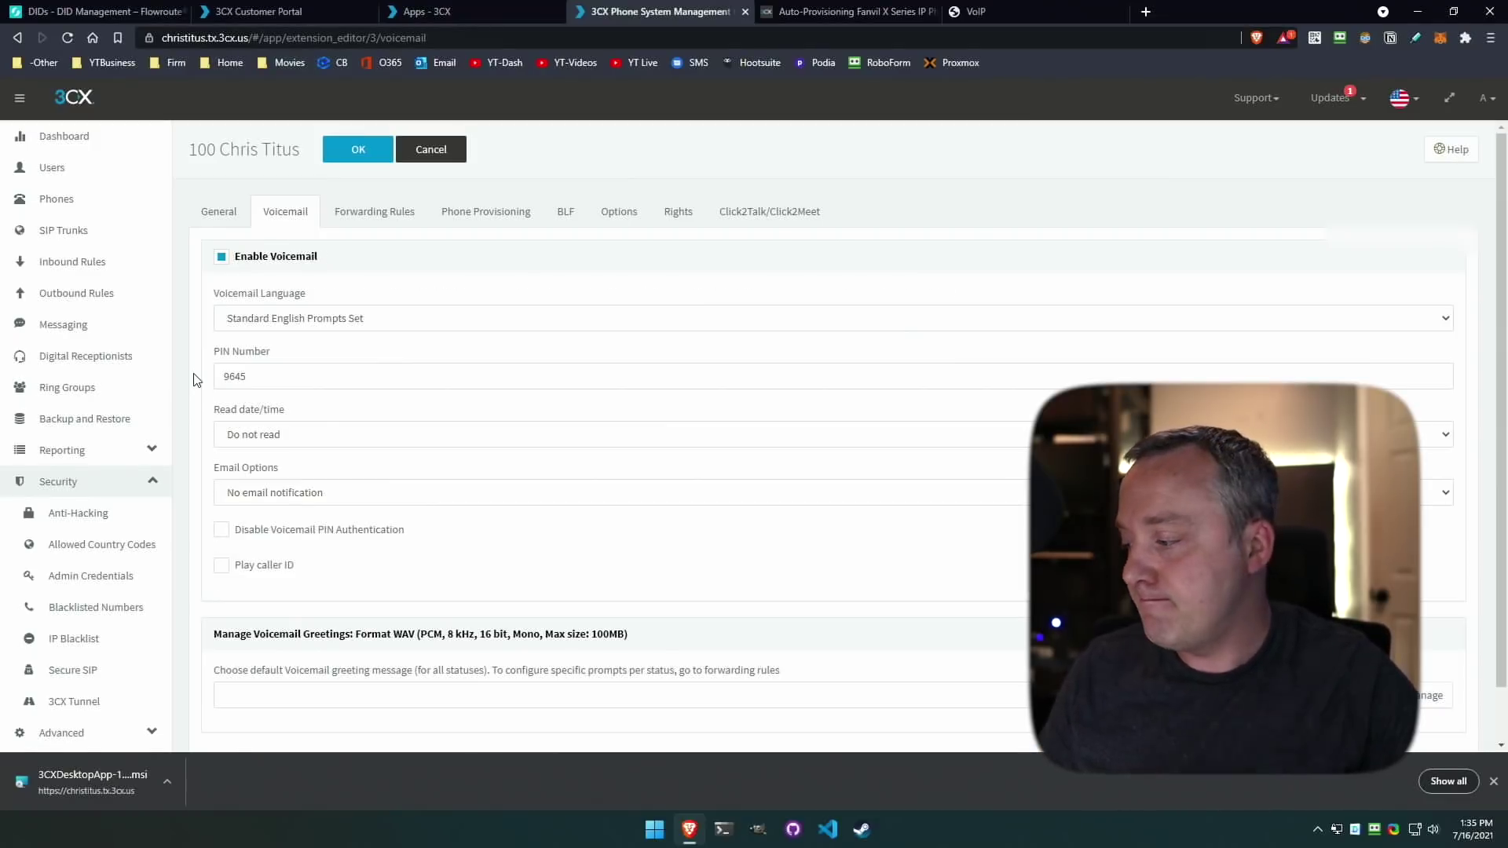
# On extension 100's BLF tab, set key 1 to Line Key.
pyautogui.click(565, 212)
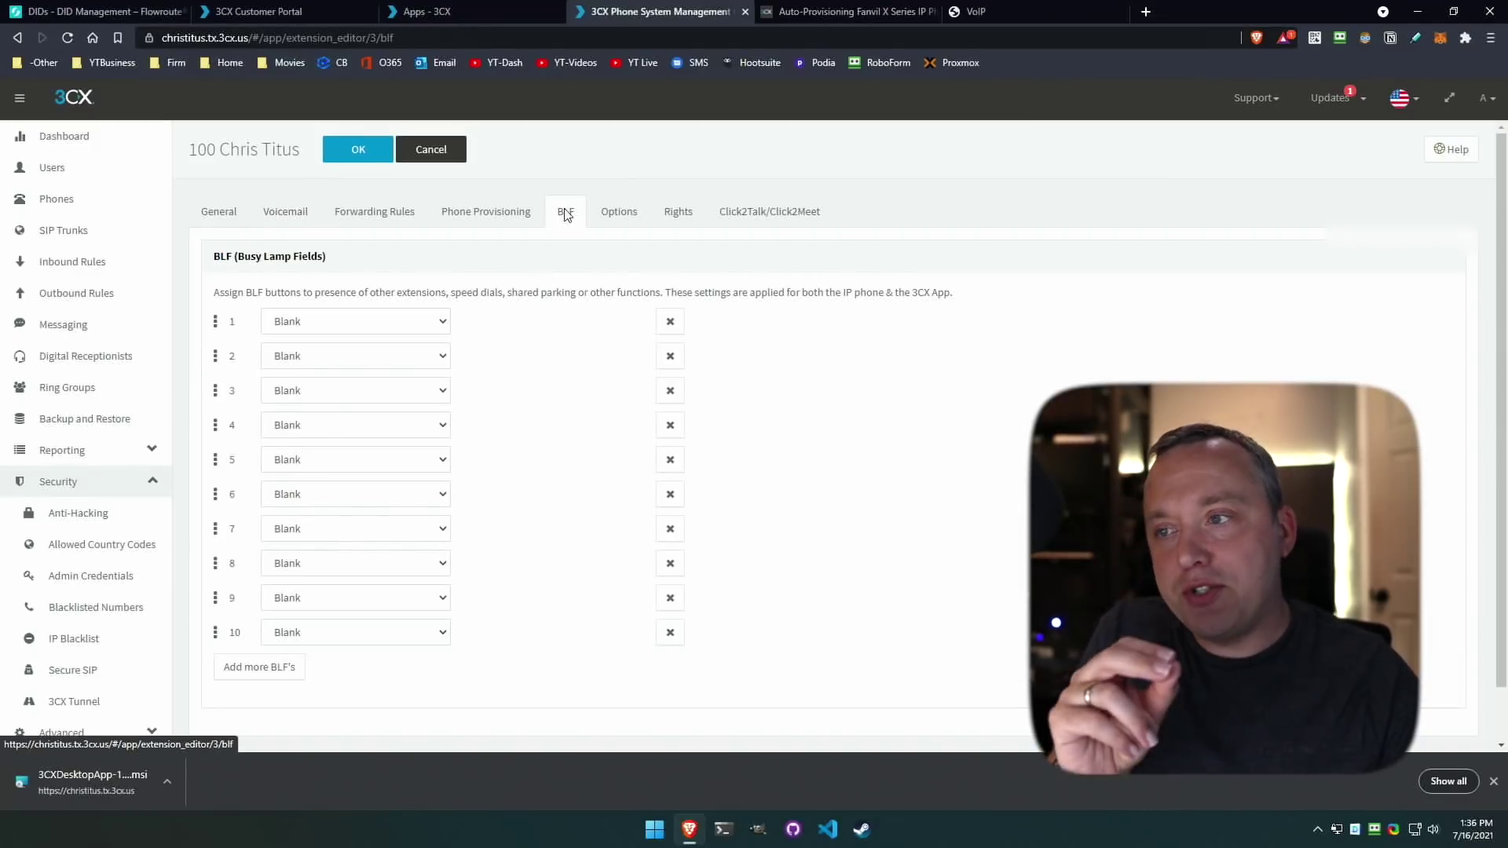
pyautogui.click(1121, 12)
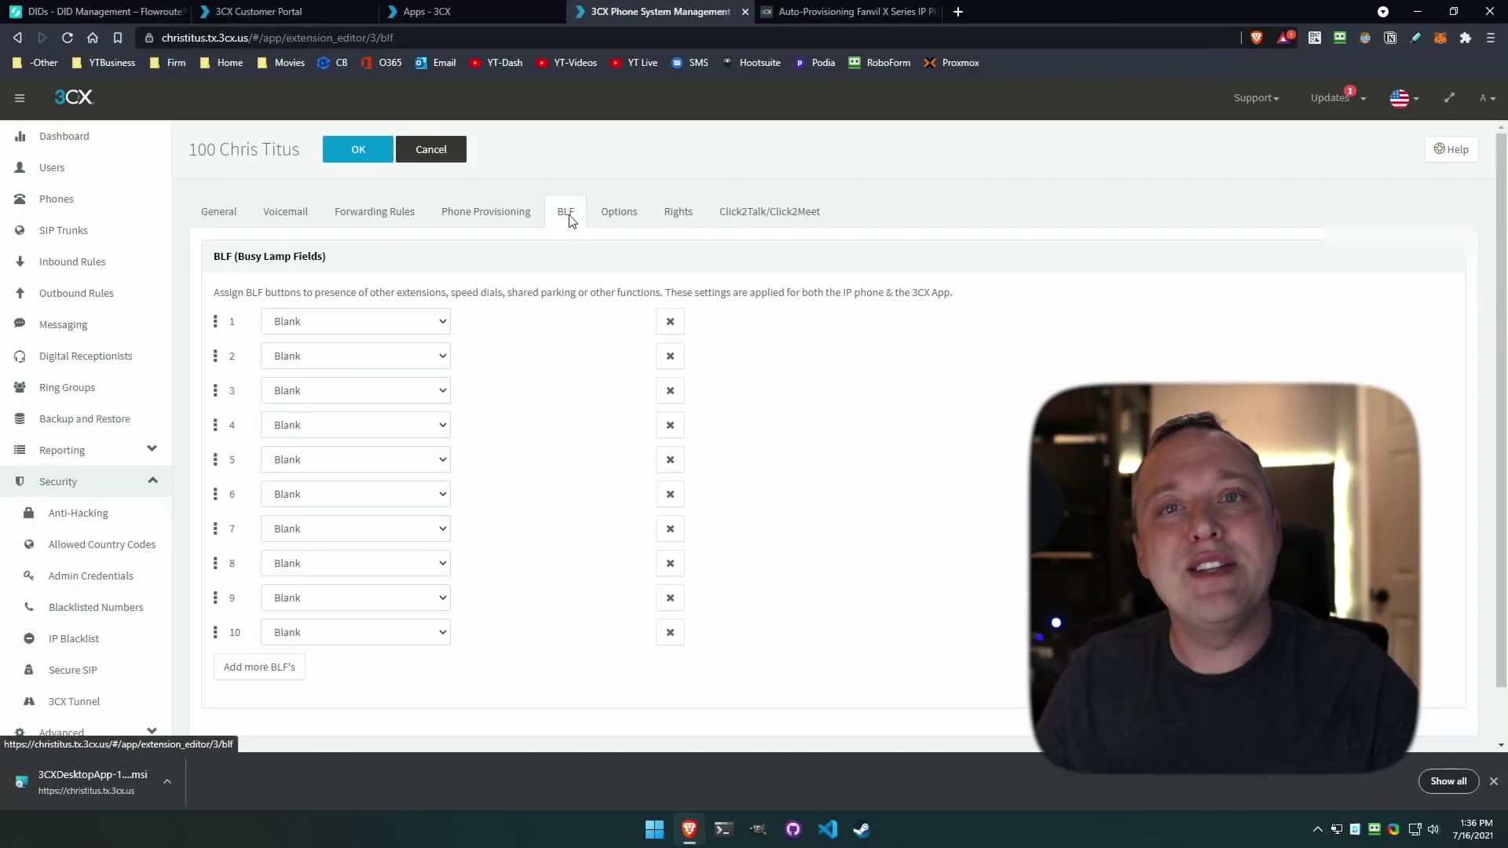
pyautogui.click(398, 322)
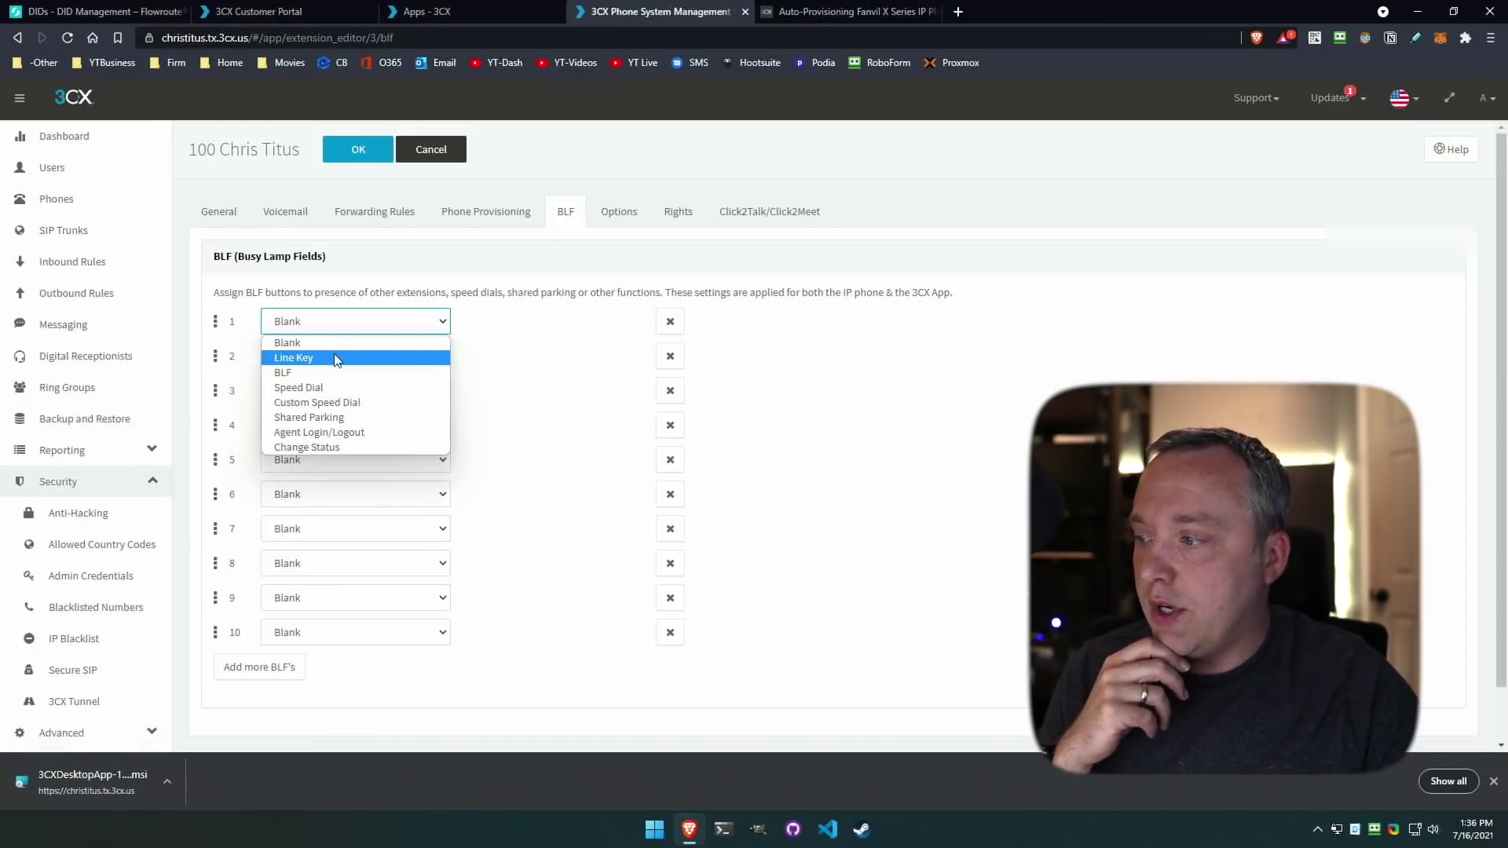
pyautogui.click(329, 353)
# Make key 2 a Speed Dial to extension 100.
pyautogui.click(417, 356)
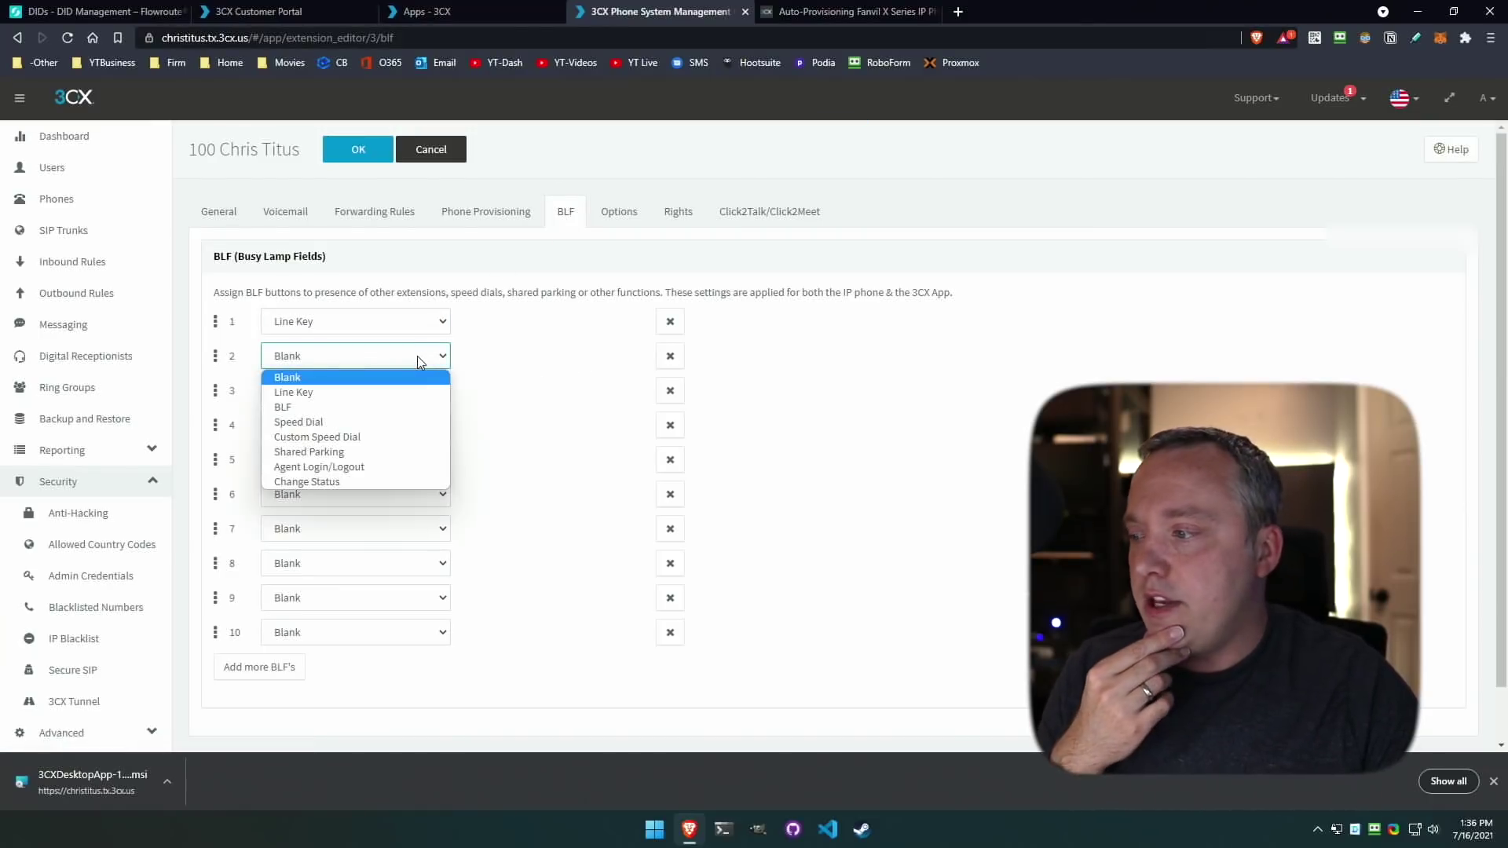
pyautogui.click(346, 424)
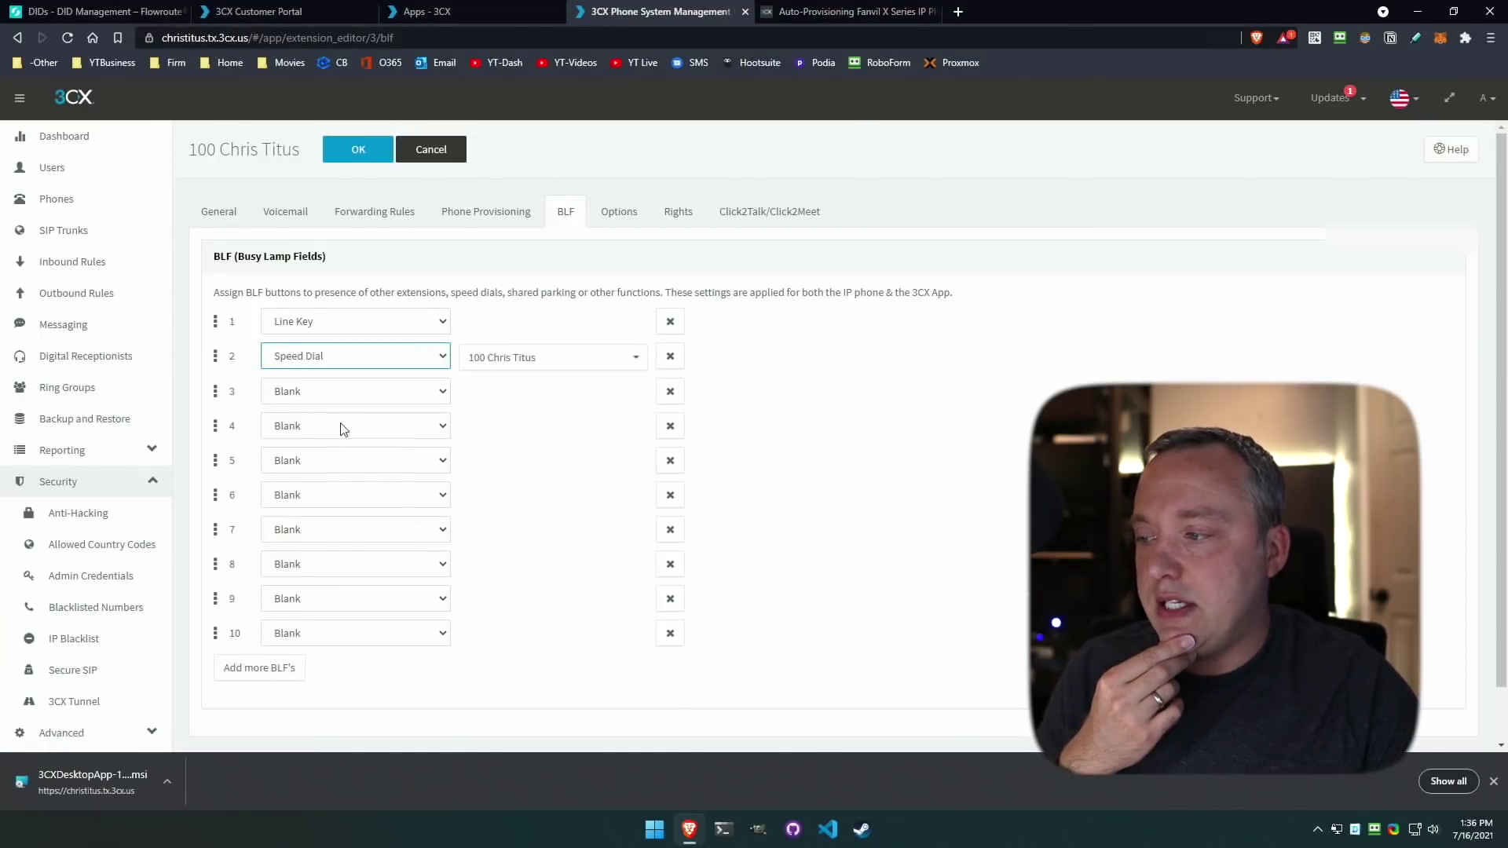
pyautogui.click(567, 358)
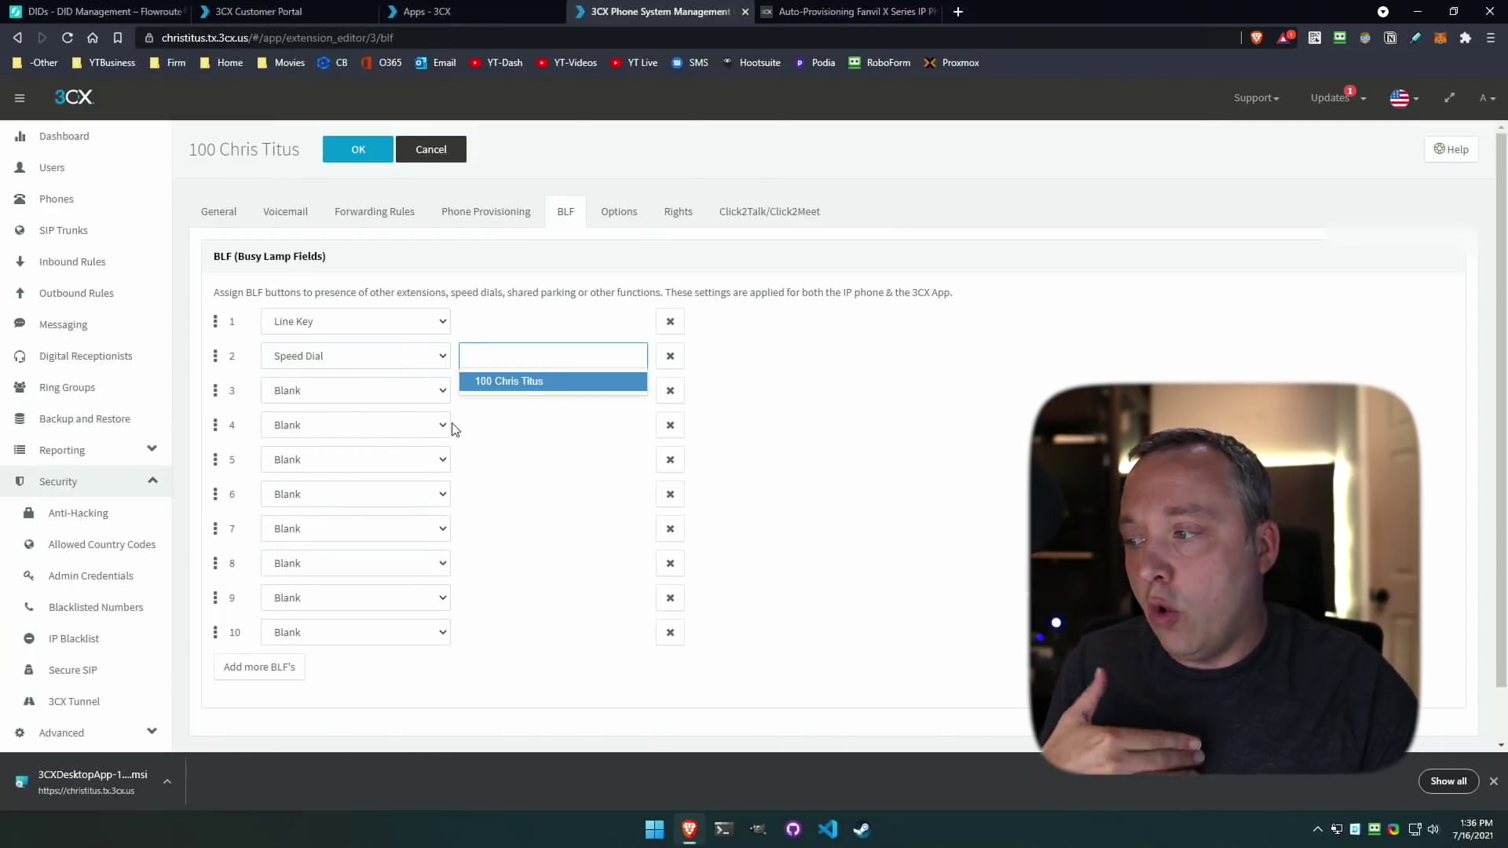
pyautogui.click(407, 397)
# Make key 3 a Custom Speed Dial with 'Cell' entered, then save the BLF settings.
pyautogui.click(370, 472)
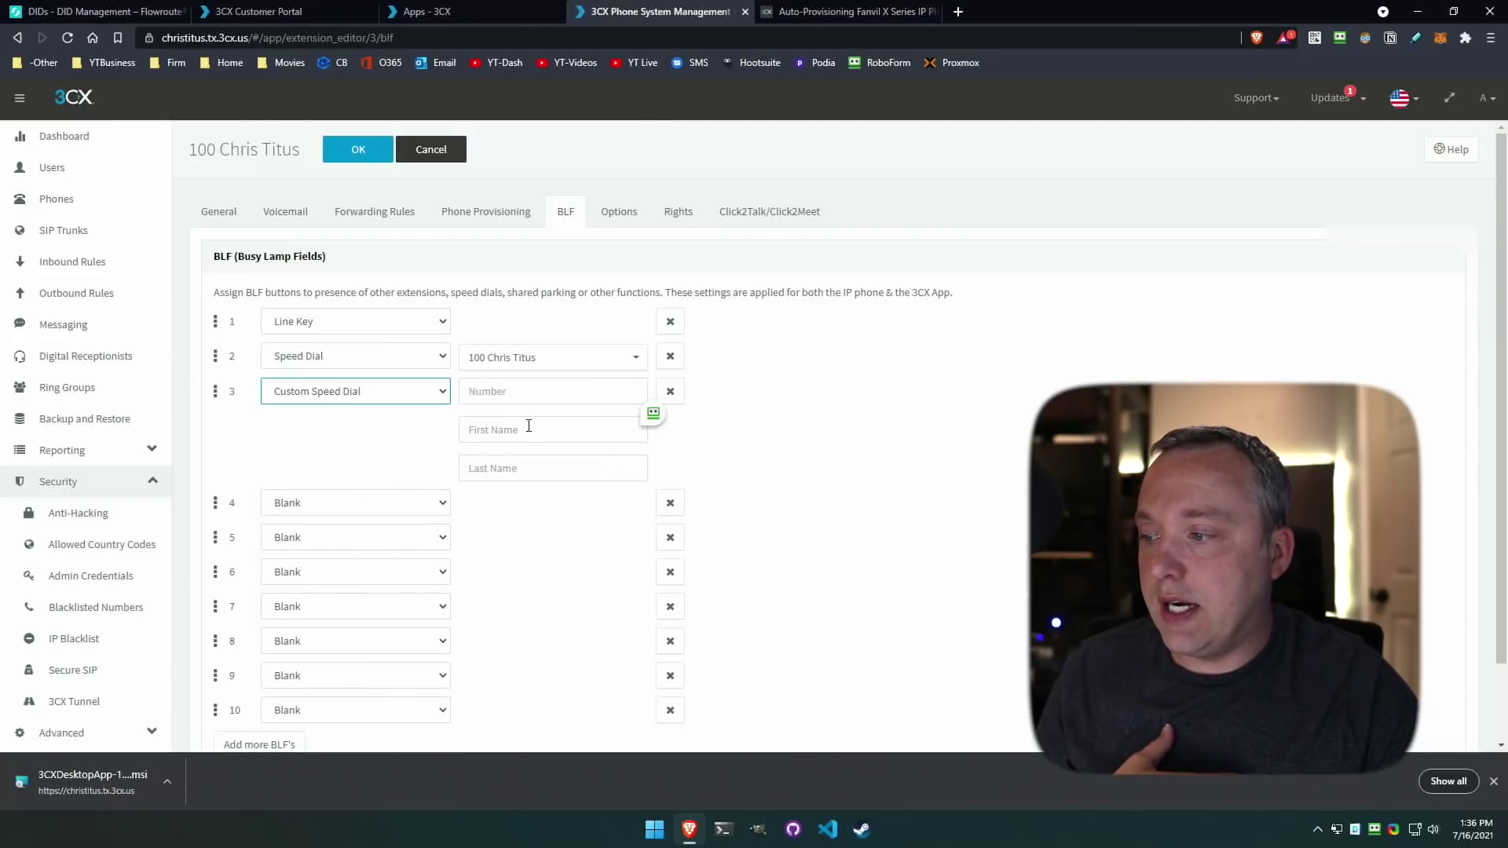
pyautogui.click(515, 391)
pyautogui.write('Ce')
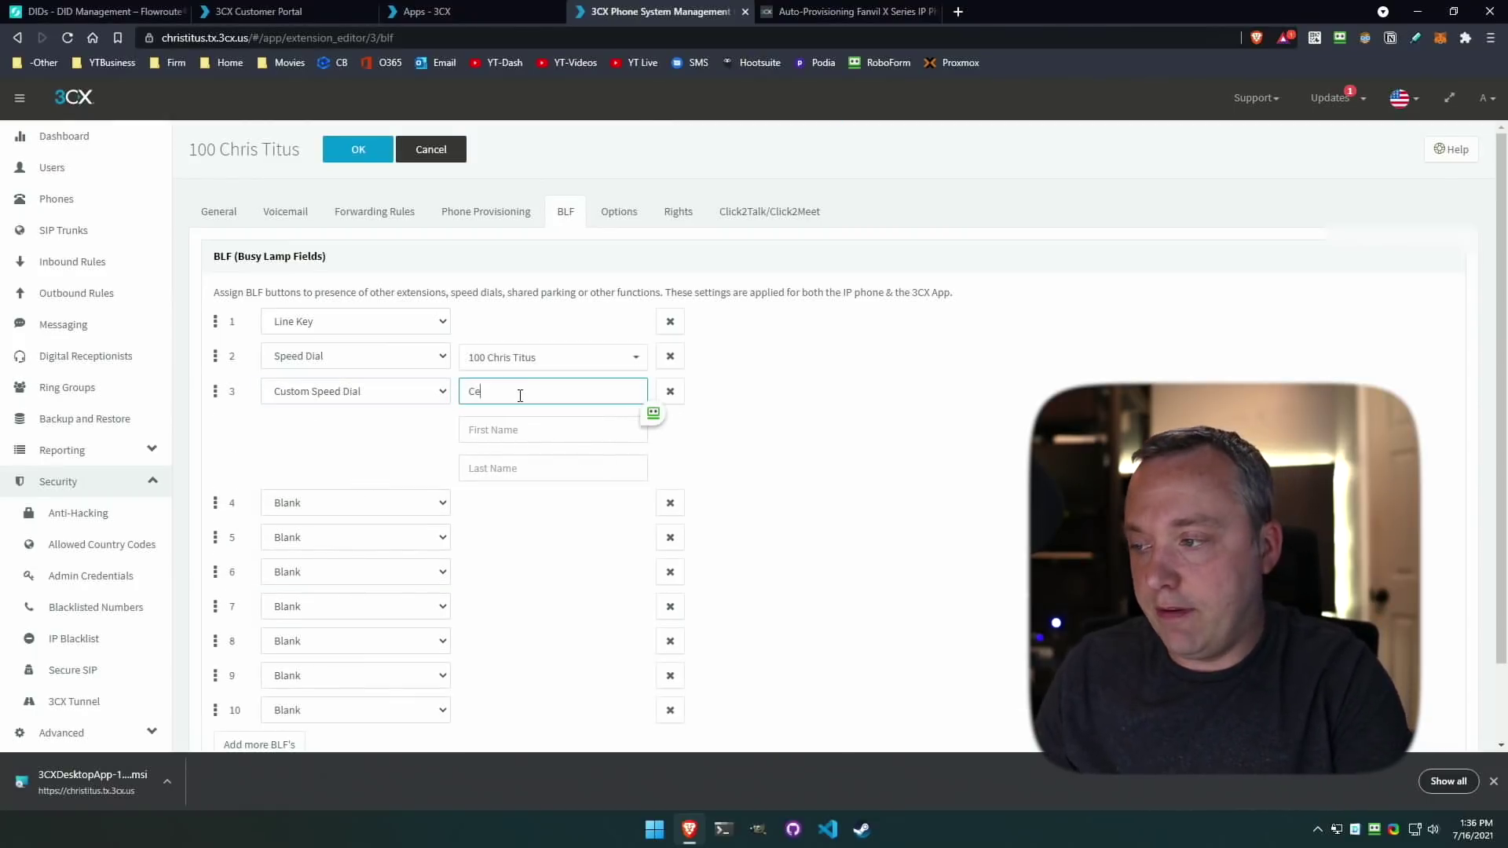
pyautogui.write('ll')
pyautogui.press('Tab')
pyautogui.hotkey('shift', 'Tab')
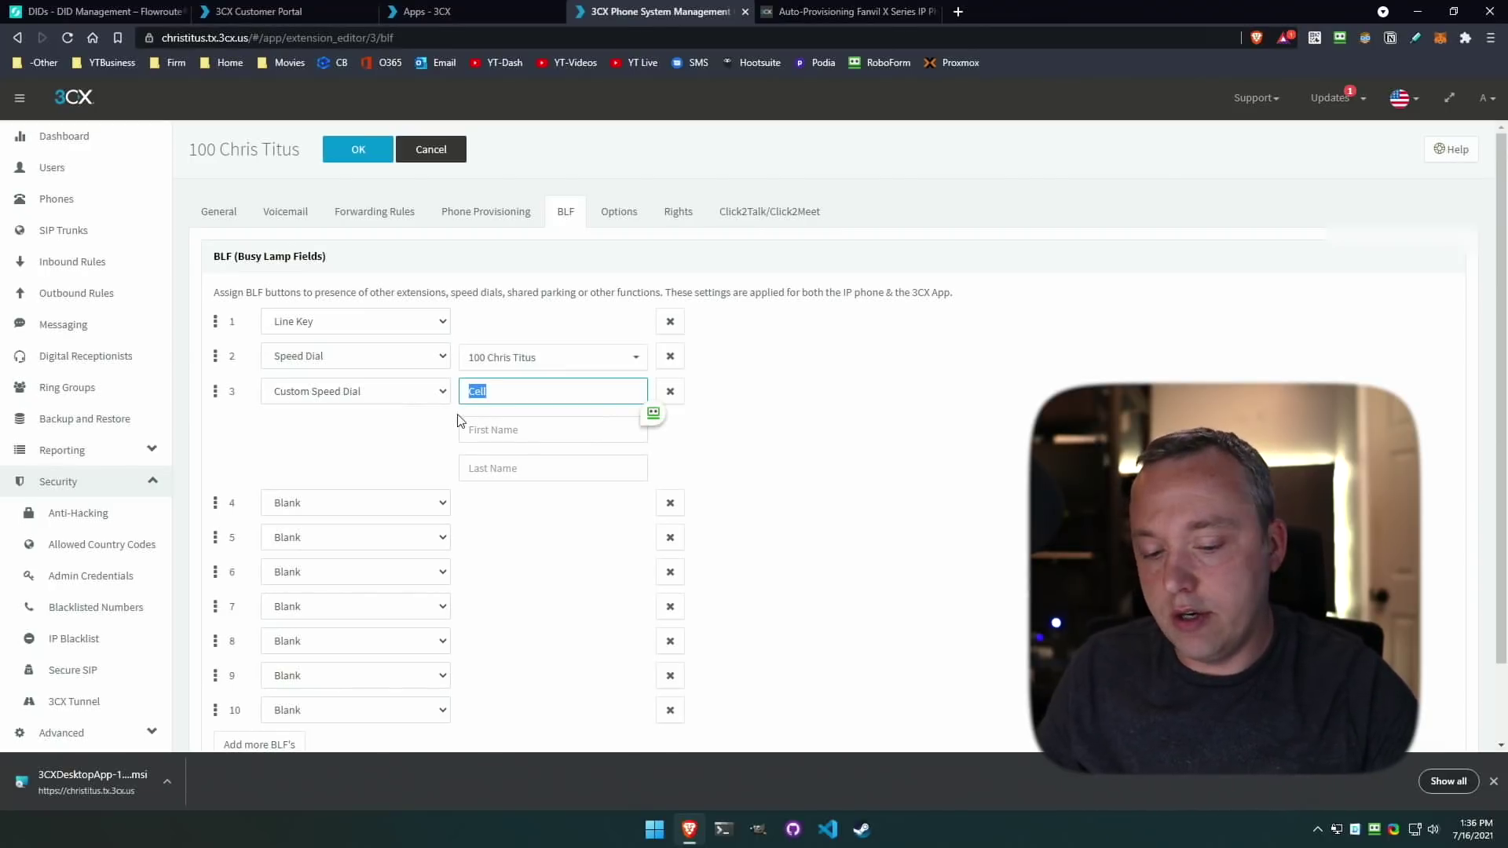
pyautogui.click(358, 149)
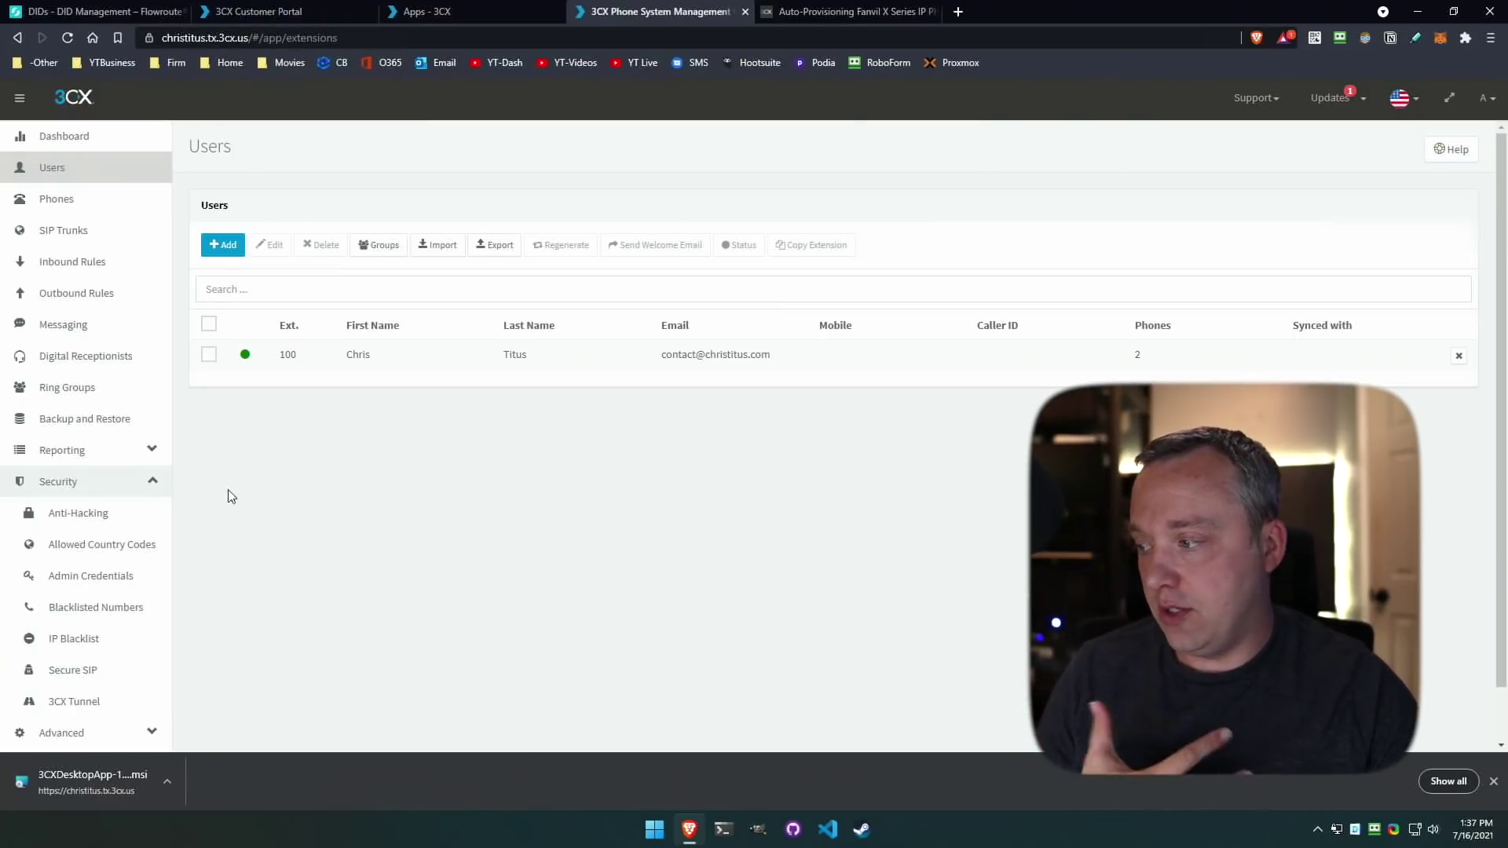
# Start a new SIP trunk with country US and provider Flowroute.
pyautogui.click(152, 480)
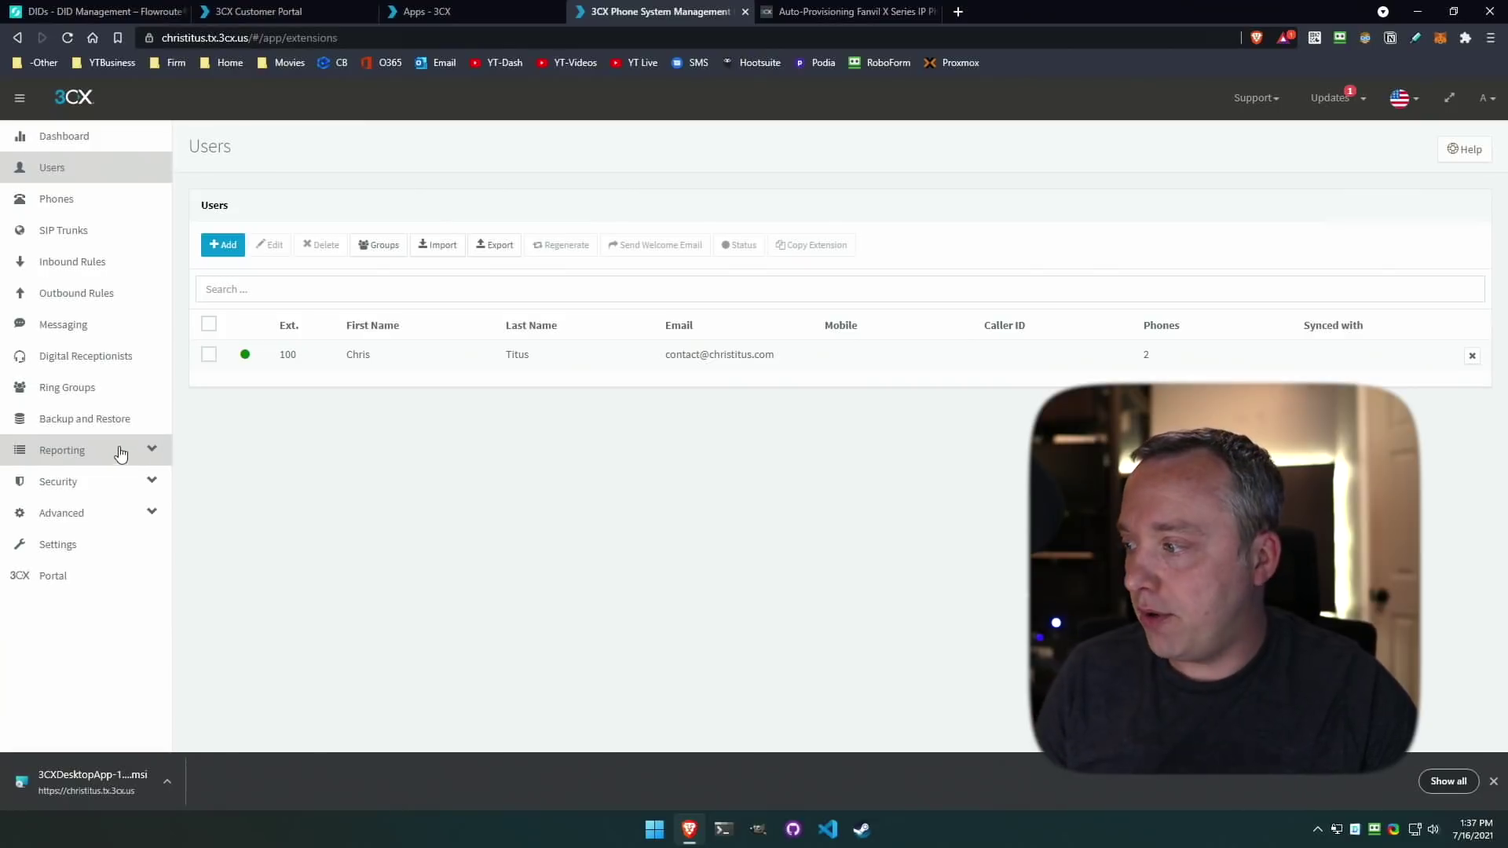
pyautogui.click(66, 230)
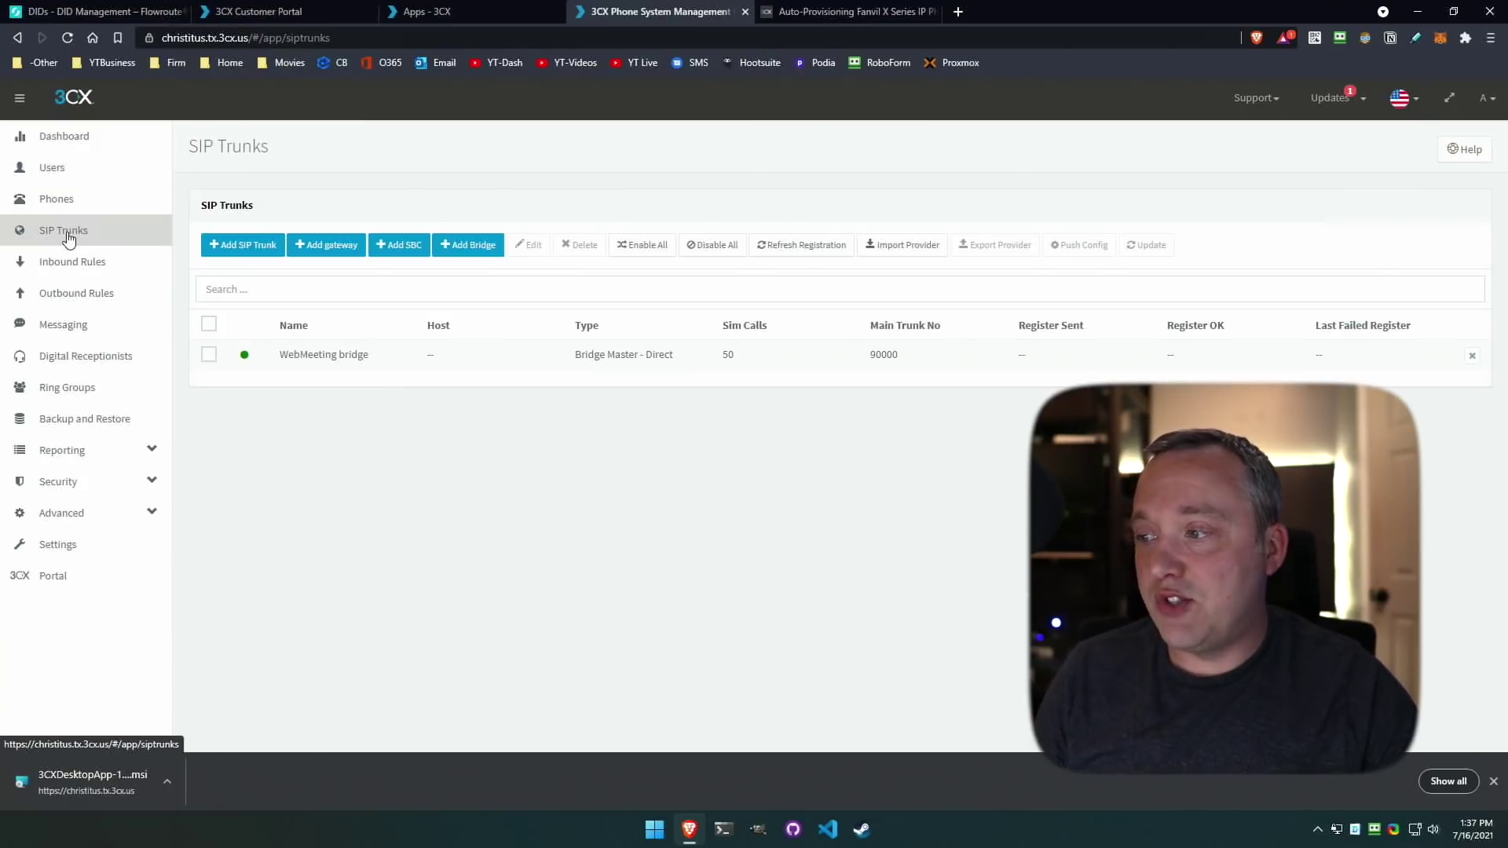
pyautogui.click(226, 244)
pyautogui.click(694, 193)
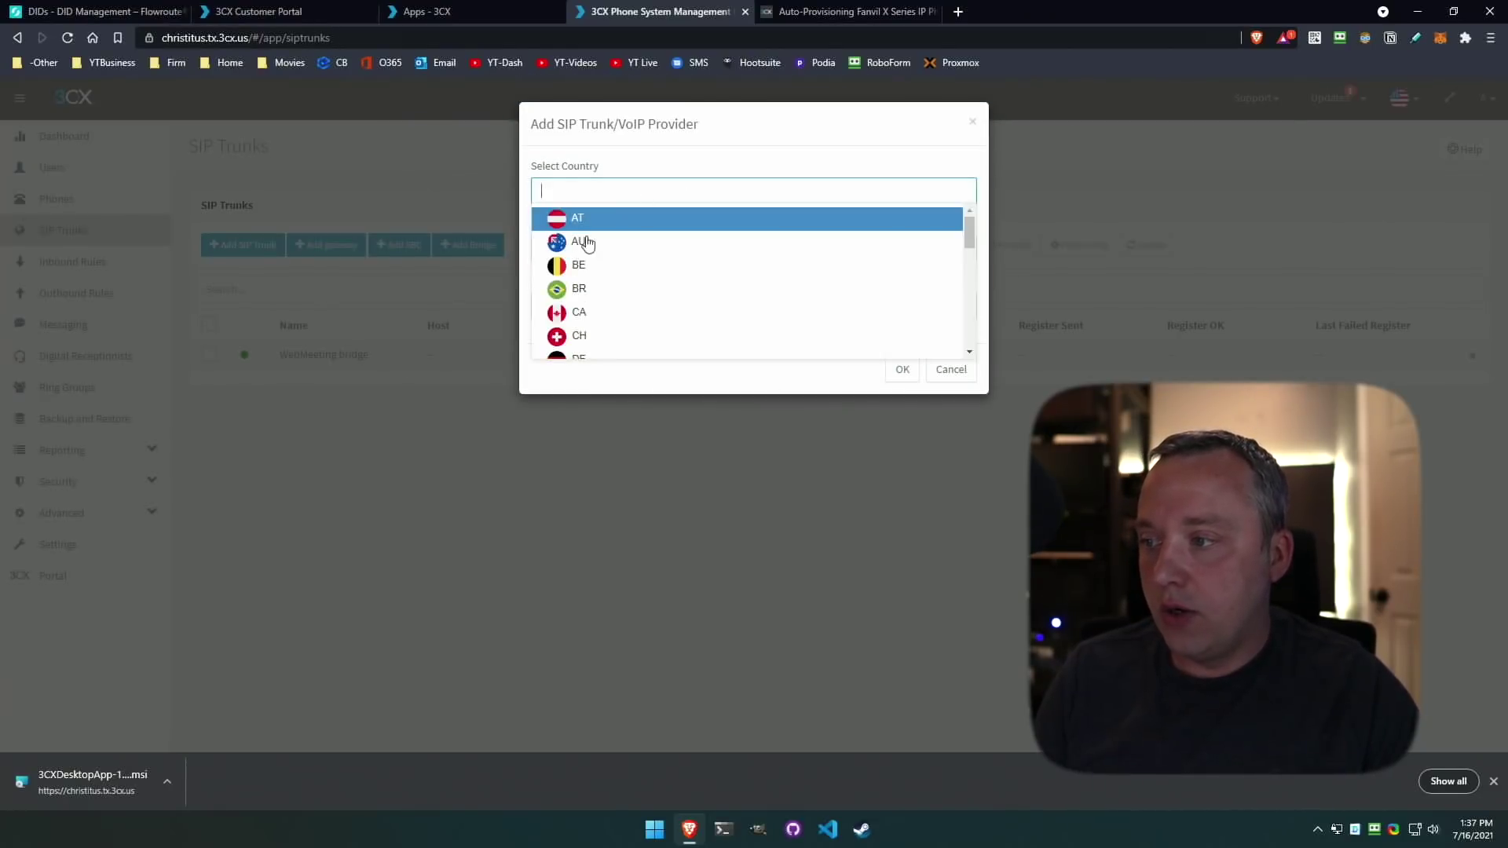
pyautogui.write('us')
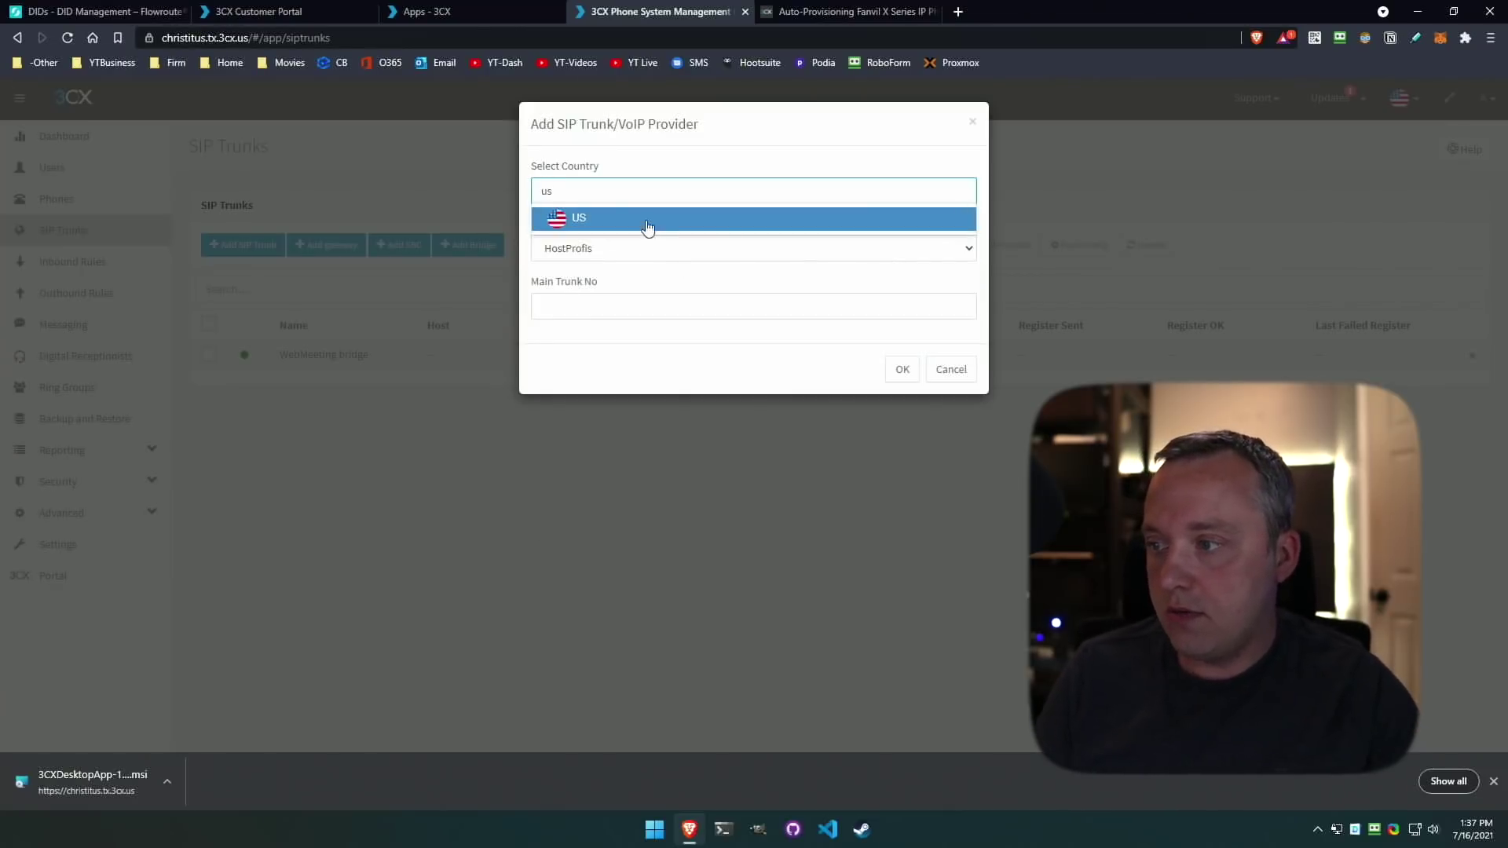
pyautogui.click(647, 227)
pyautogui.click(692, 248)
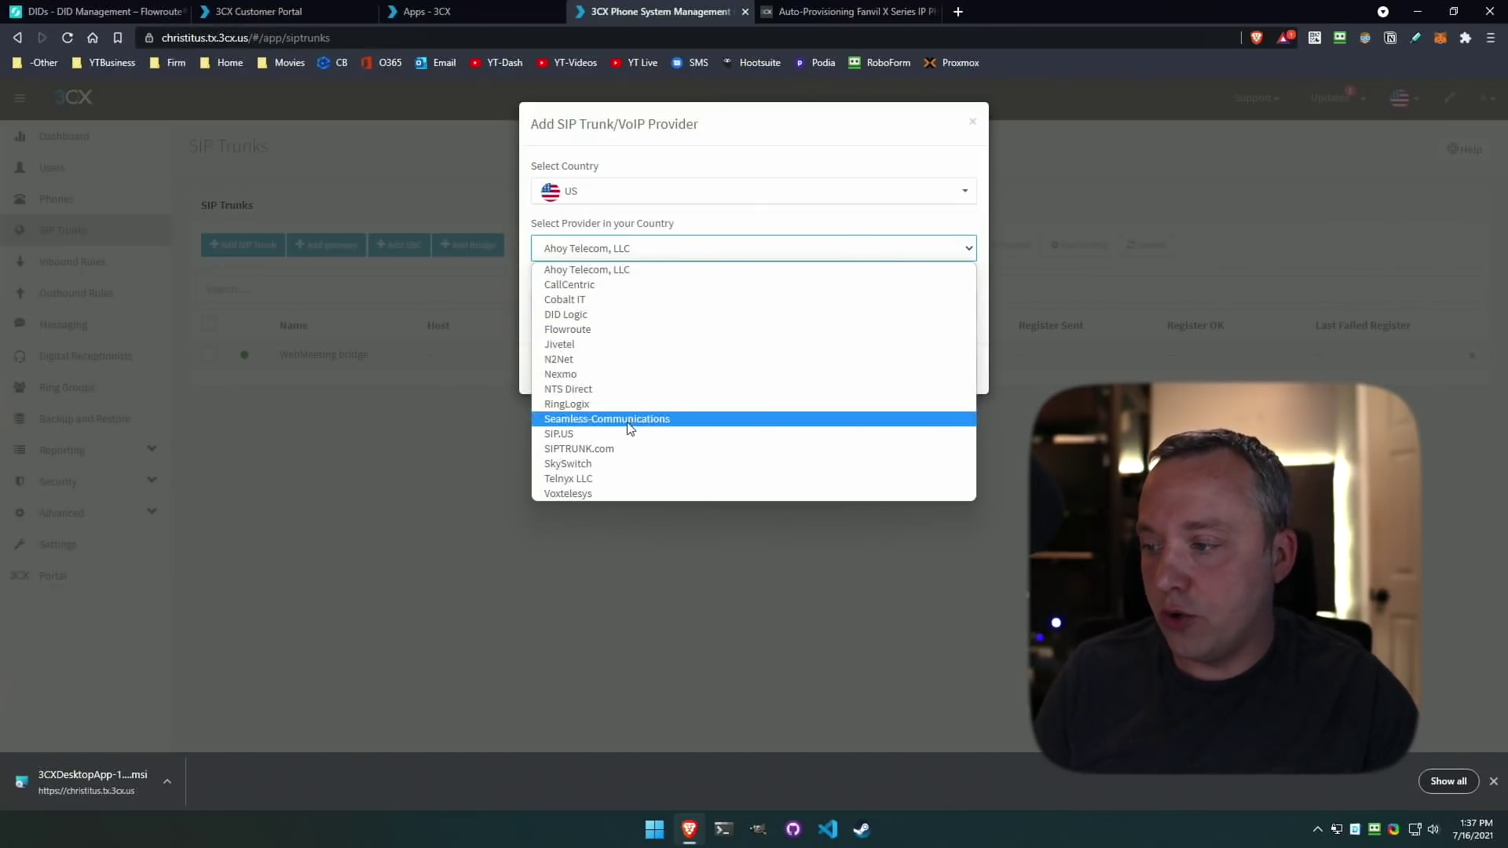
pyautogui.click(579, 330)
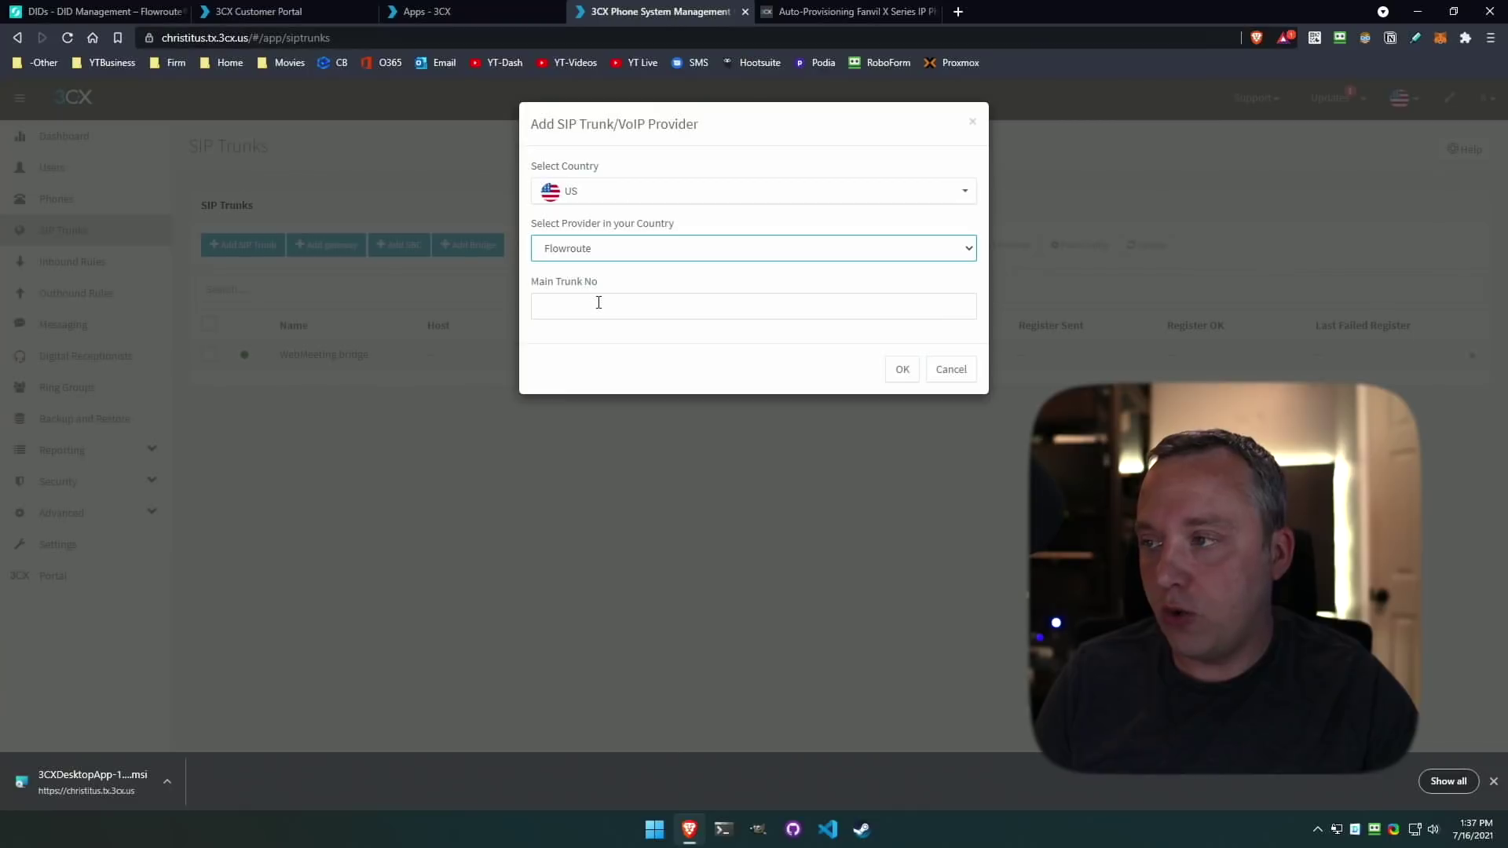
# Paste the Flowroute DID as the main trunk number, save, and reload to confirm registration.
pyautogui.click(102, 11)
pyautogui.rightClick(371, 397)
pyautogui.click(402, 415)
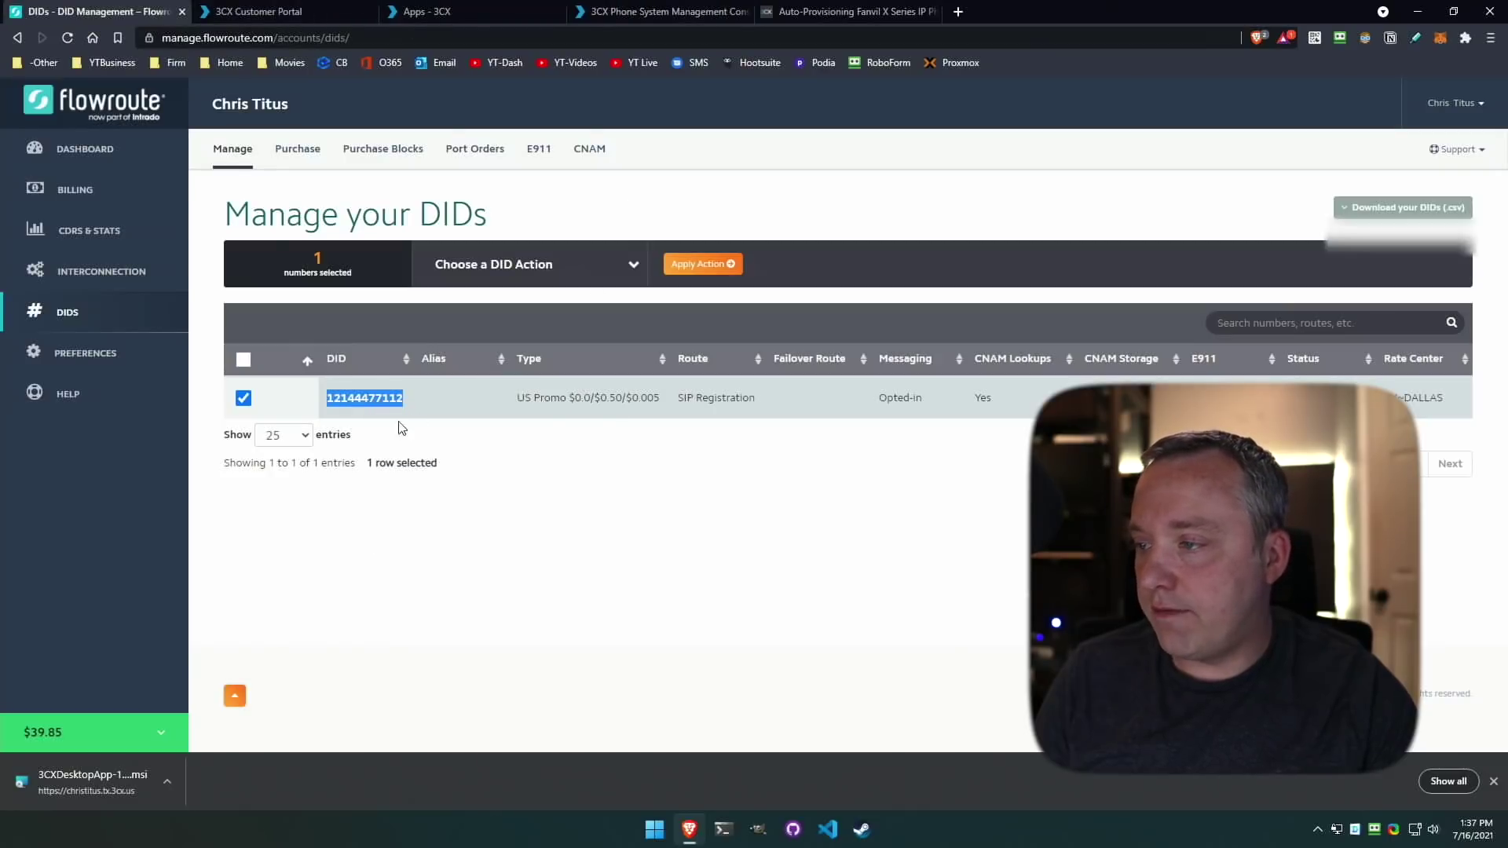
pyautogui.middleClick(842, 14)
pyautogui.hotkey('ctrl', '4')
pyautogui.hotkey('ctrl', 'v')
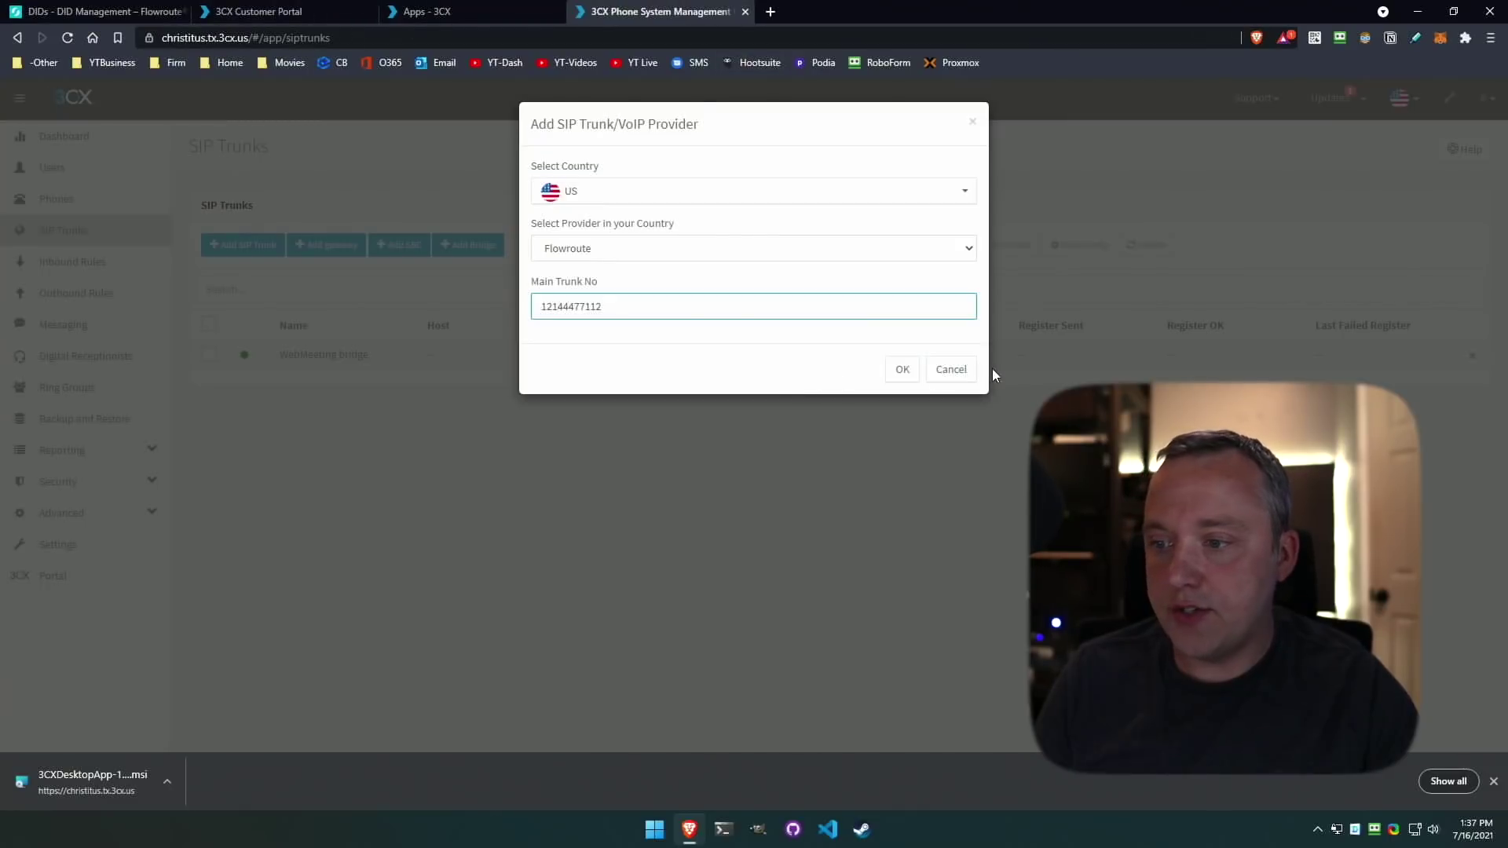
pyautogui.click(902, 369)
pyautogui.scroll(-5, 754, 515)
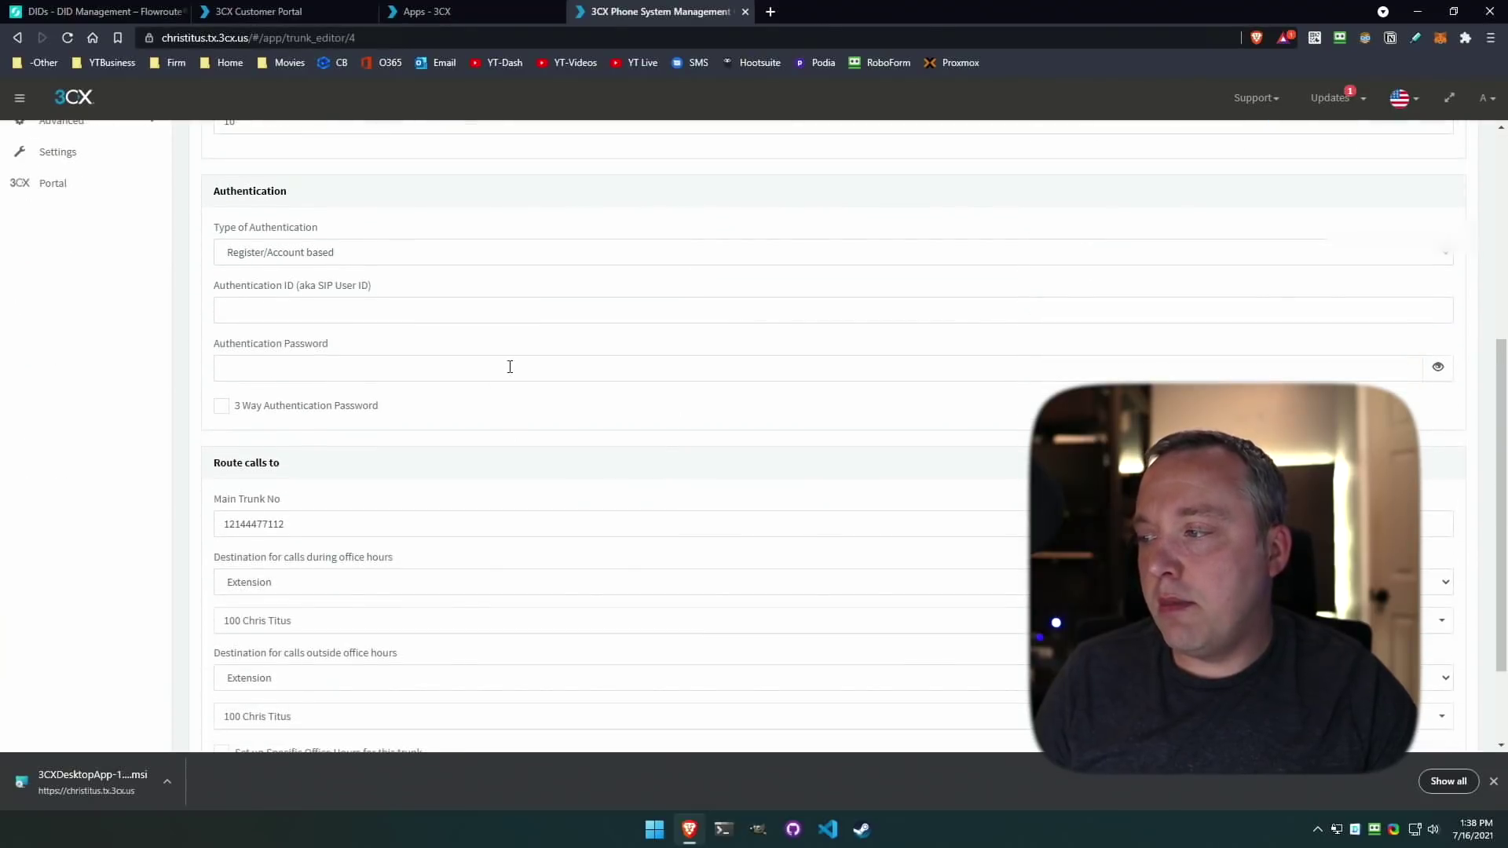
pyautogui.scroll(1, 389, 381)
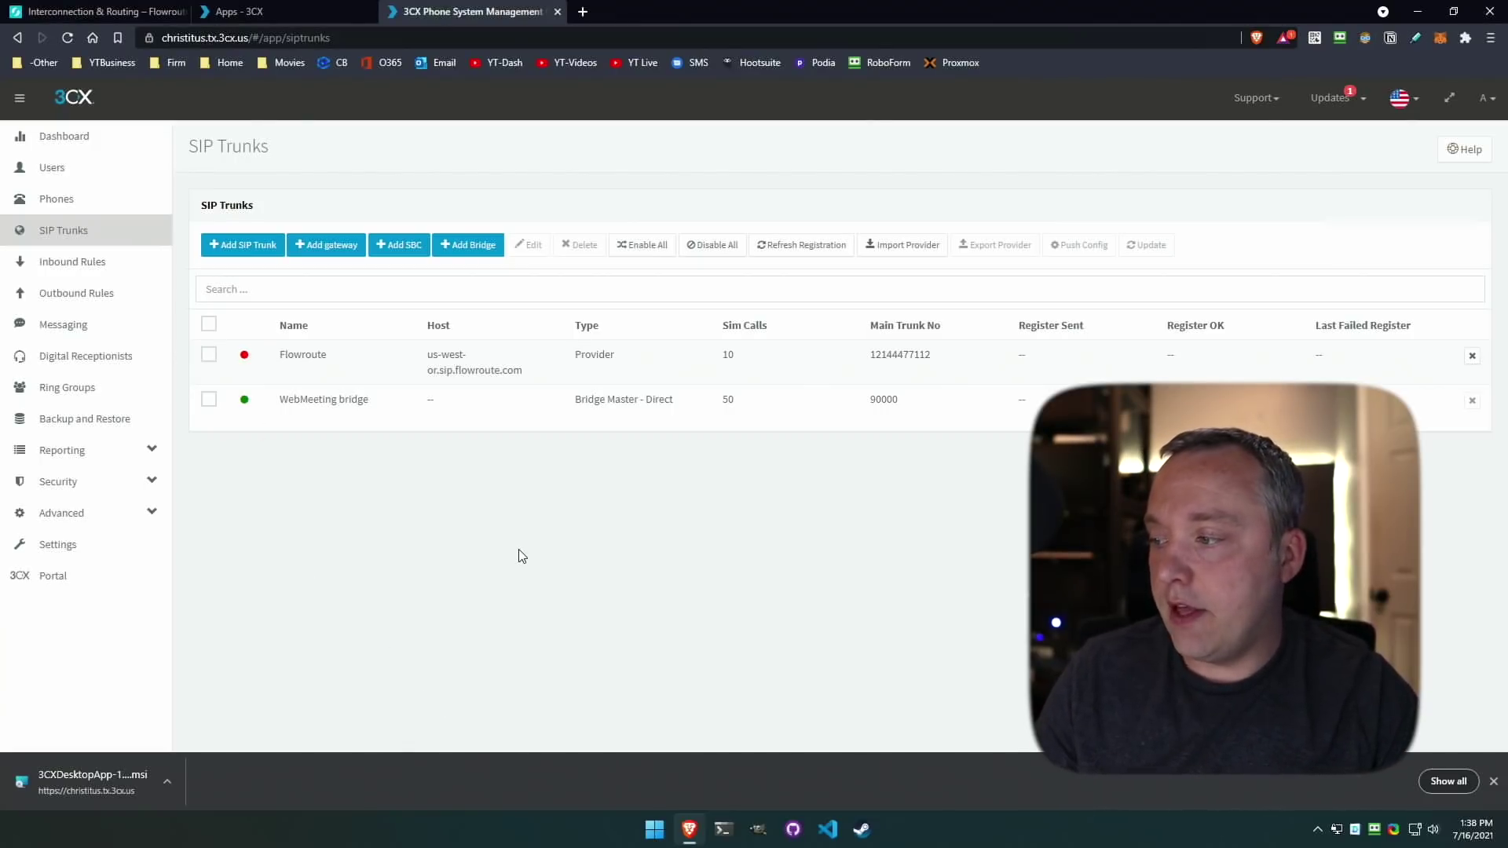
pyautogui.press('F5')
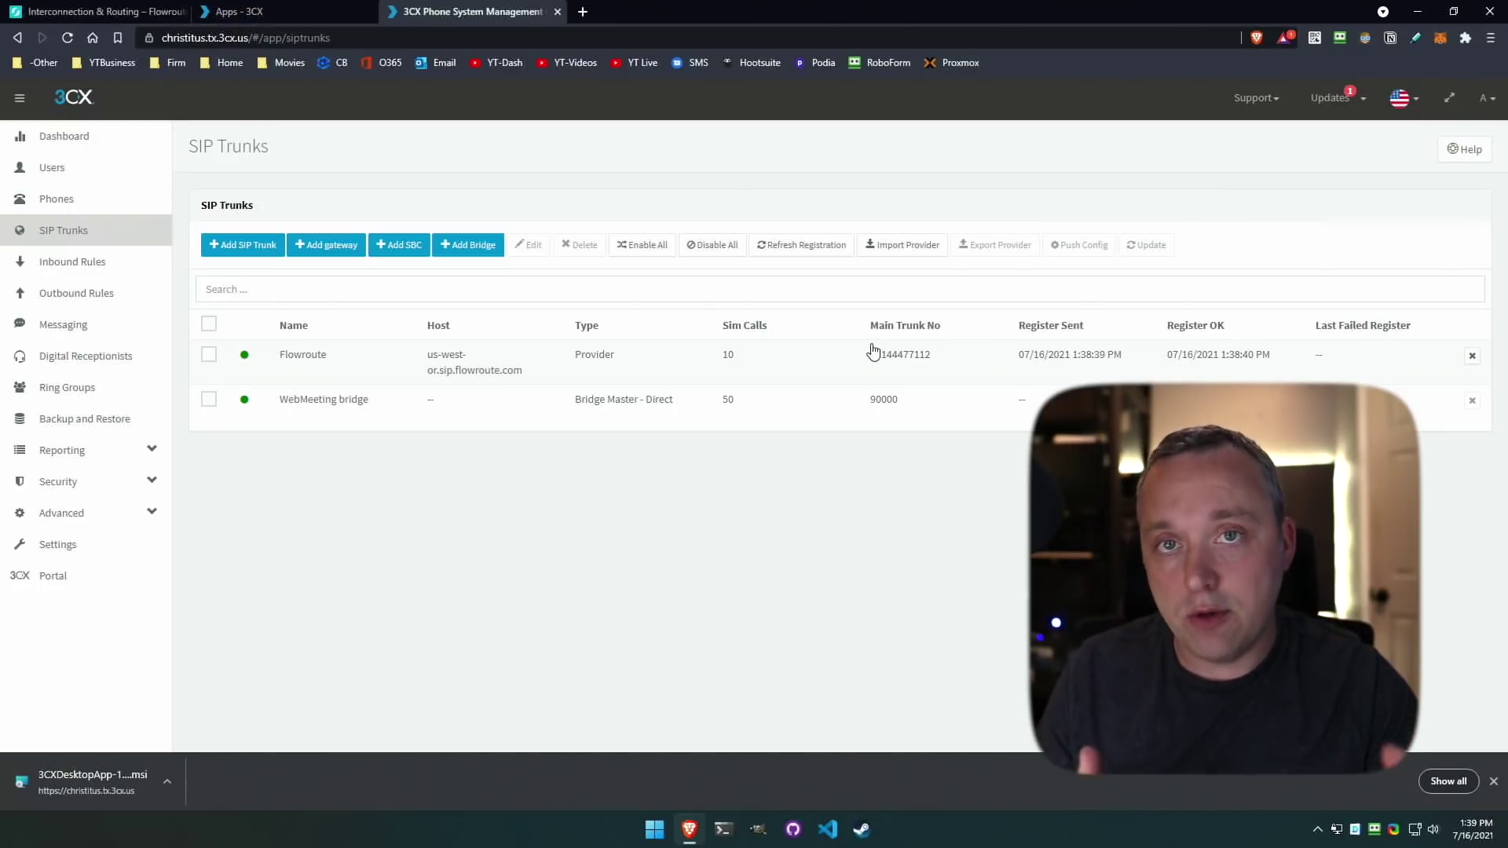
# Create inbound DID rule 'ALL' sending after-hours calls to extension 100's voicemail box.
pyautogui.click(72, 262)
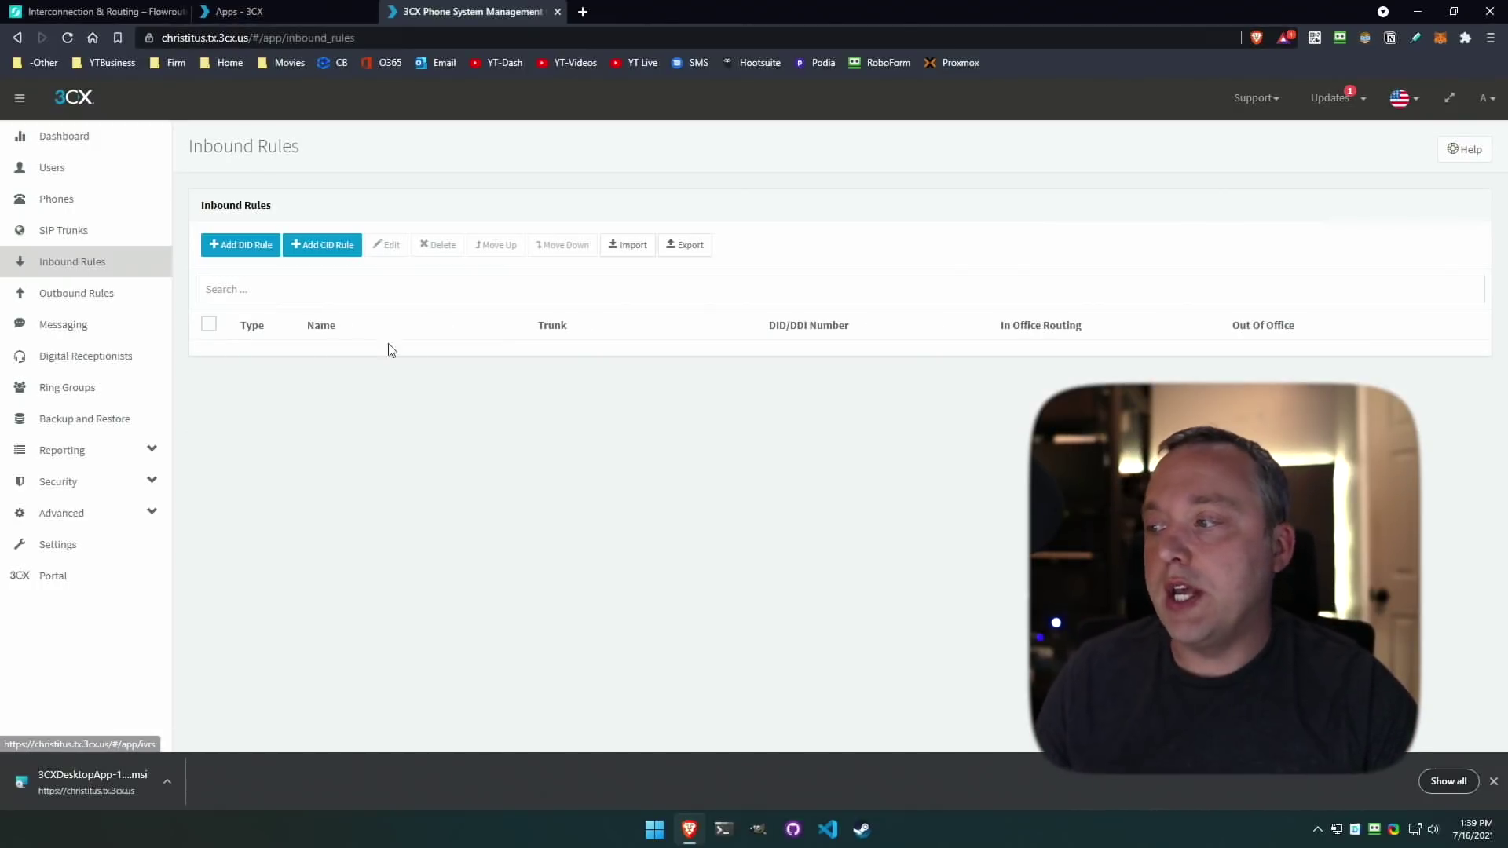
pyautogui.click(215, 250)
pyautogui.click(286, 281)
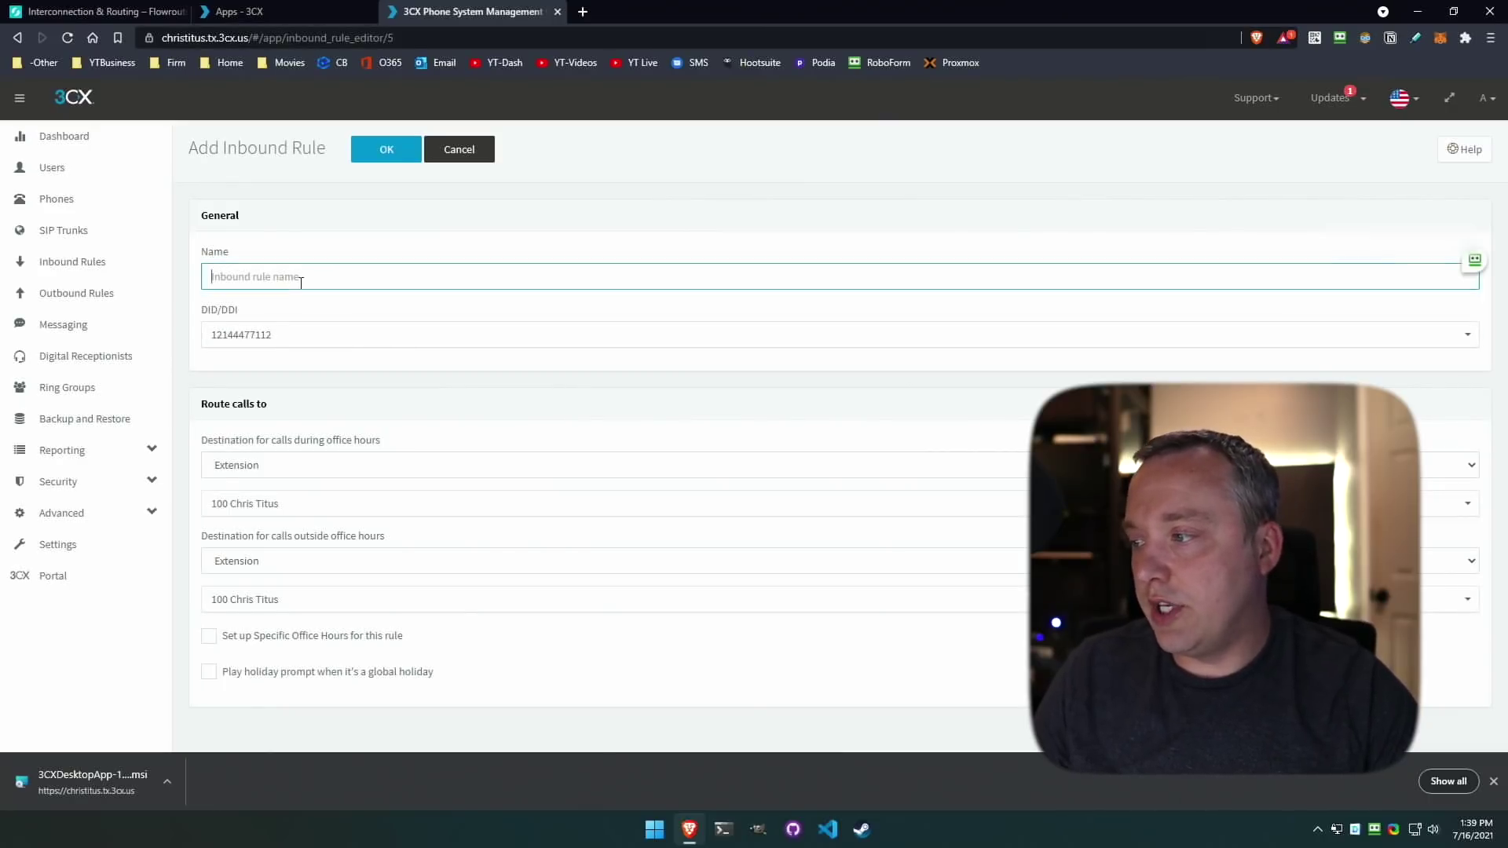
pyautogui.write('ALL')
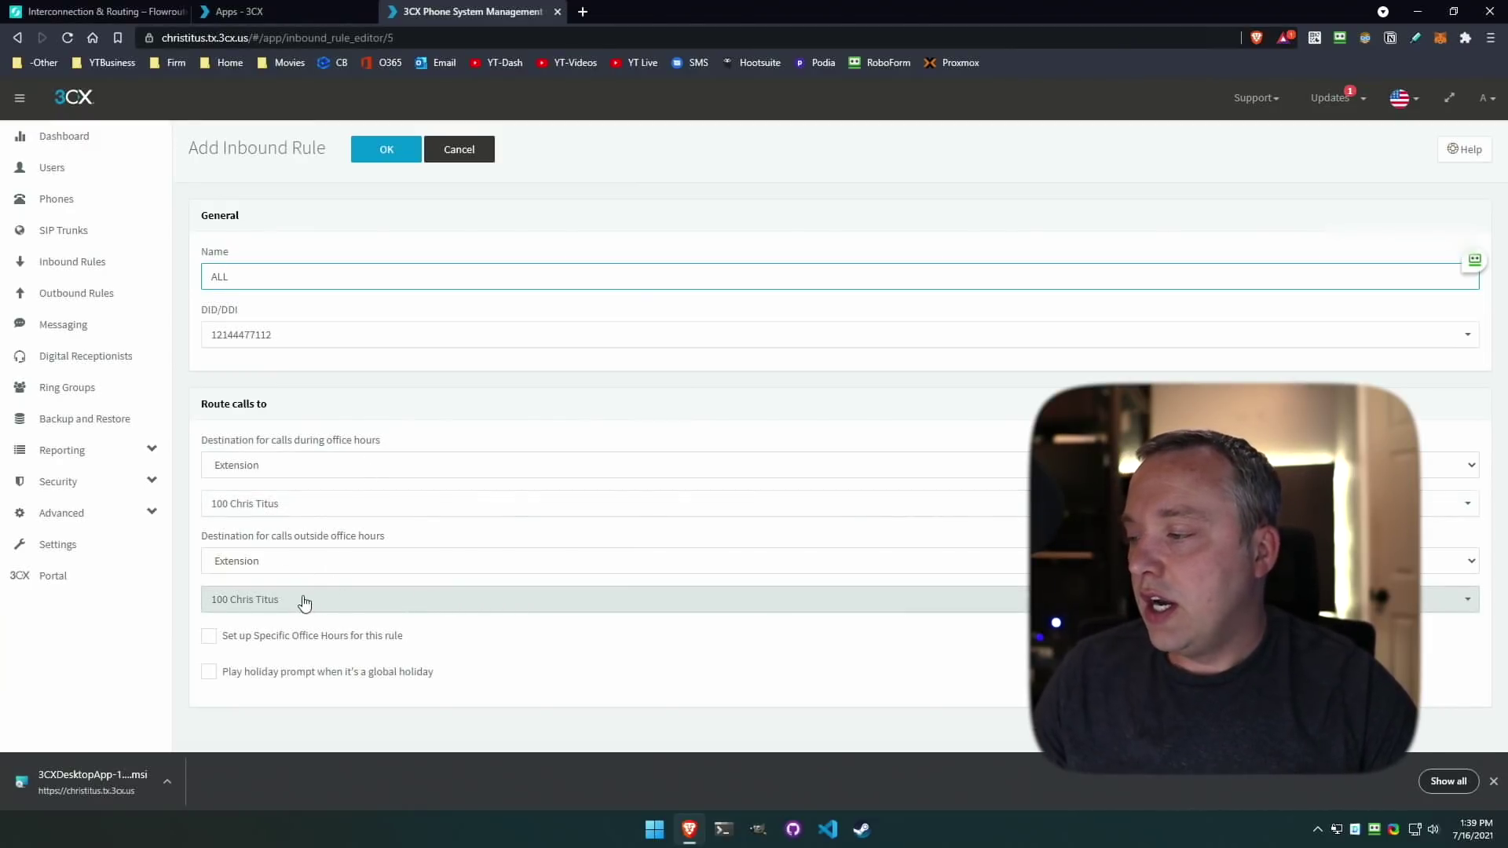
pyautogui.click(353, 564)
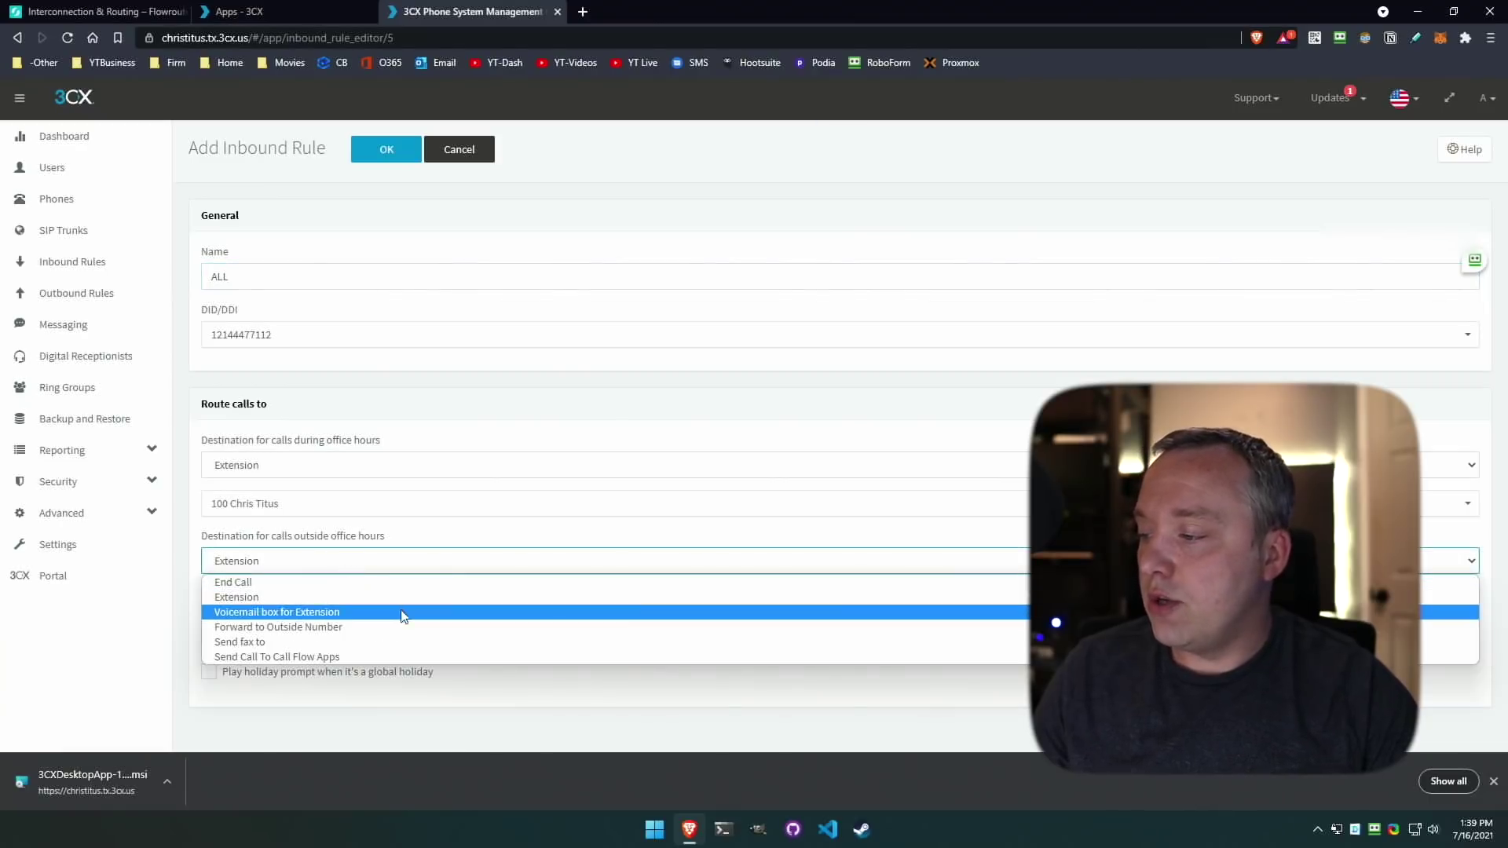
pyautogui.click(314, 613)
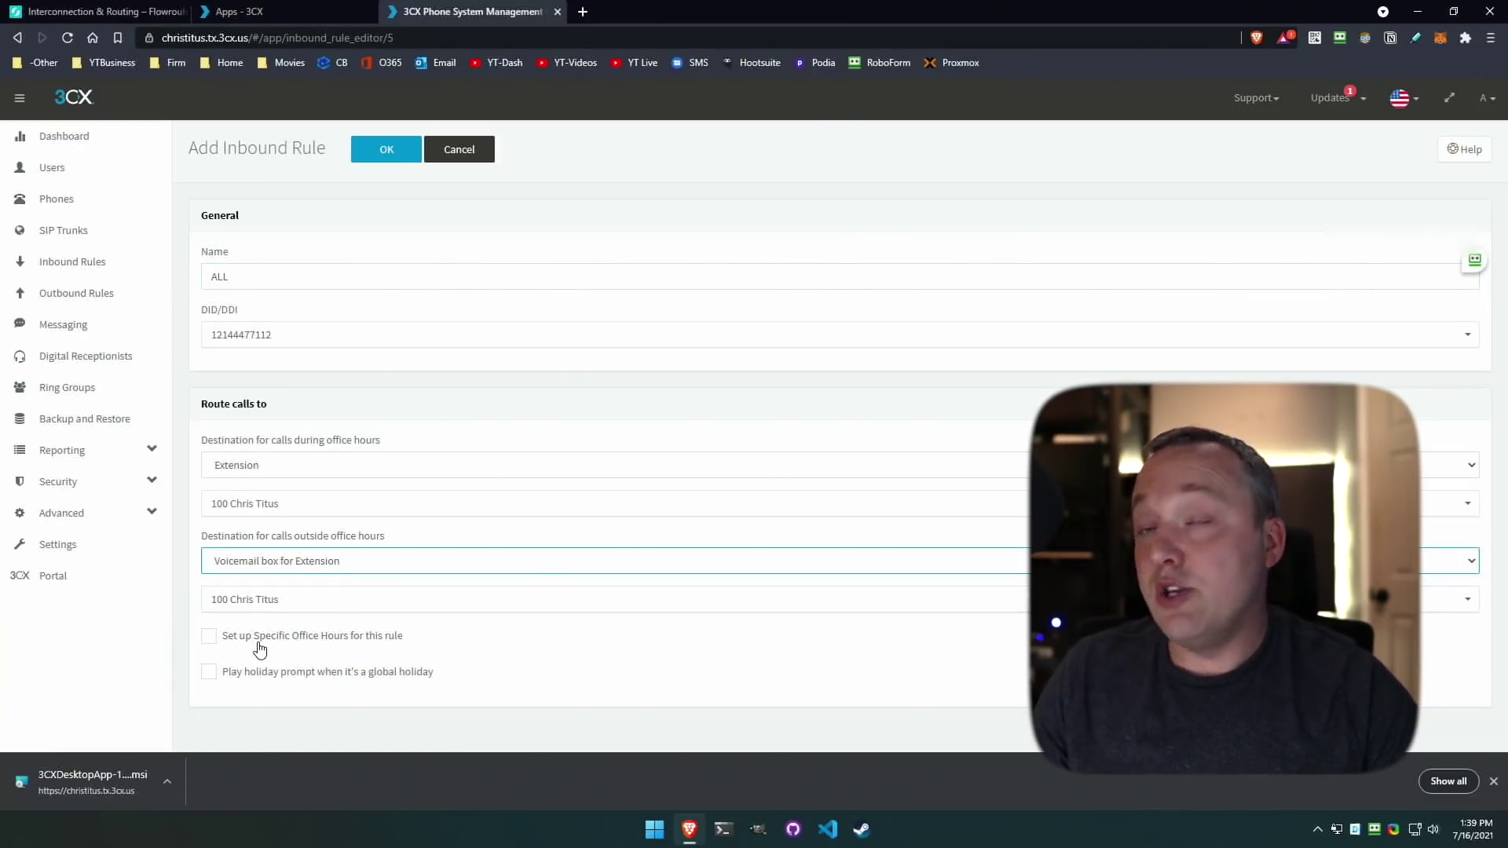
pyautogui.click(387, 150)
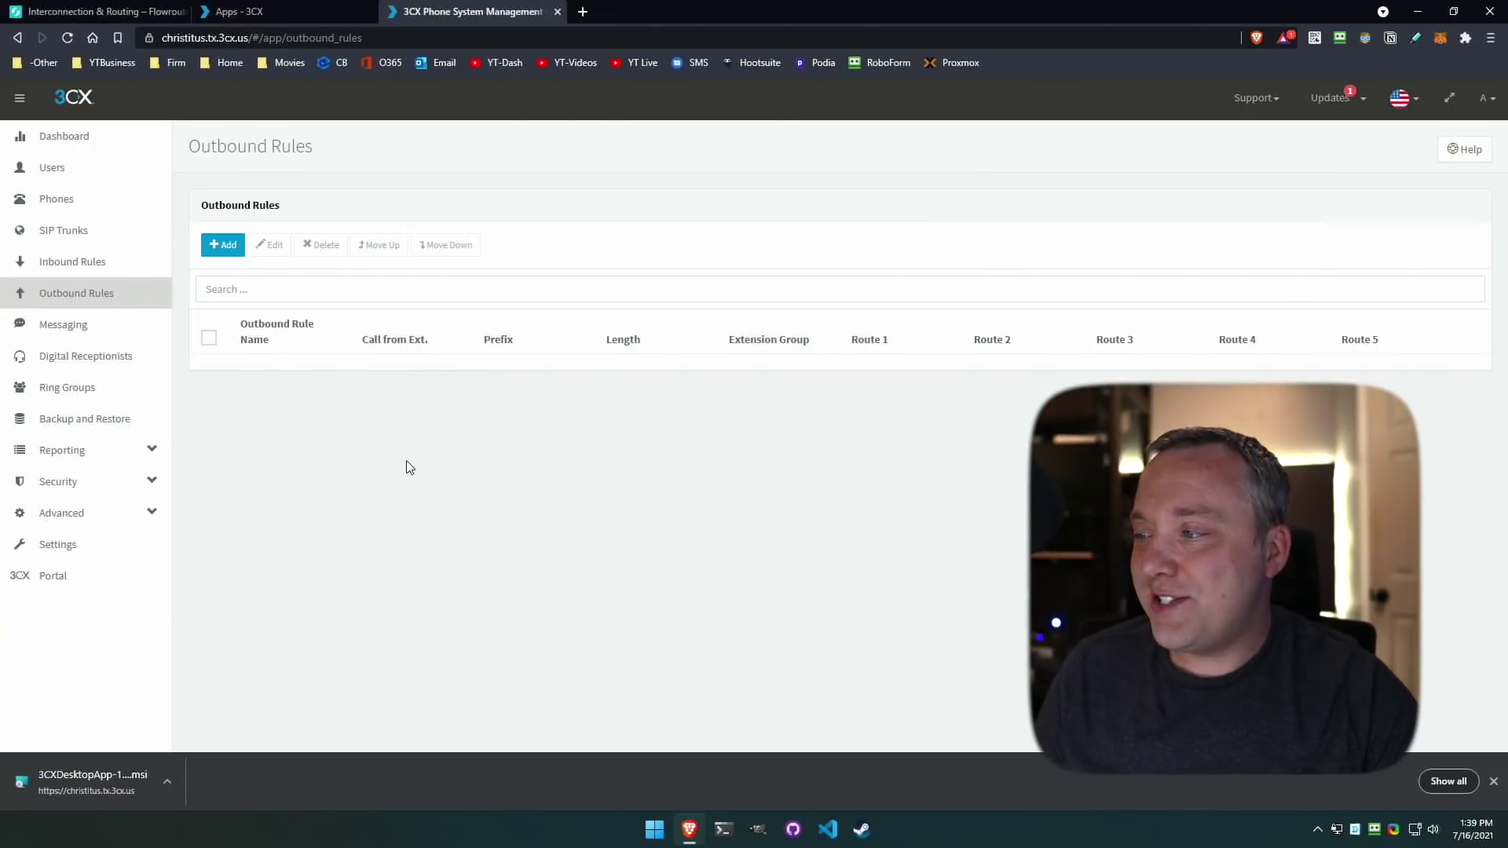
# Create outbound rule 'ALL' for 10-digit numbers via Flowroute, prepend 1, trunk number as caller ID.
pyautogui.click(233, 253)
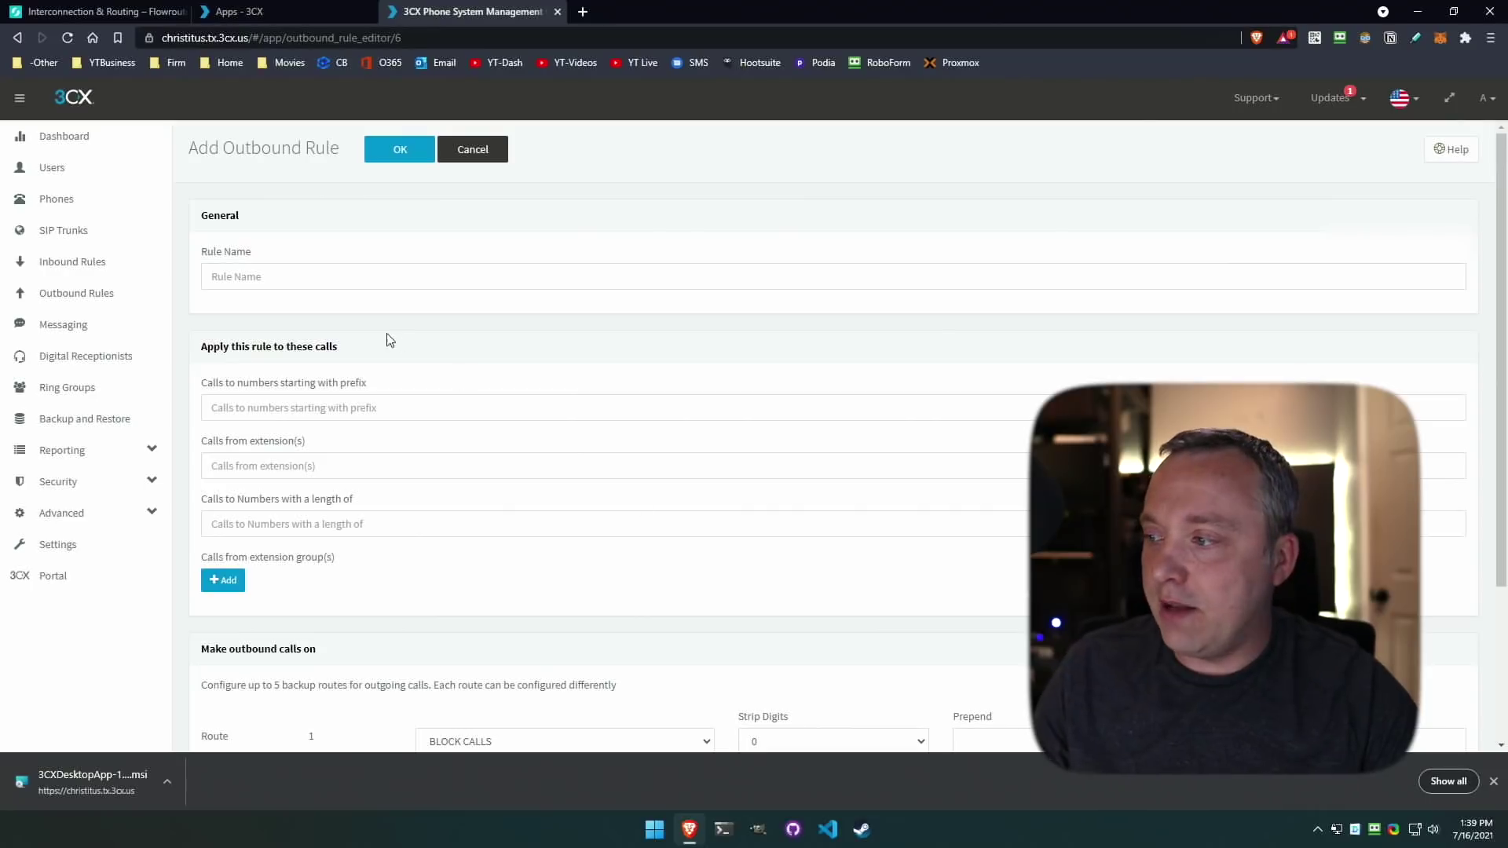
pyautogui.click(392, 274)
pyautogui.press('Tab')
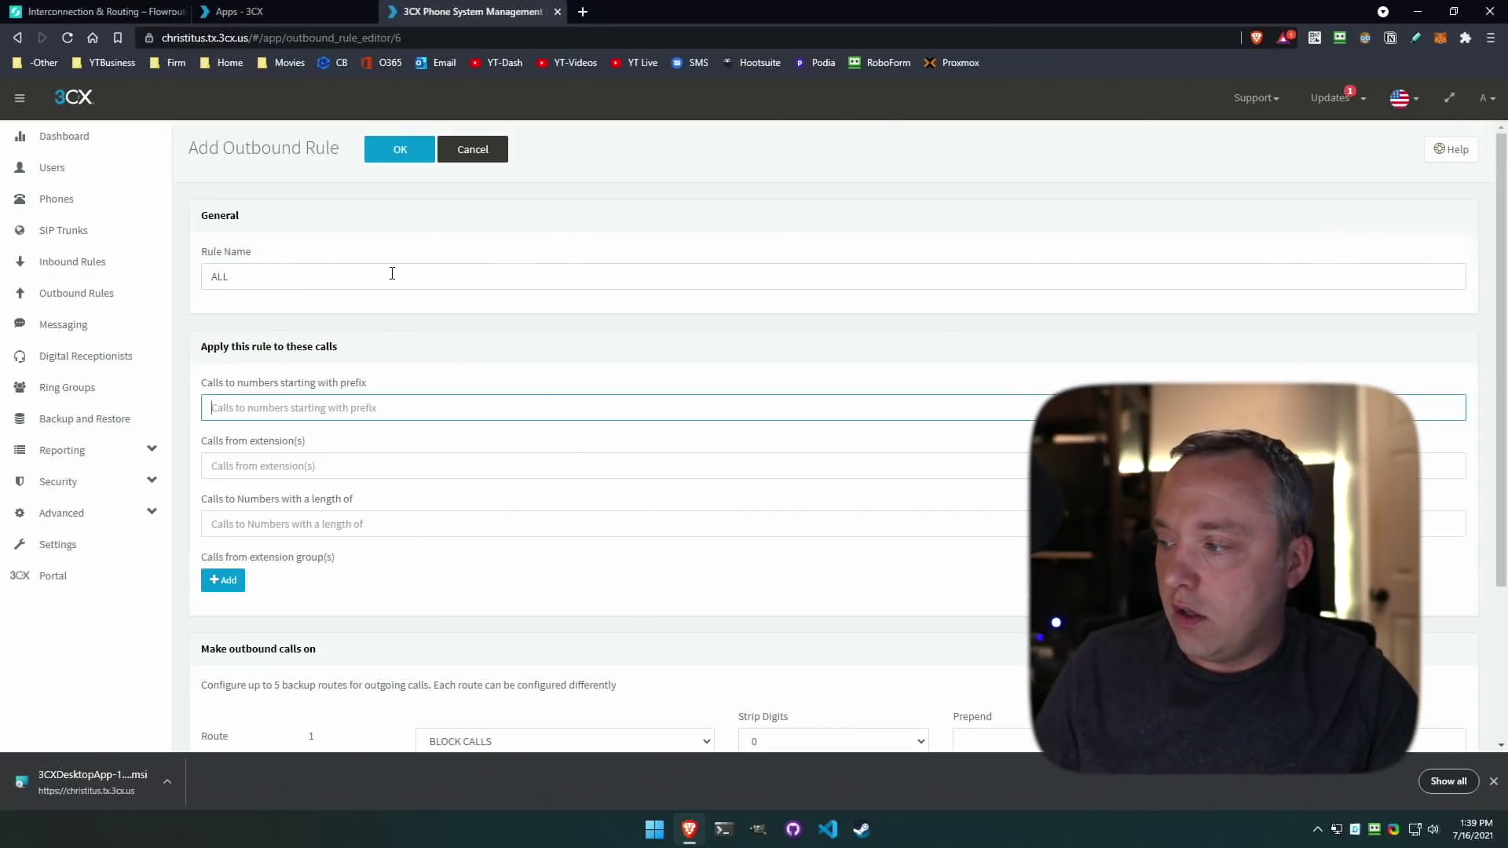
pyautogui.click(339, 519)
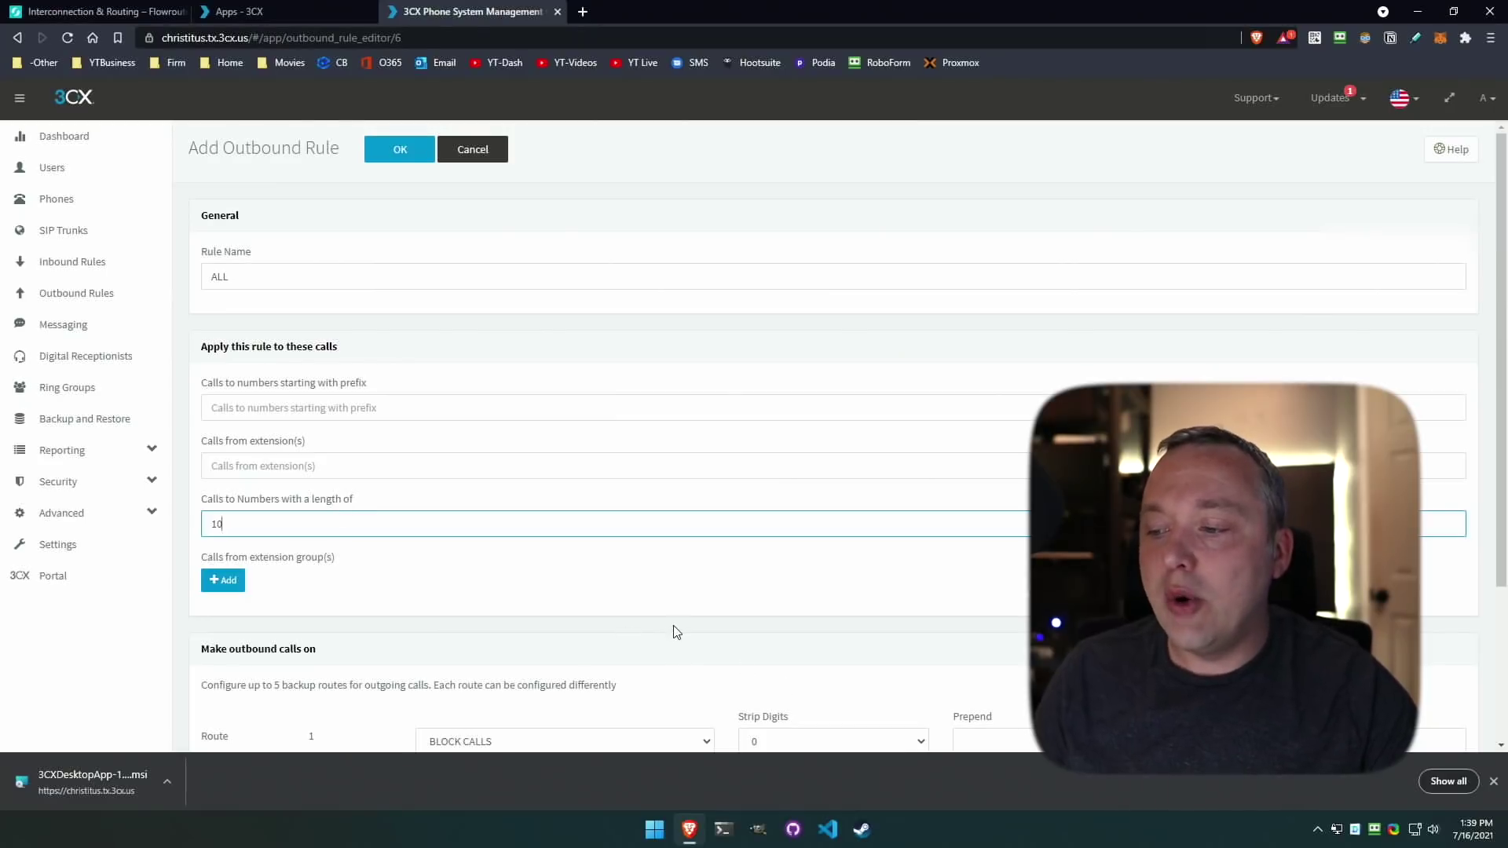
pyautogui.scroll(-2, 718, 620)
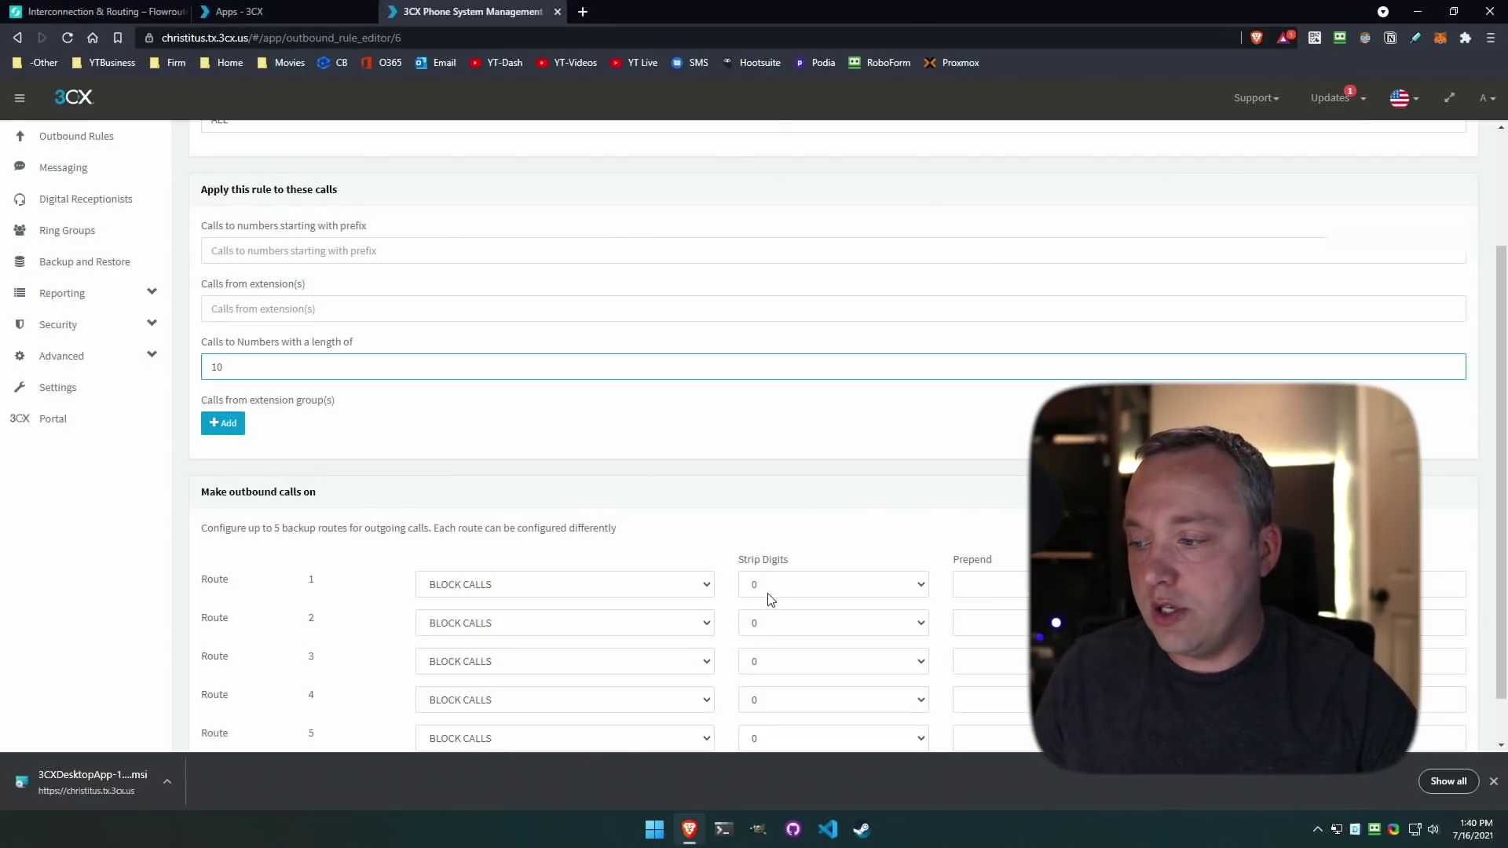
pyautogui.click(544, 585)
pyautogui.click(493, 620)
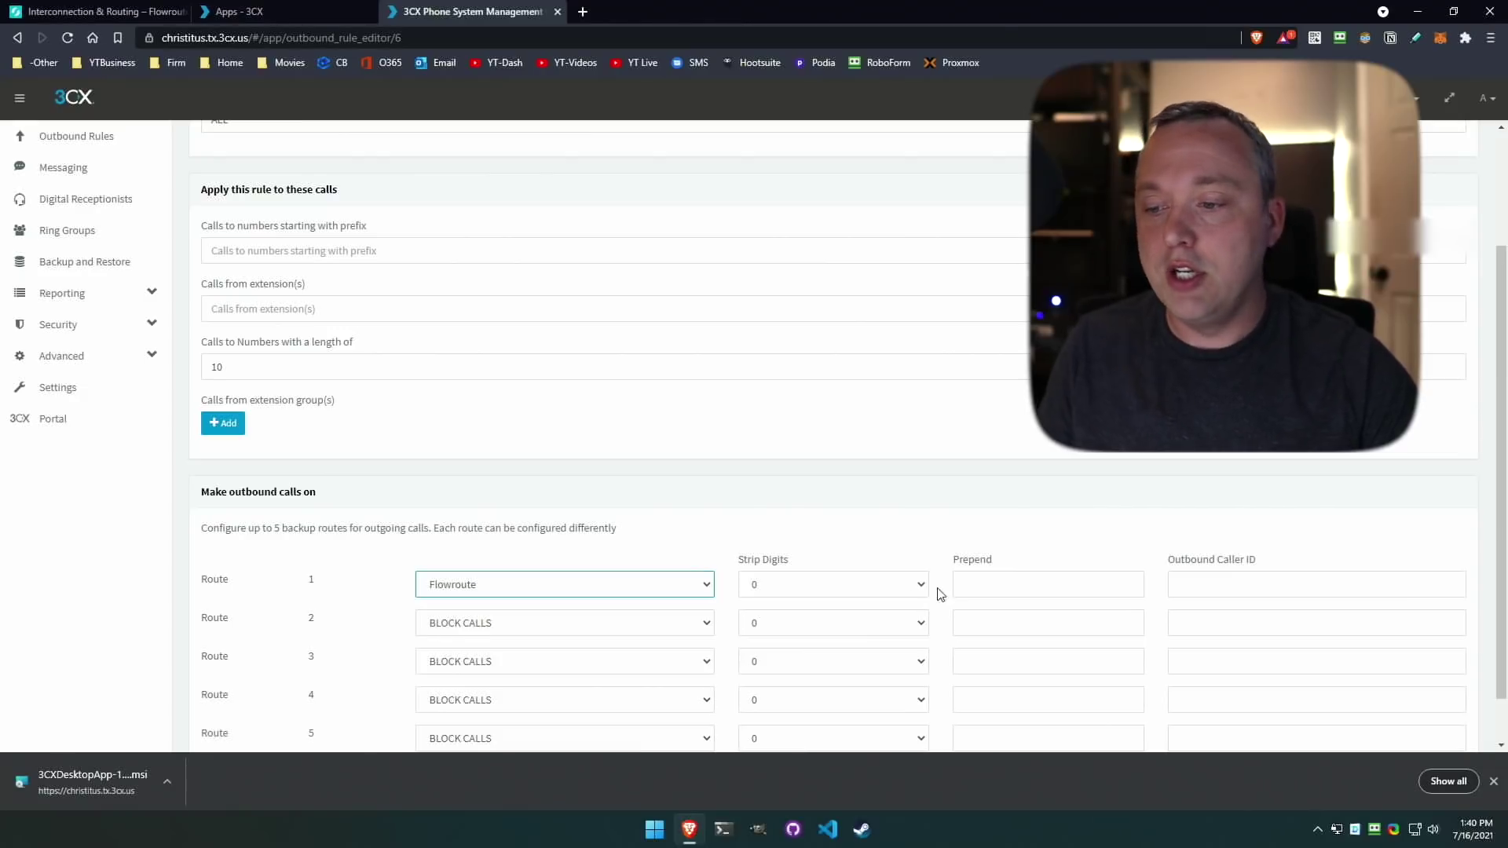
pyautogui.click(1033, 589)
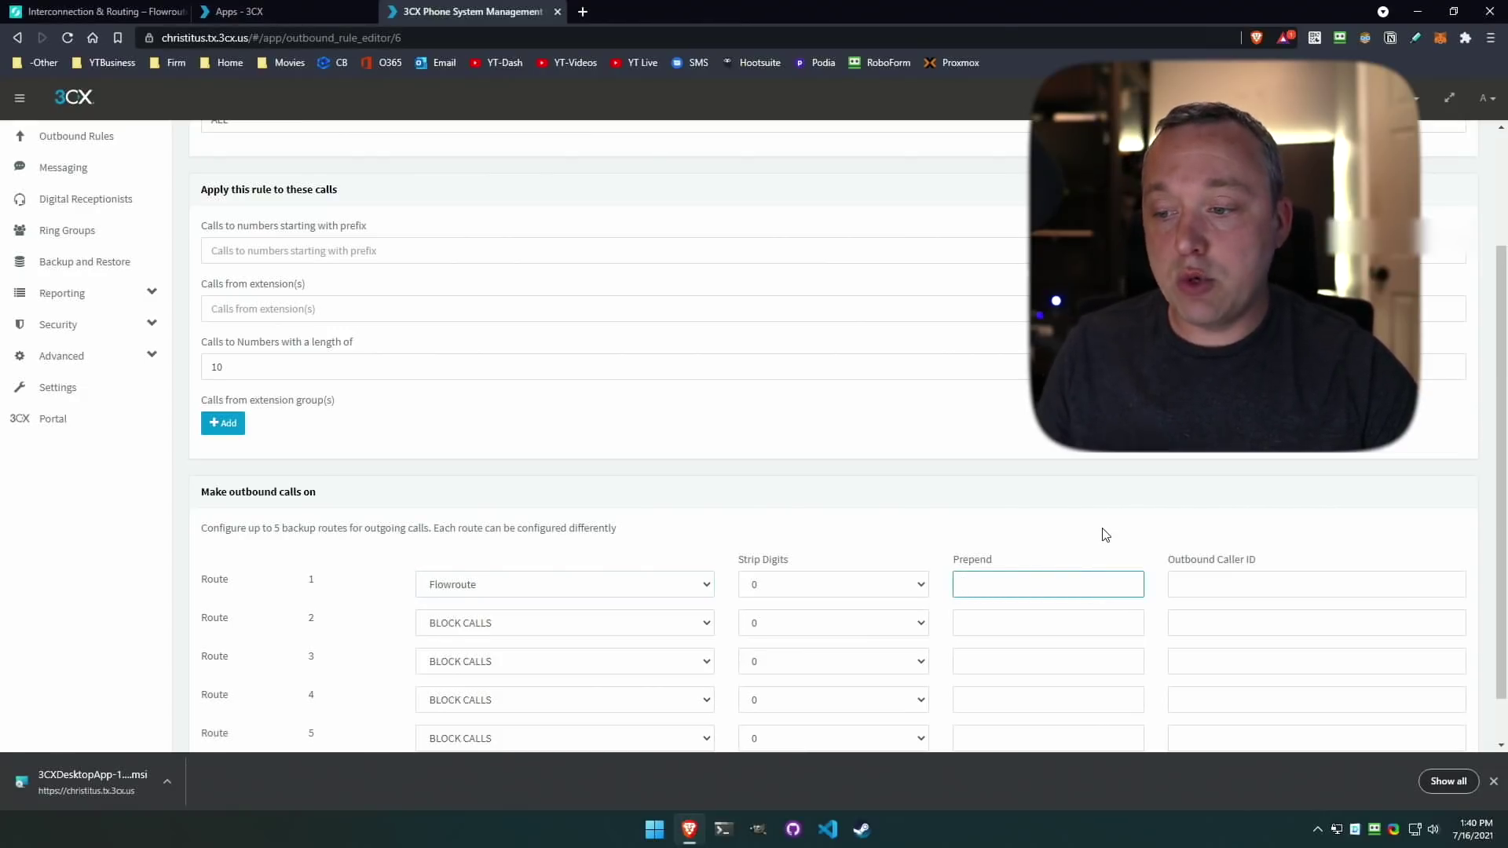
pyautogui.click(1246, 595)
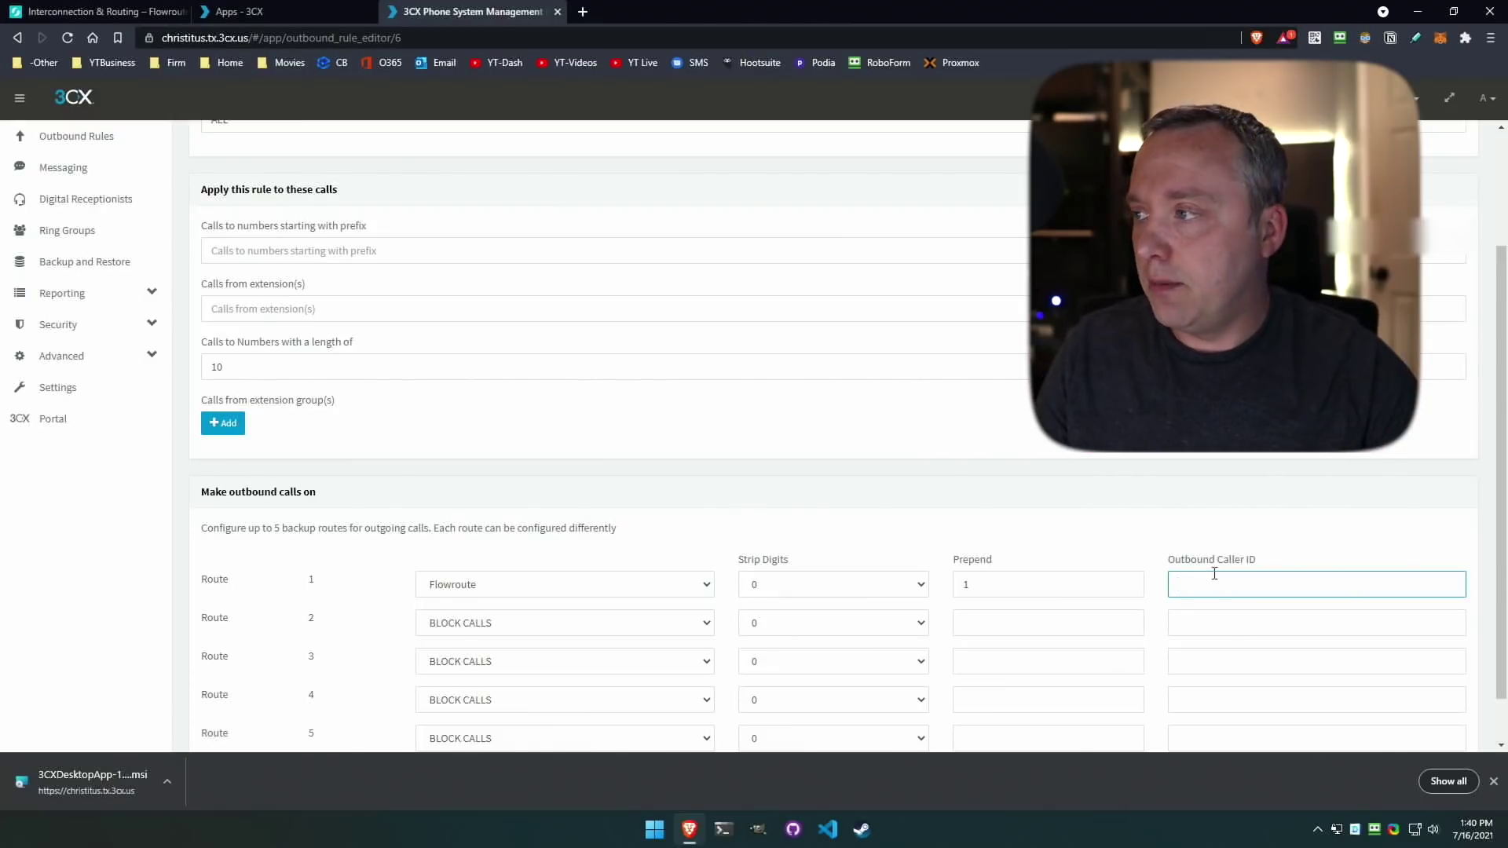
pyautogui.hotkey('ctrl', 'v')
pyautogui.scroll(-1, 1024, 458)
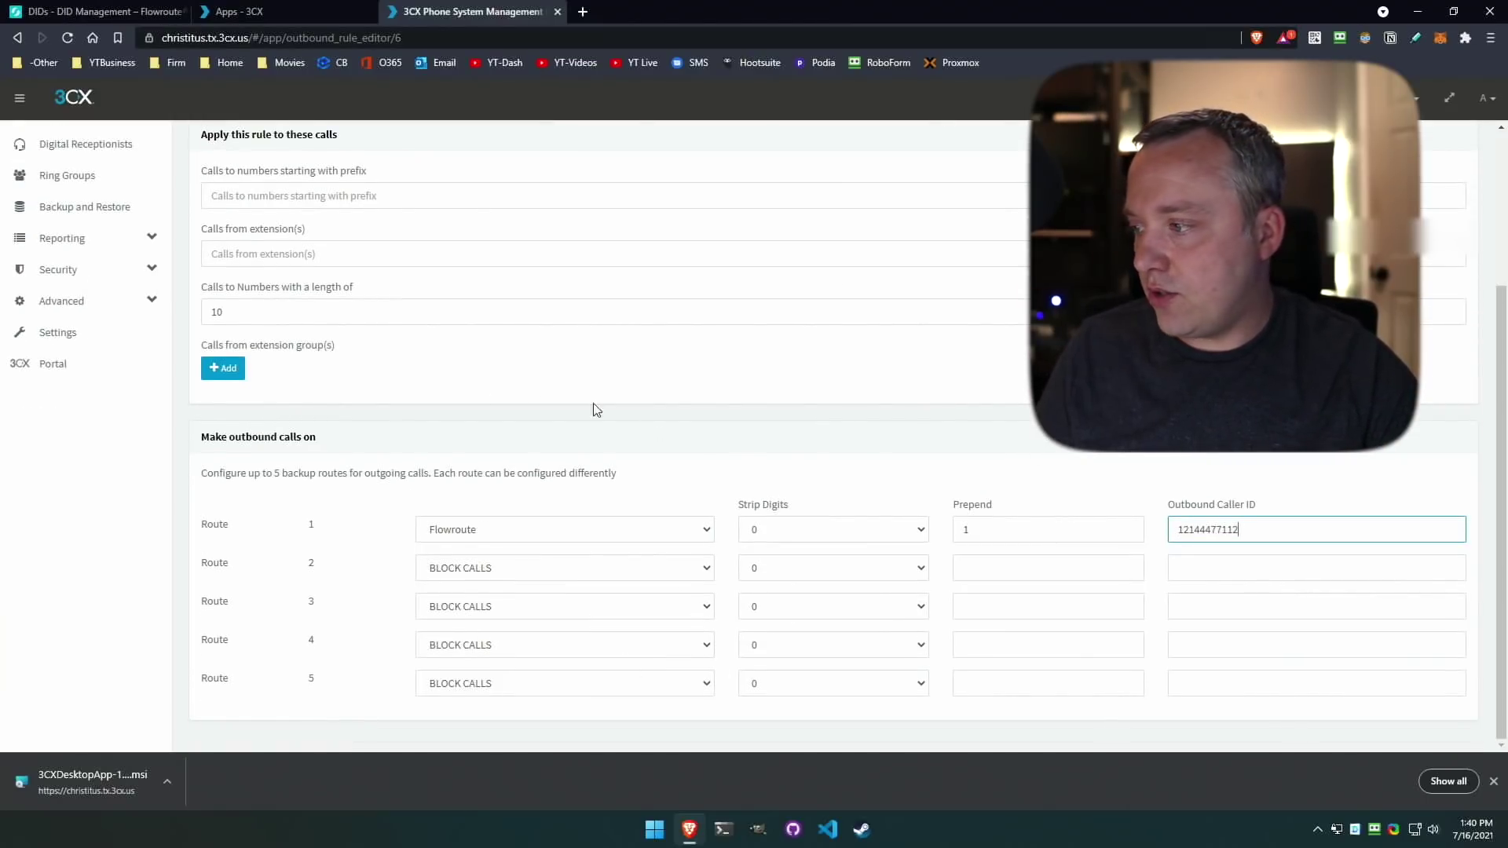
pyautogui.scroll(3, 549, 397)
pyautogui.click(399, 150)
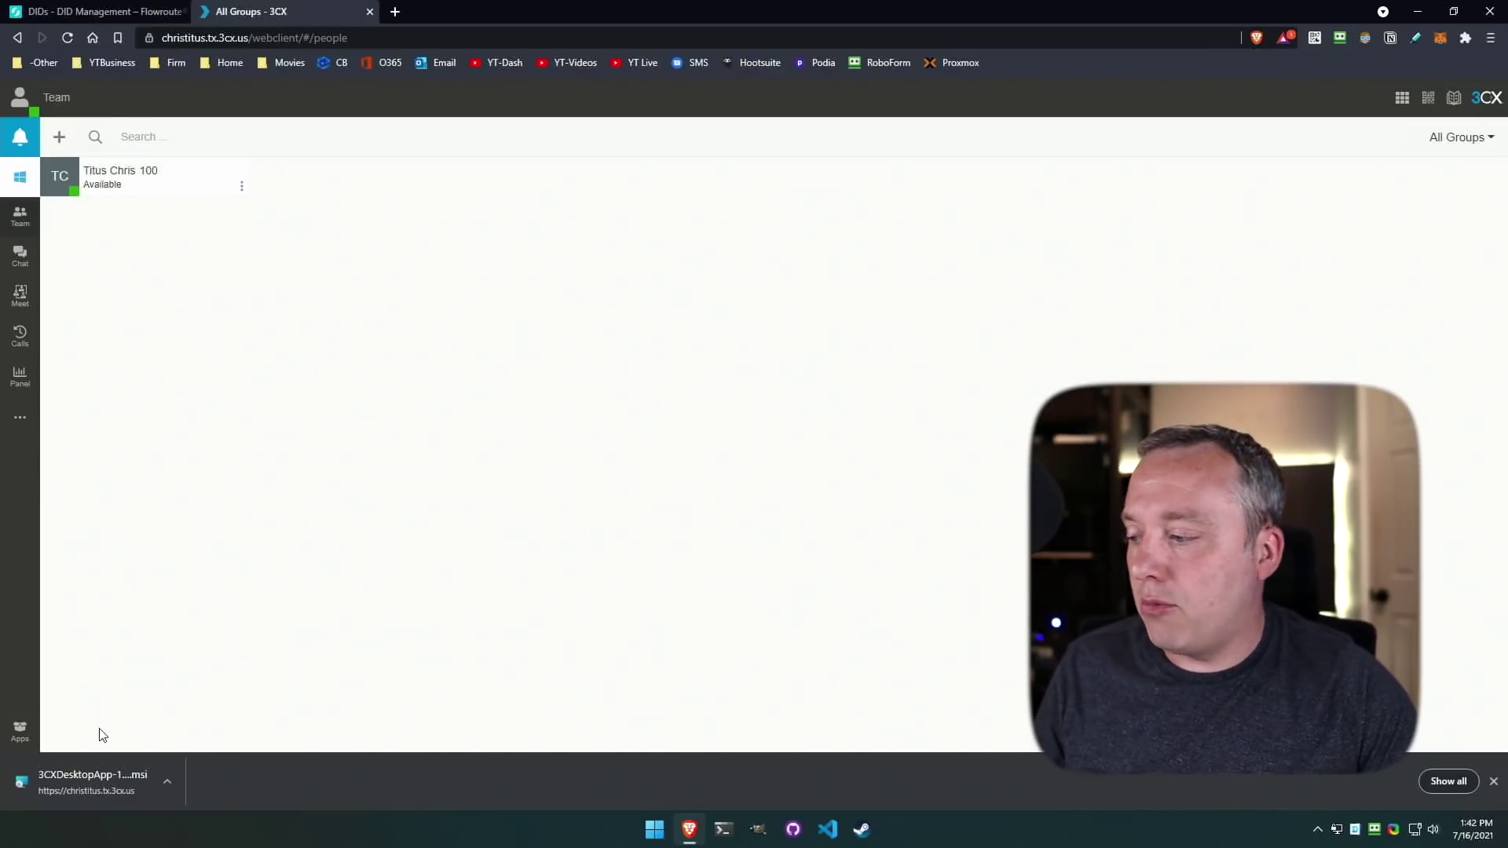
# Install the 3CX Desktop App from the .msi and provision it for extension 100.
pyautogui.click(72, 793)
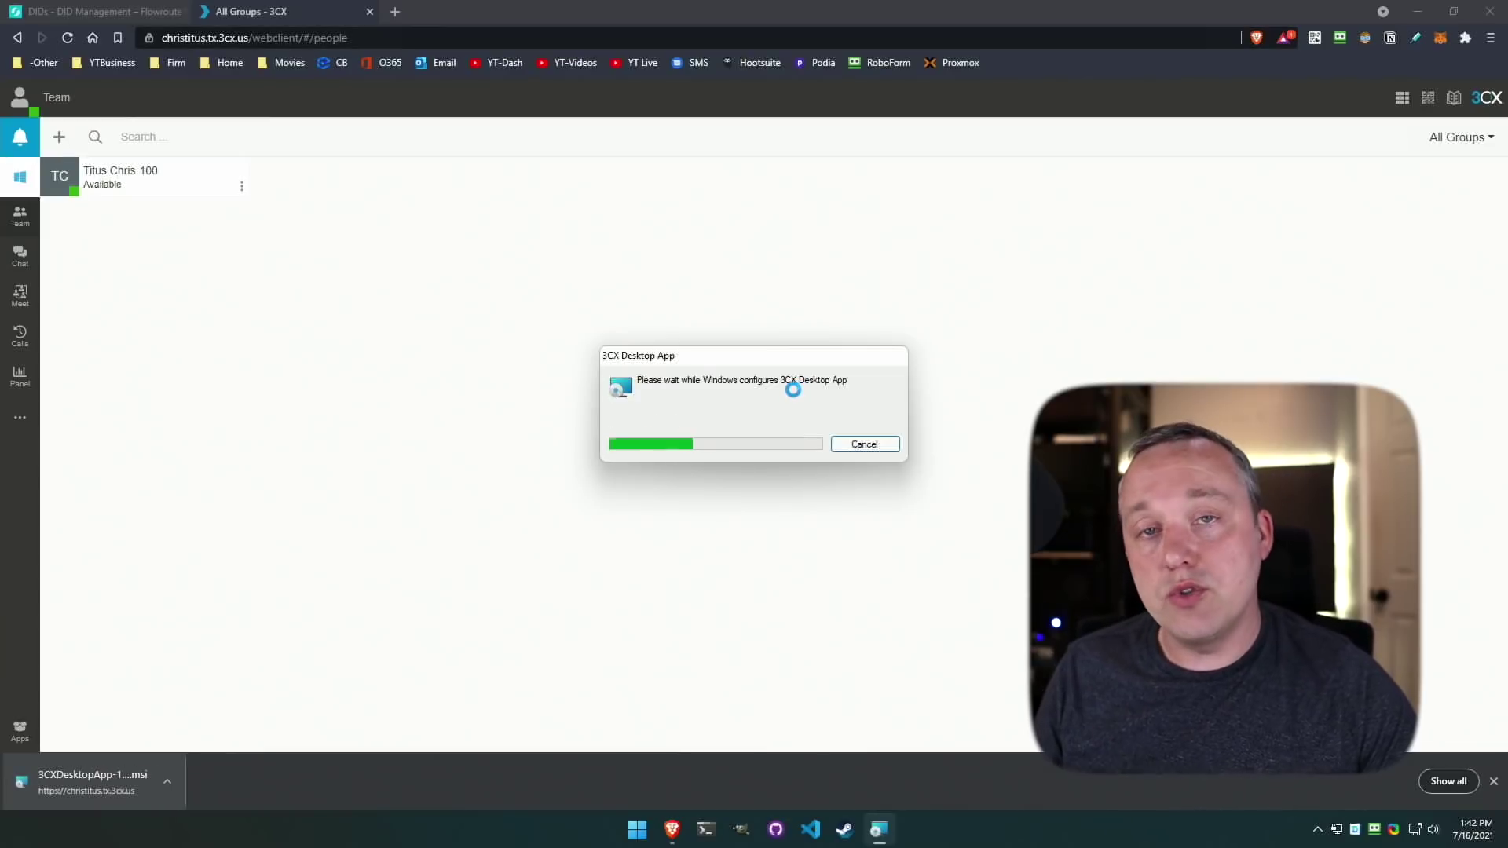
pyautogui.press('Return')
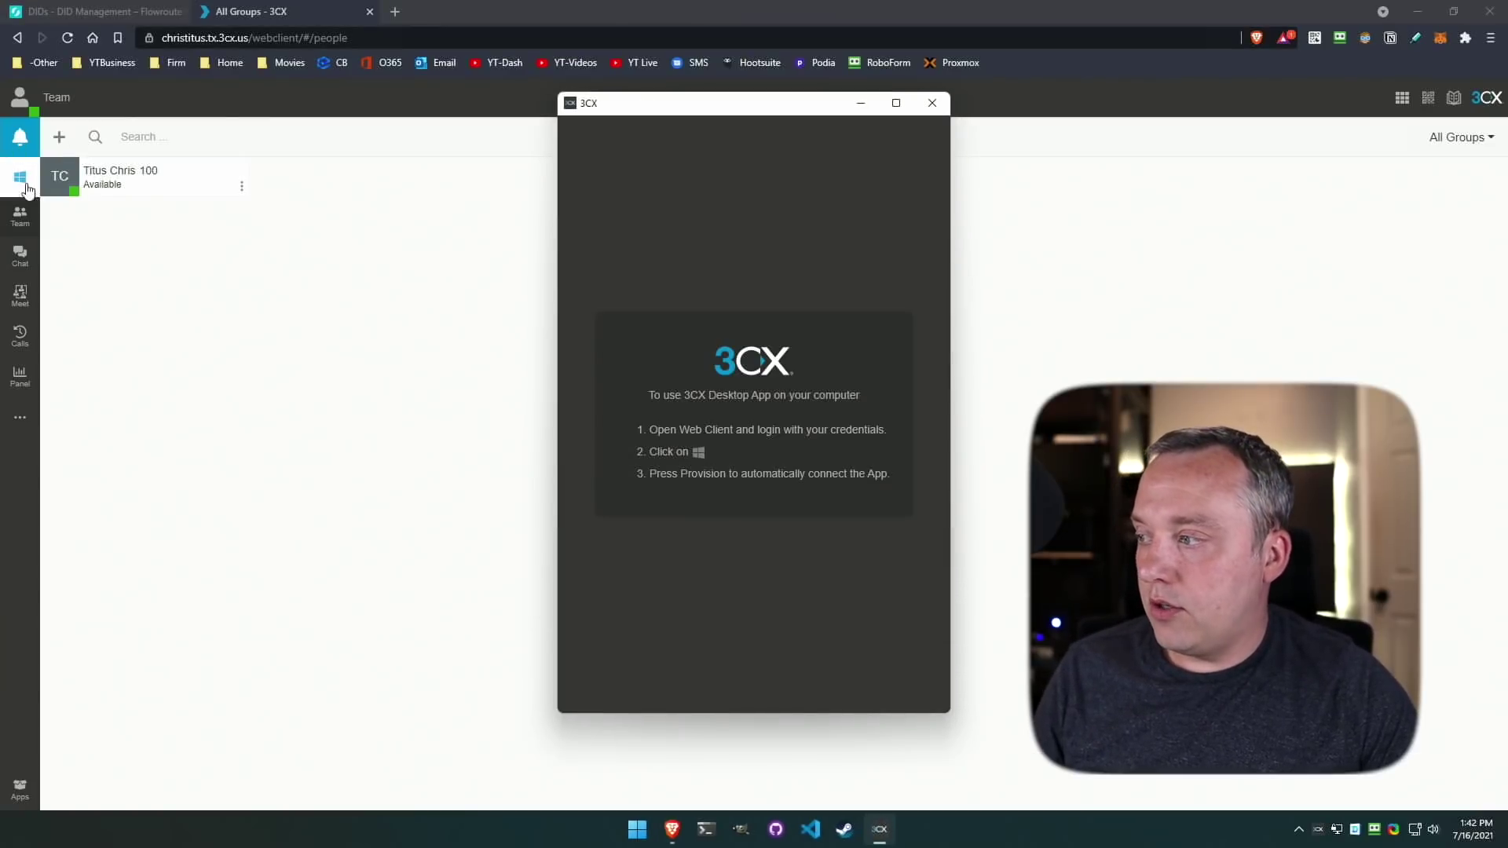
pyautogui.click(21, 177)
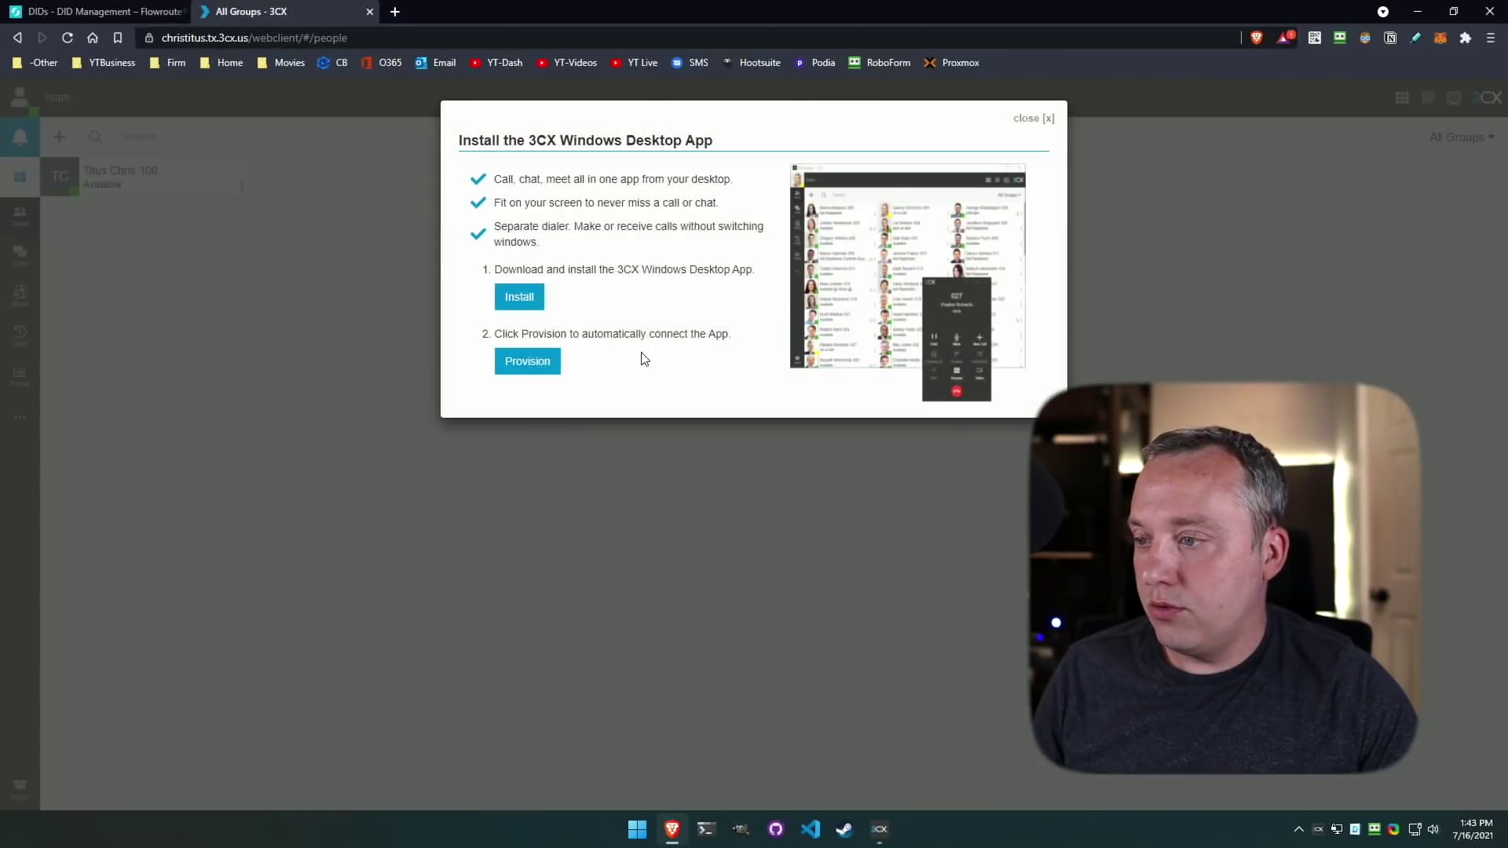
pyautogui.click(526, 363)
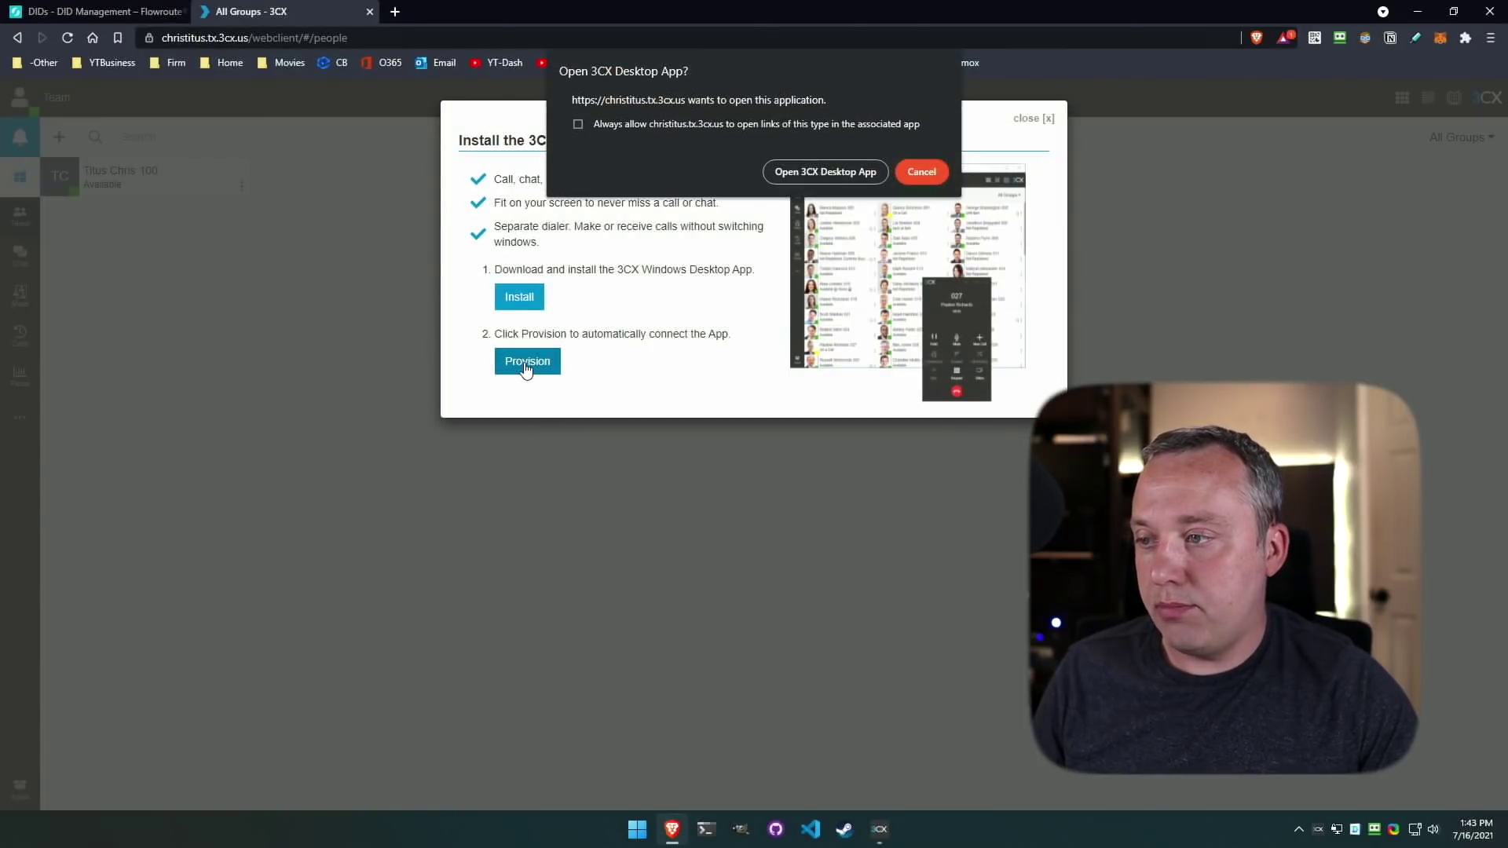
pyautogui.click(815, 173)
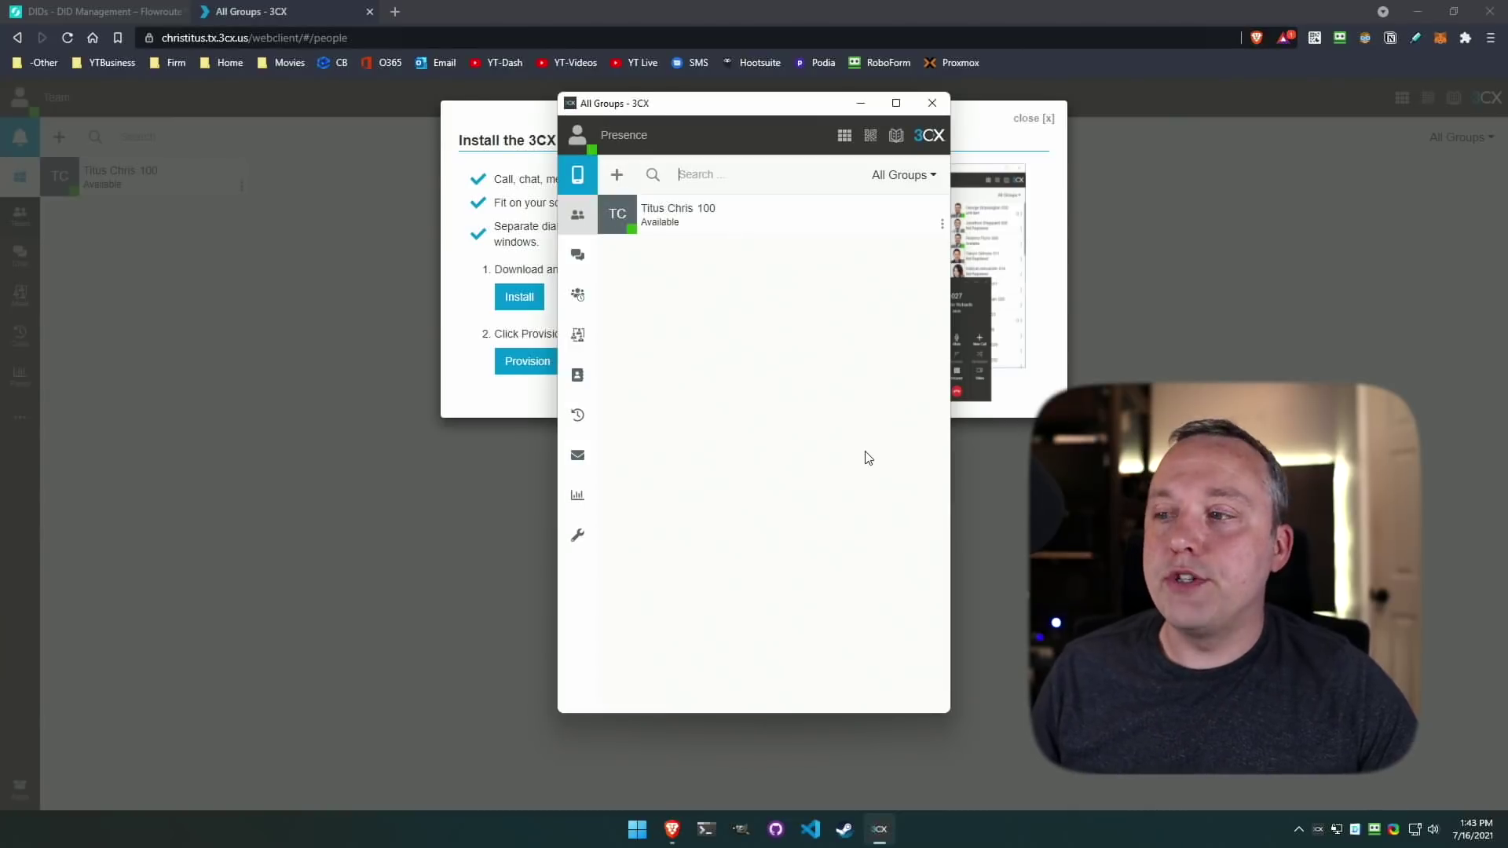
# Browse the Chat, Schedule Conference, Video Conference and Contacts views, ending on Switchboard.
pyautogui.click(585, 262)
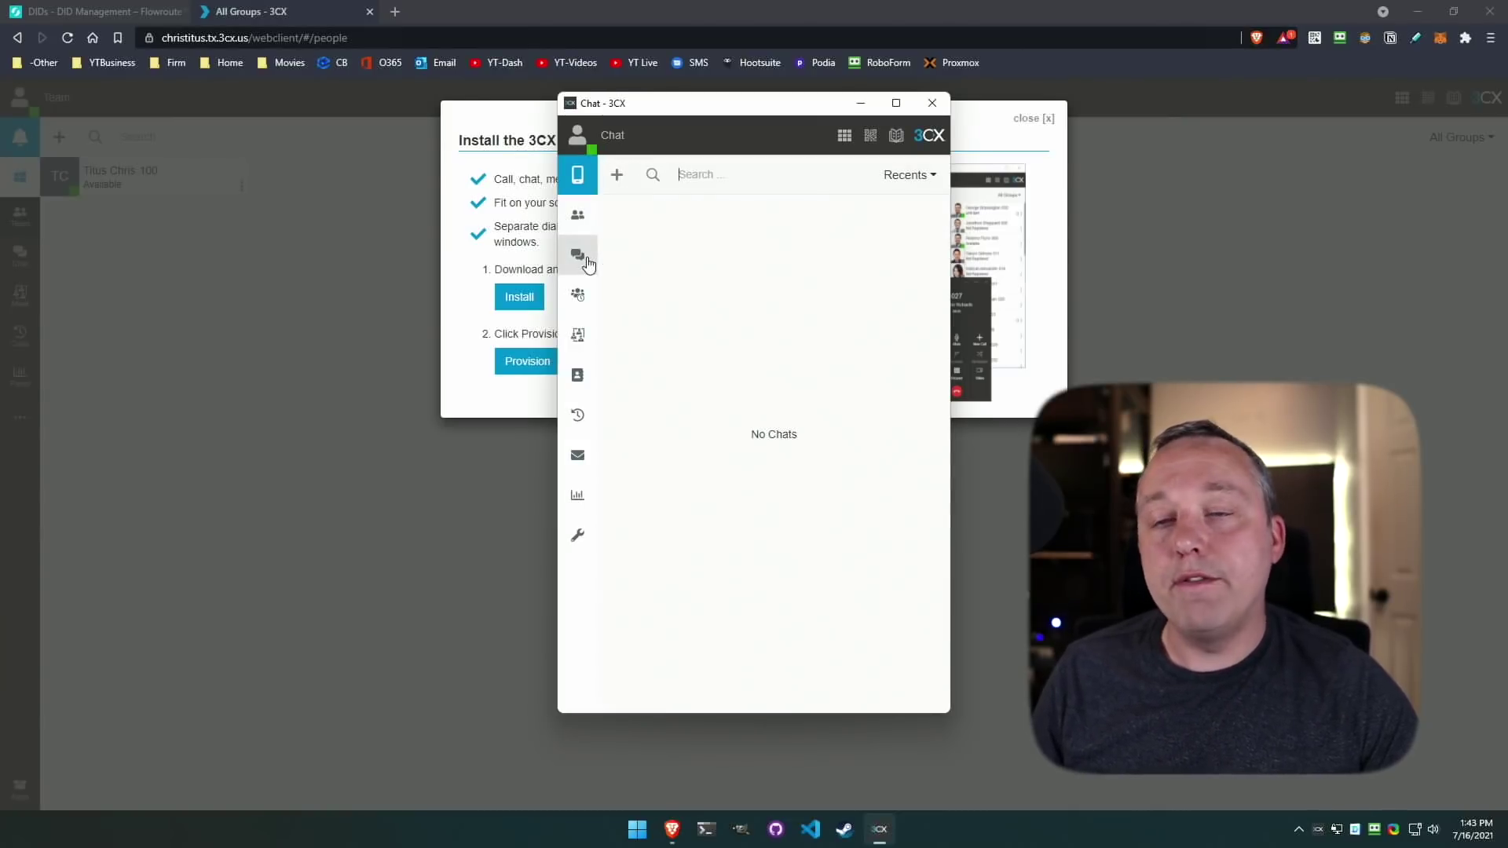
pyautogui.click(578, 306)
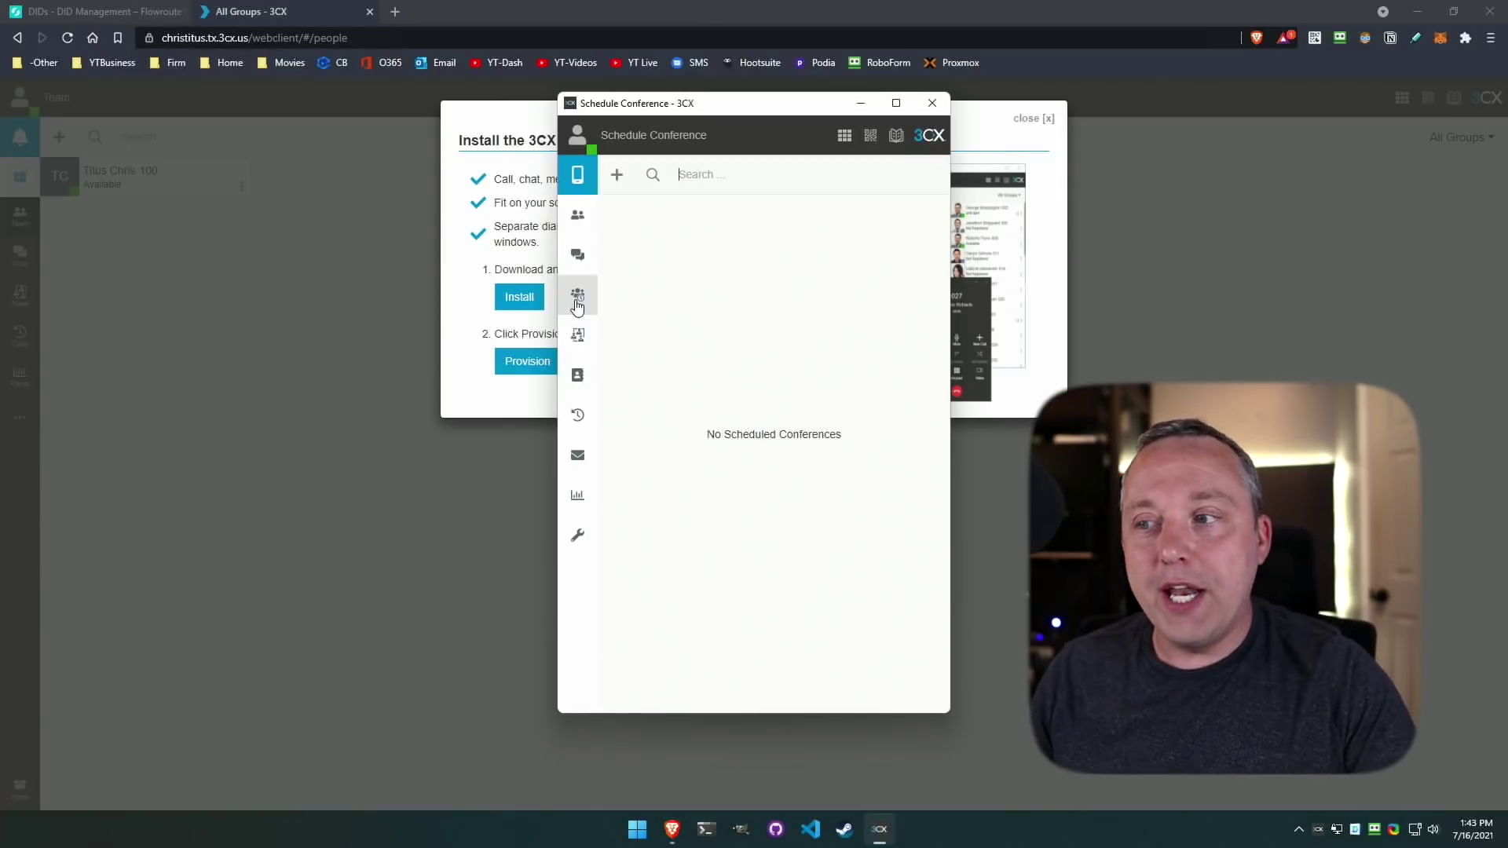
pyautogui.click(578, 335)
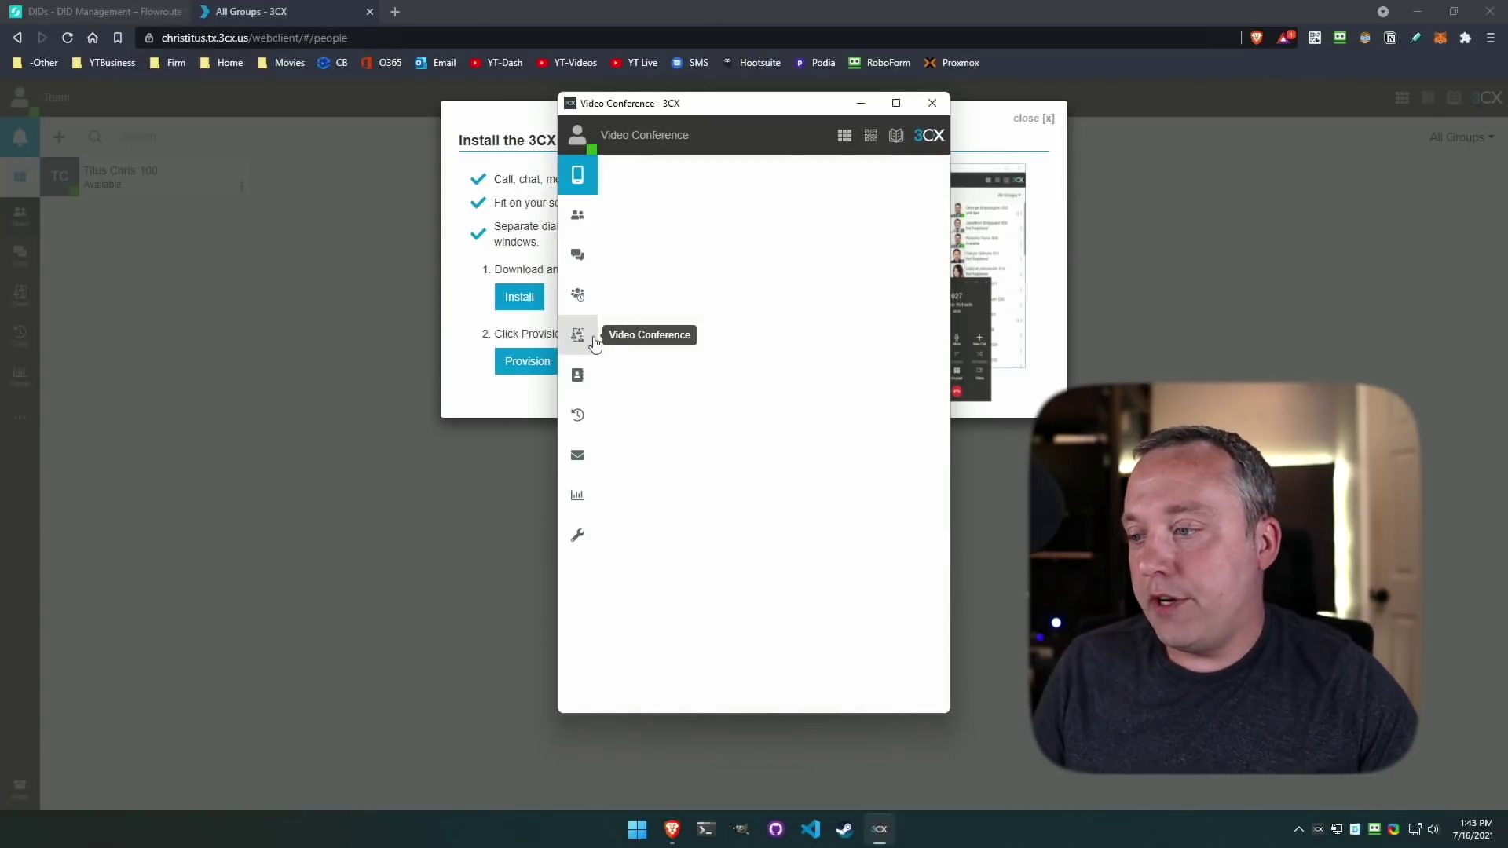
pyautogui.click(579, 381)
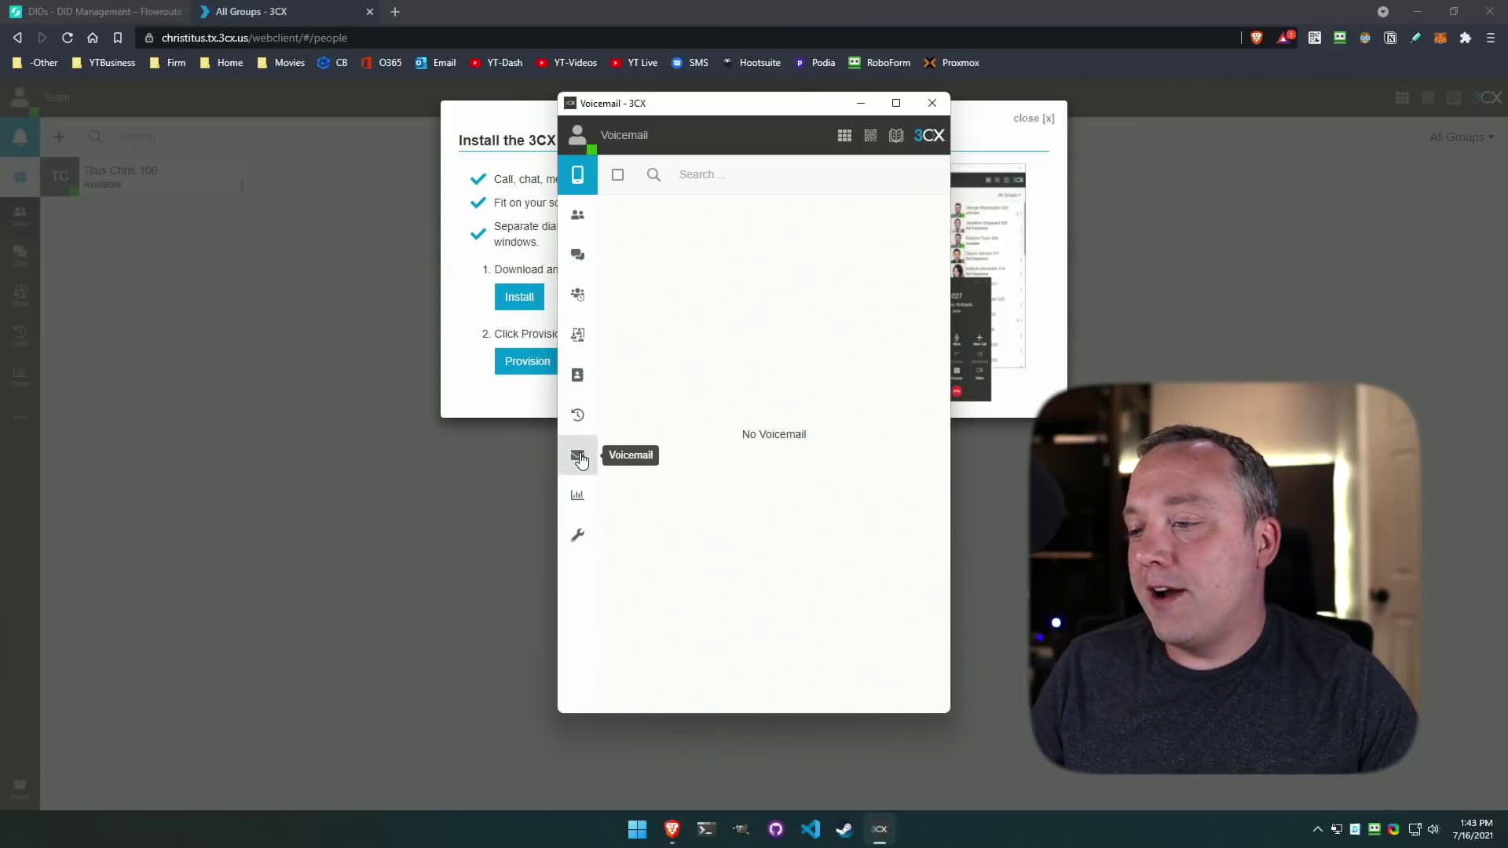
pyautogui.click(581, 500)
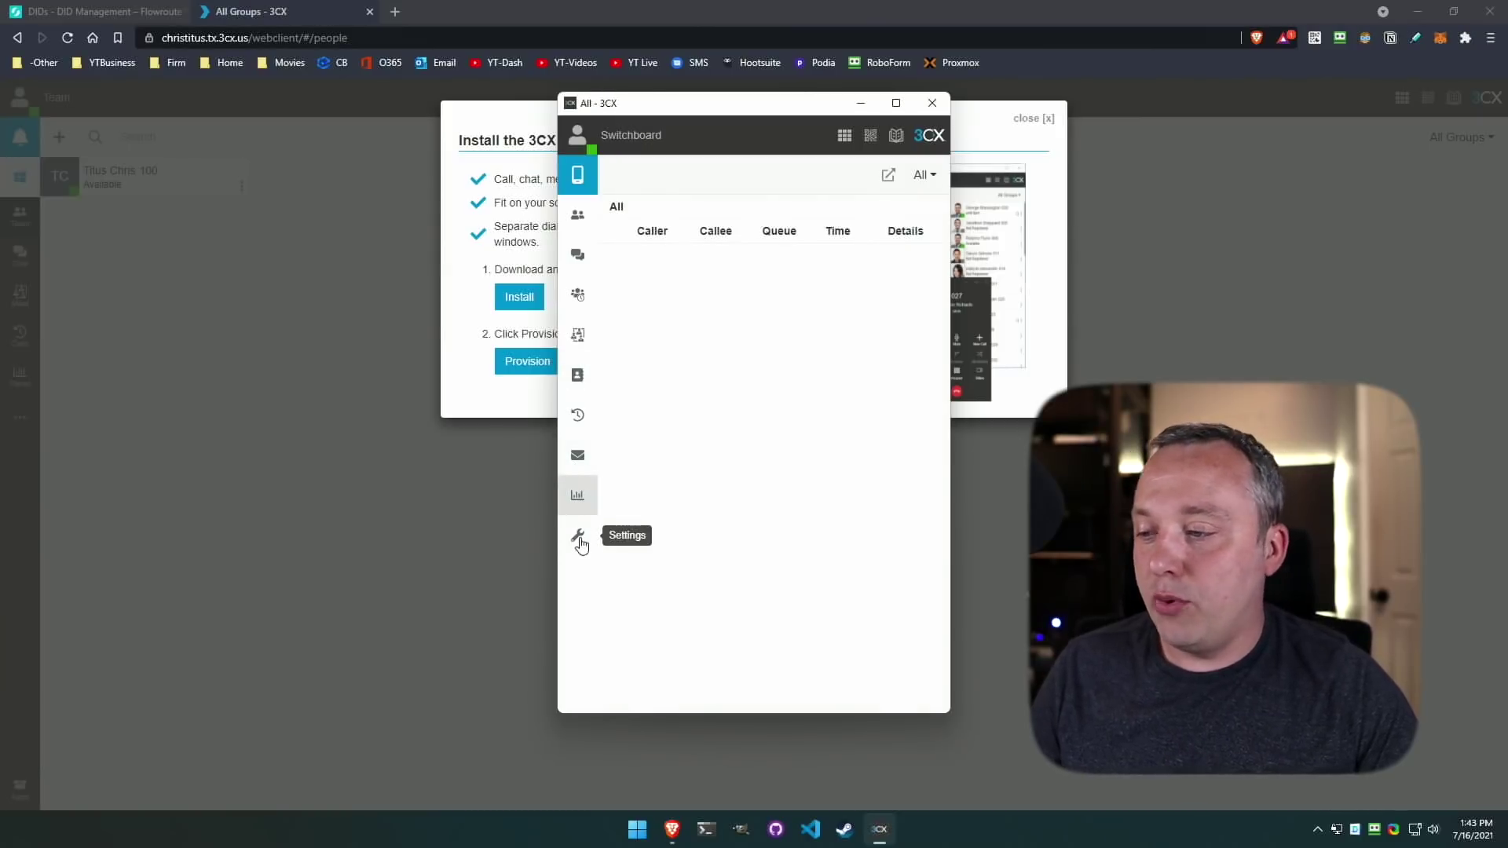